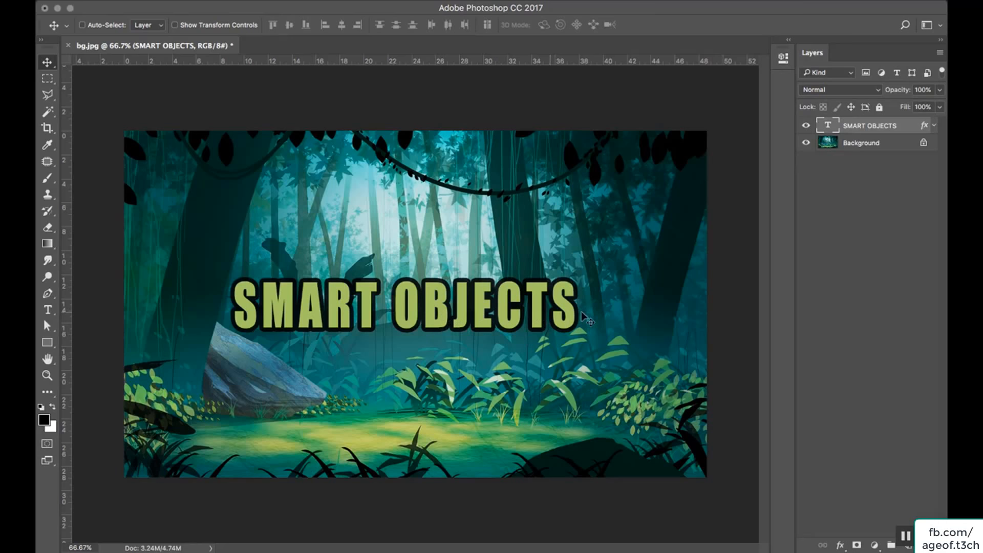
Delete the SMART OBJECTS text layer from the forest image
{"action": "right_click", "coordinate": [900, 126]}
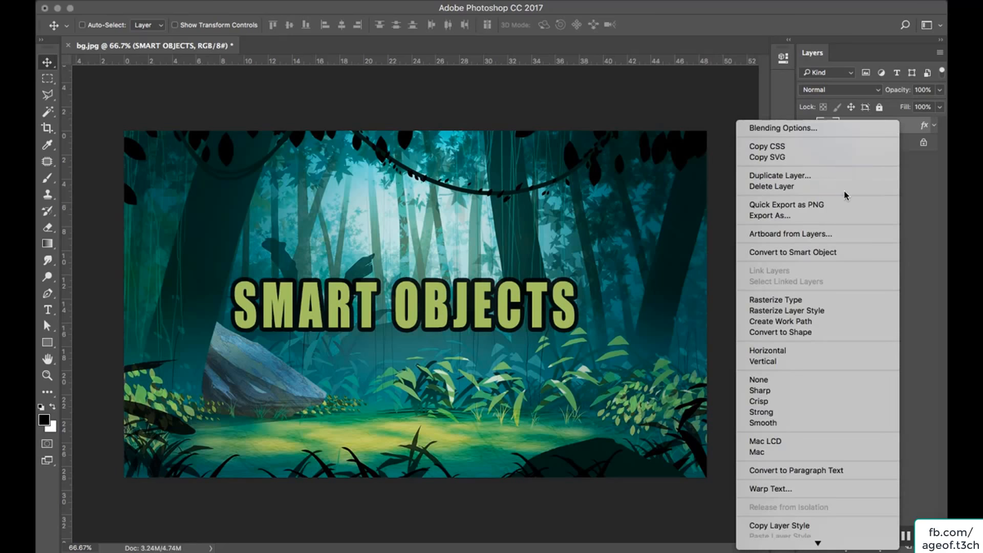
{"action": "left_click", "coordinate": [829, 186]}
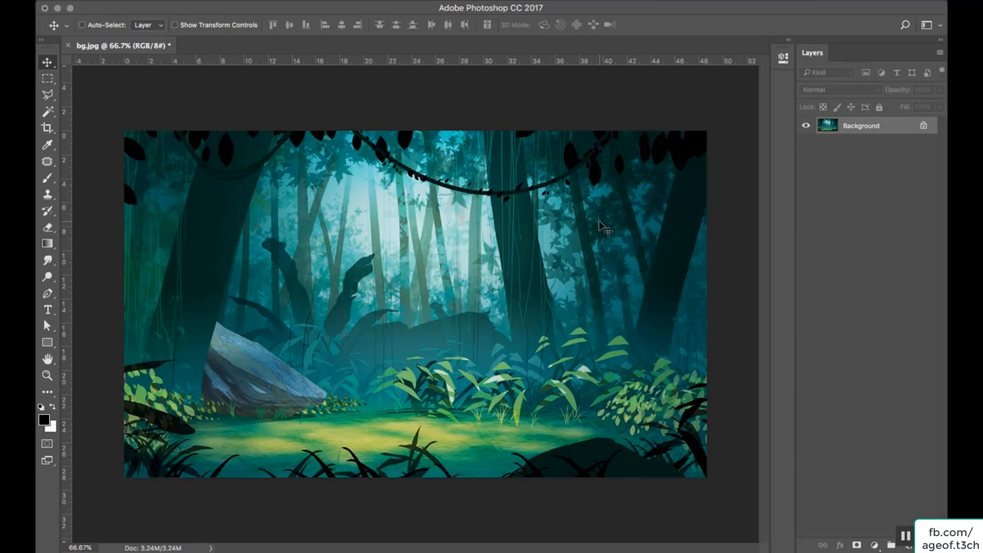
Place the pink-haired character image 1 from Finder into the forest document at 100% size
{"action": "mouse_move", "coordinate": [307, 551]}
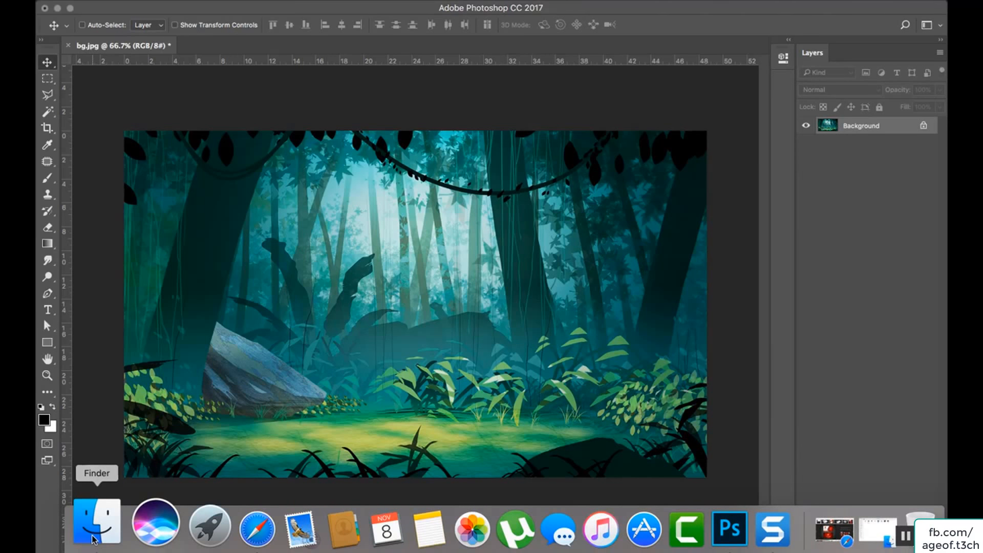
{"action": "left_click", "coordinate": [94, 532]}
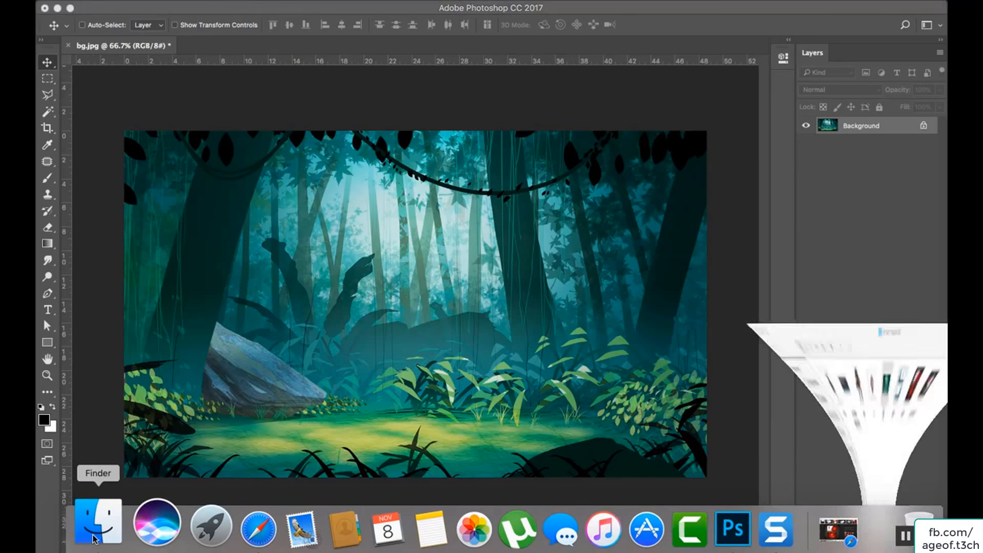
{"action": "left_click_drag", "start_coordinate": [844, 123], "coordinate": [153, 256]}
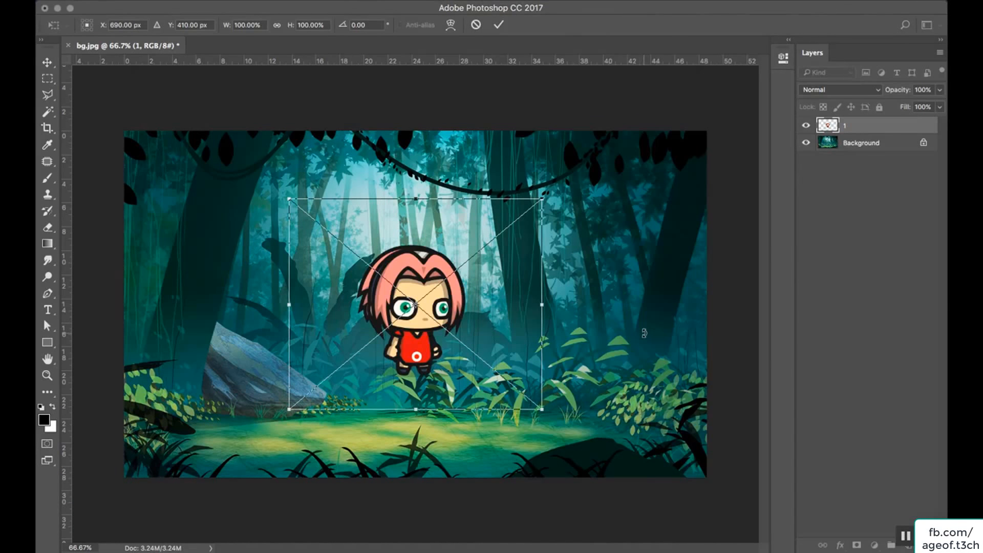
{"action": "key", "text": "Return"}
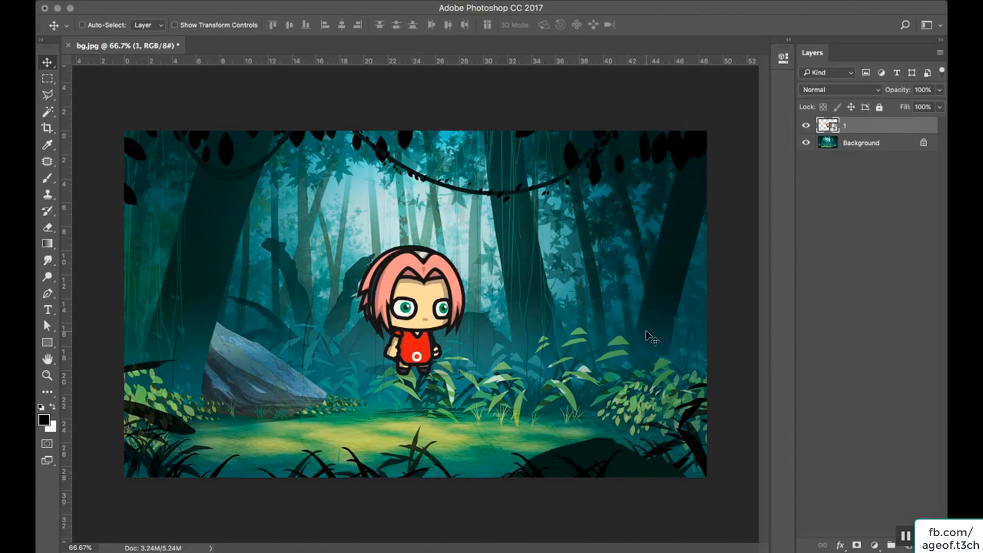
Rasterize the character layer 1 and move the character down onto the ground in front of the rock
{"action": "right_click", "coordinate": [890, 121]}
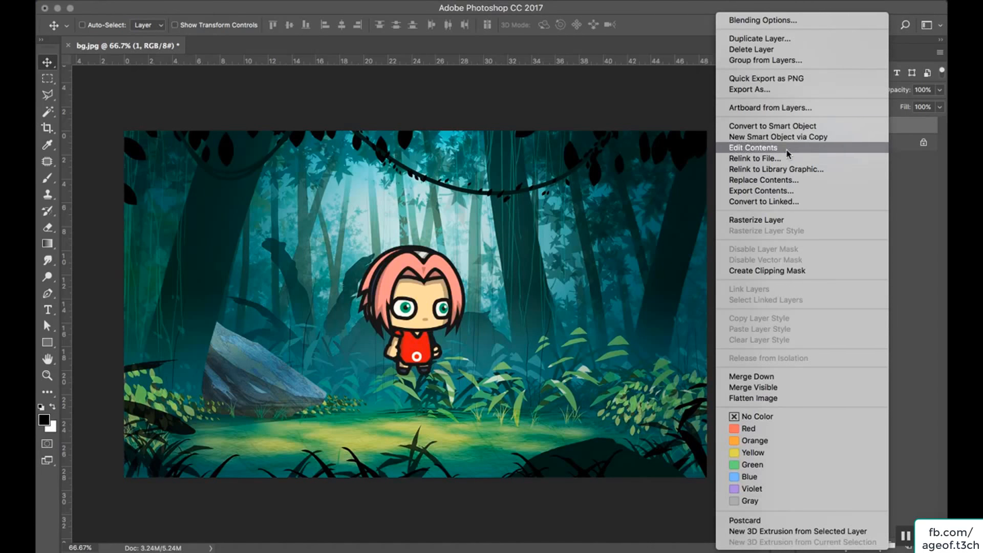
{"action": "left_click", "coordinate": [791, 221]}
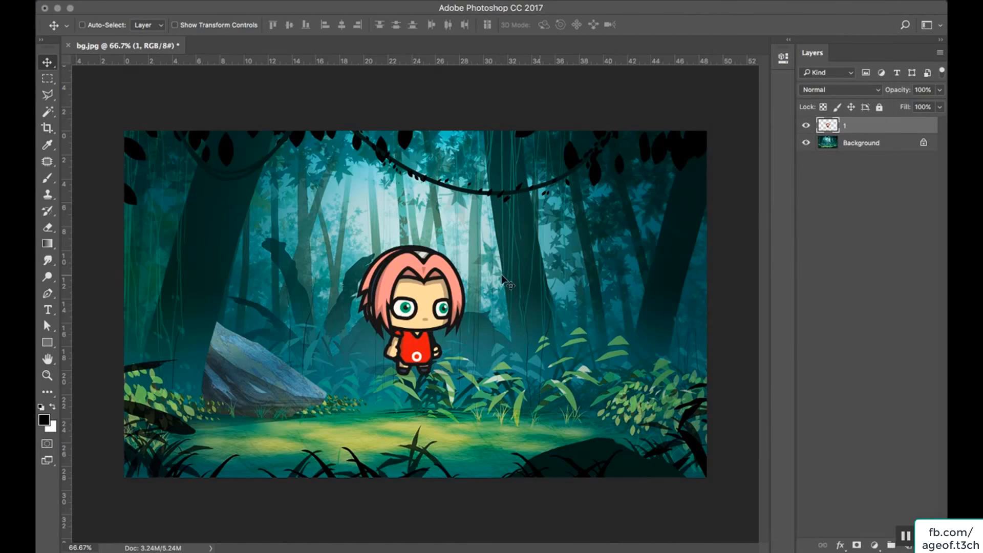
{"action": "left_click_drag", "start_coordinate": [382, 301], "coordinate": [277, 352]}
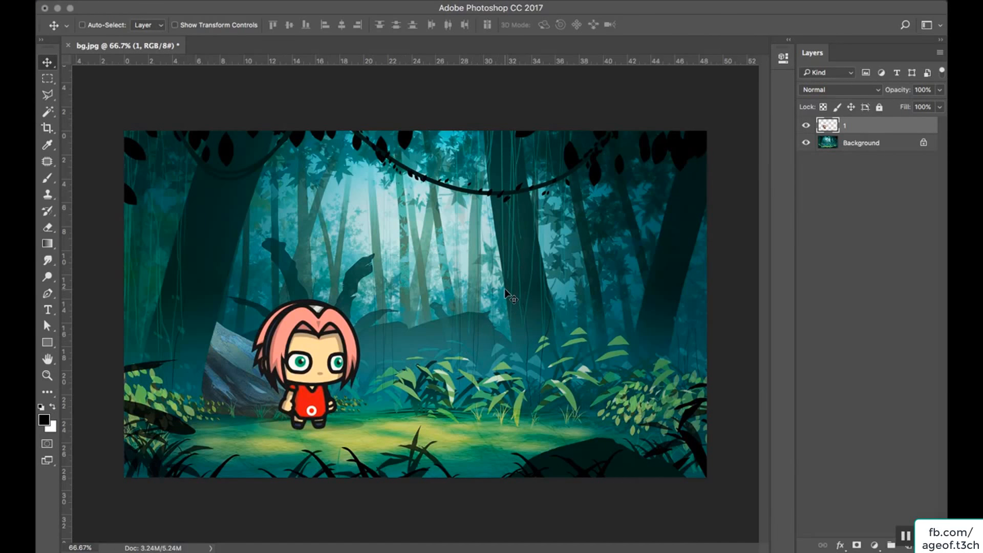
Duplicate layer 1 as "1 copy" within bg.jpg and move the copy to the right of the original character
{"action": "right_click", "coordinate": [871, 126]}
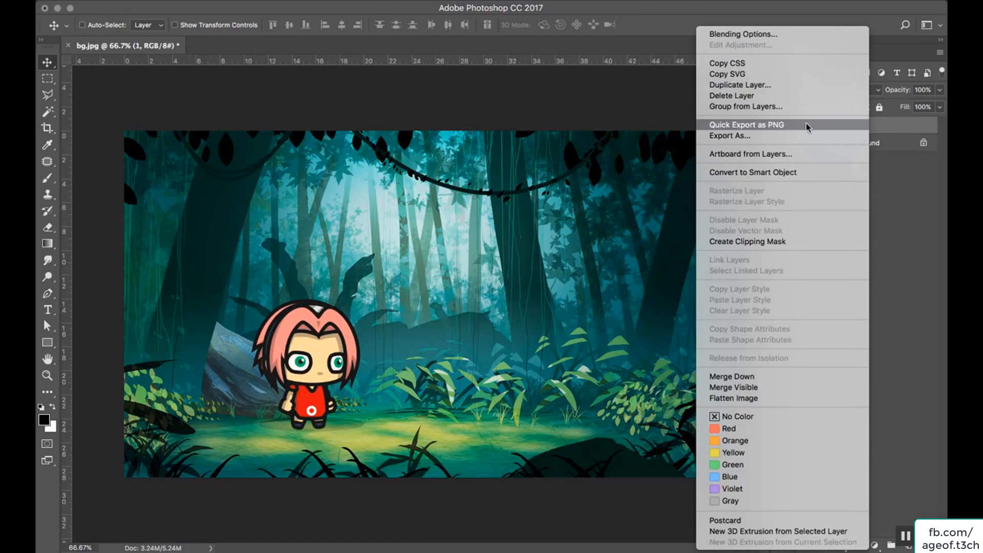
{"action": "left_click", "coordinate": [797, 85]}
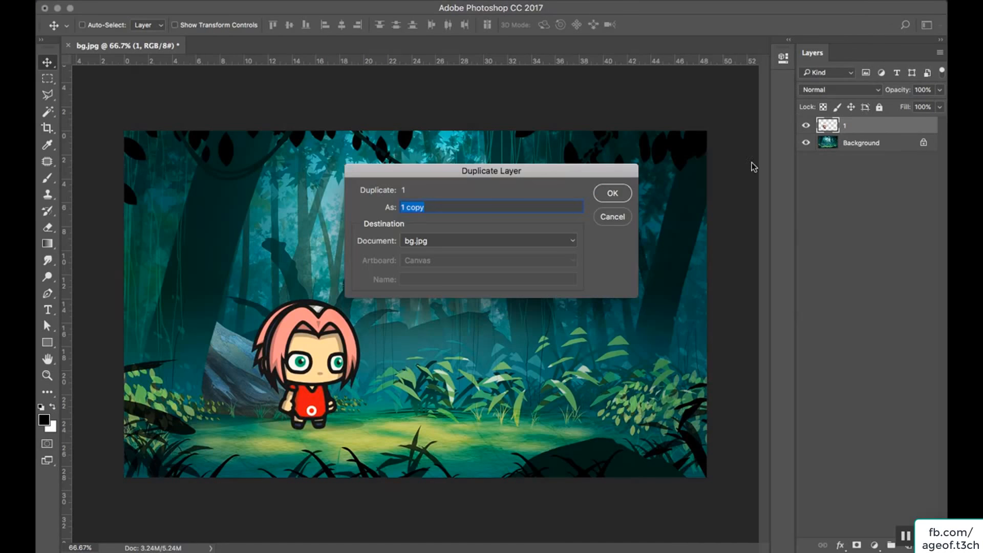
{"action": "left_click", "coordinate": [610, 196]}
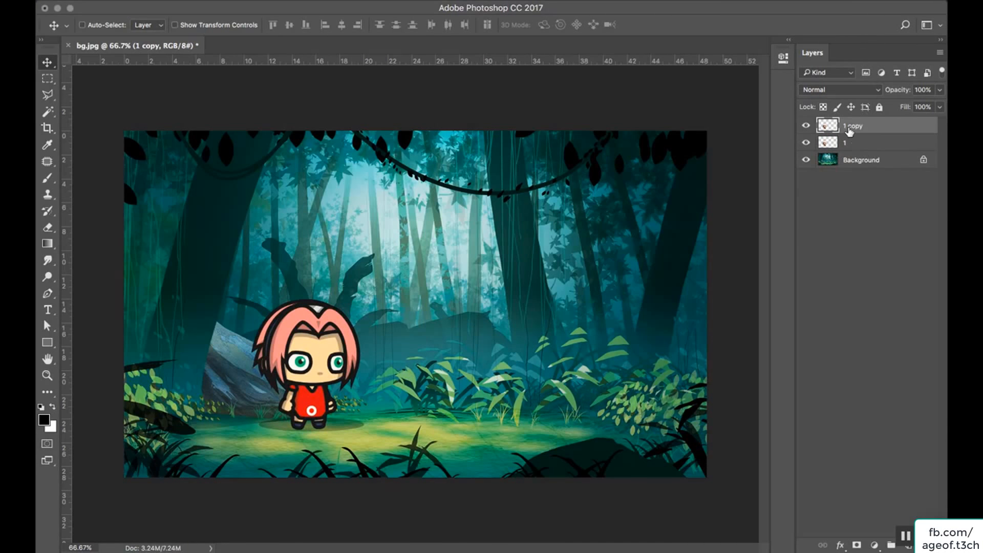
{"action": "left_click_drag", "start_coordinate": [343, 360], "coordinate": [546, 360]}
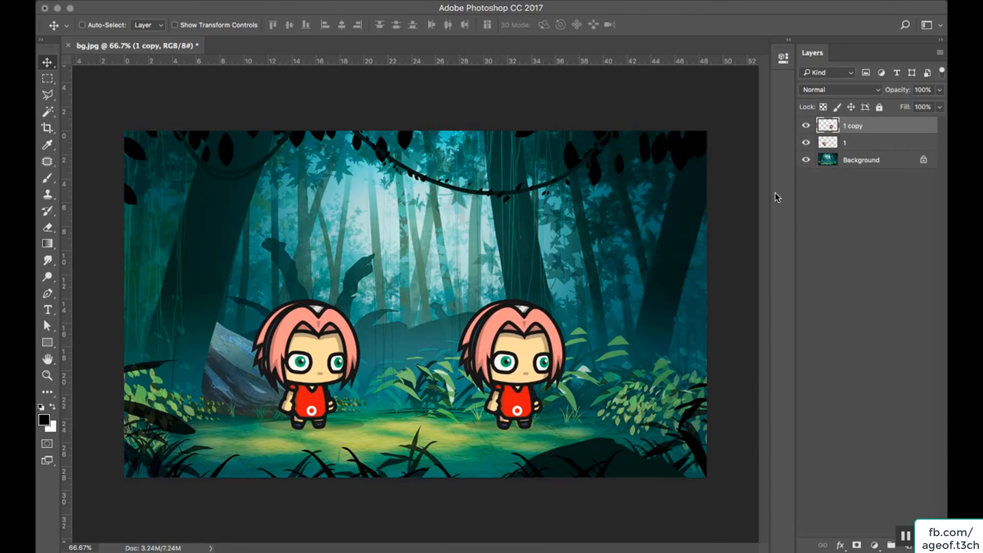
Select the red shirt of the copied character with the Magic Wand at tolerance 32
{"action": "right_click", "coordinate": [883, 125]}
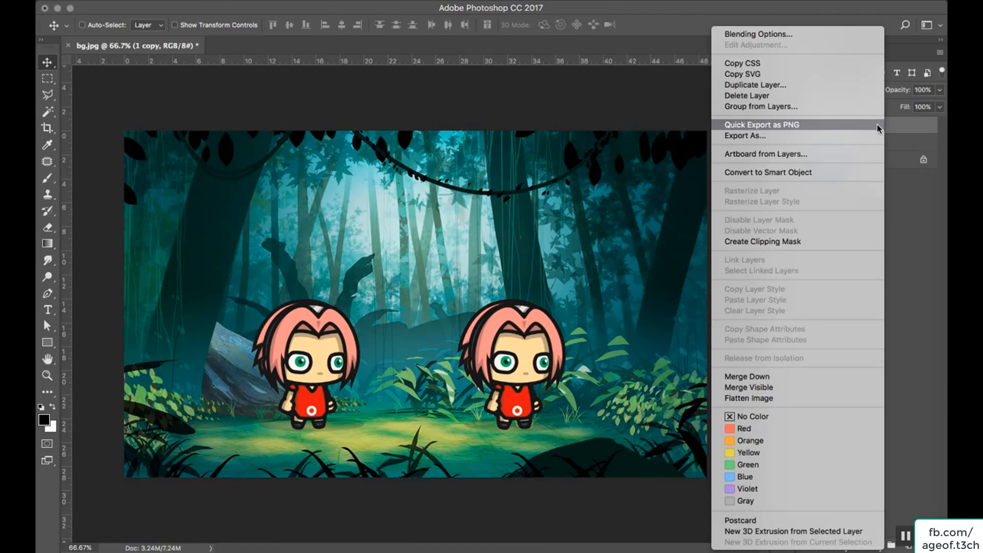
{"action": "left_click", "coordinate": [904, 241]}
{"action": "key", "text": "w"}
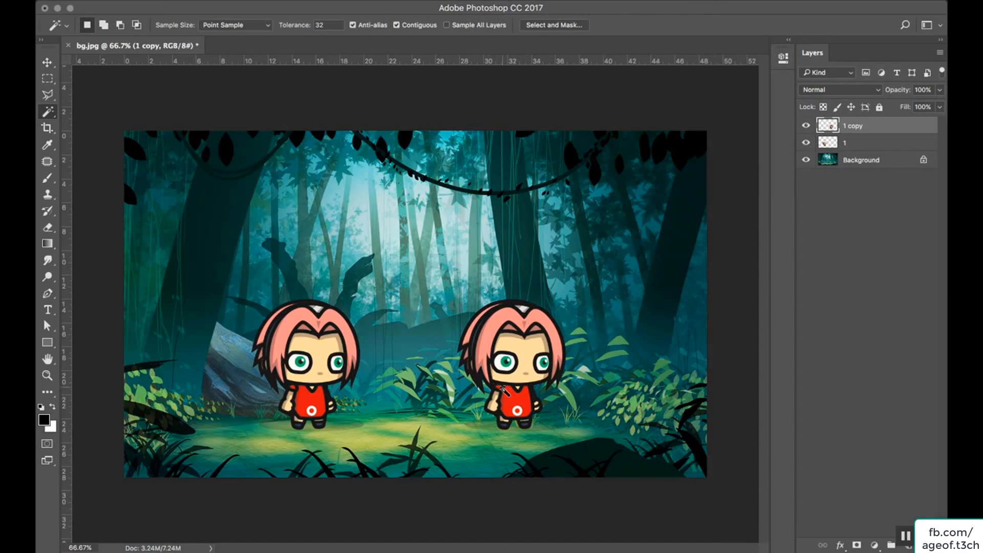
{"action": "left_click", "coordinate": [514, 399]}
Set the foreground colour to green and fill the selected shirt of the copied character with it
{"action": "left_click", "coordinate": [44, 423]}
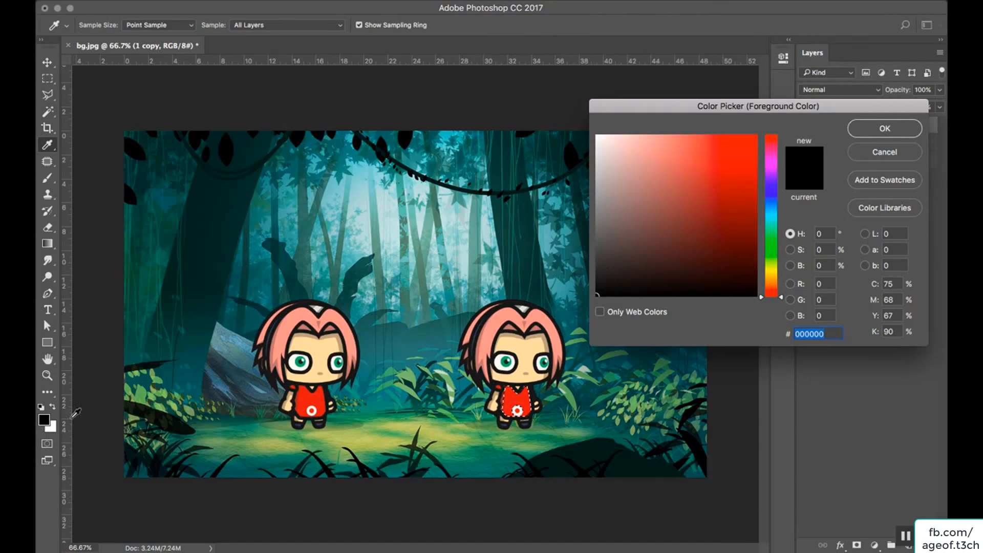
{"action": "left_click", "coordinate": [771, 189]}
{"action": "left_click", "coordinate": [743, 163]}
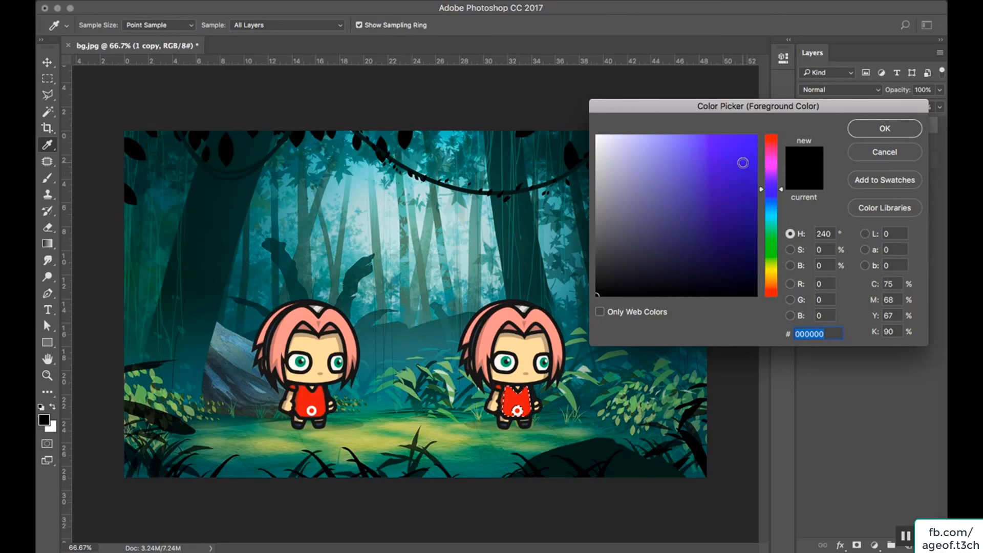
{"action": "left_click", "coordinate": [771, 235]}
{"action": "left_click", "coordinate": [914, 130]}
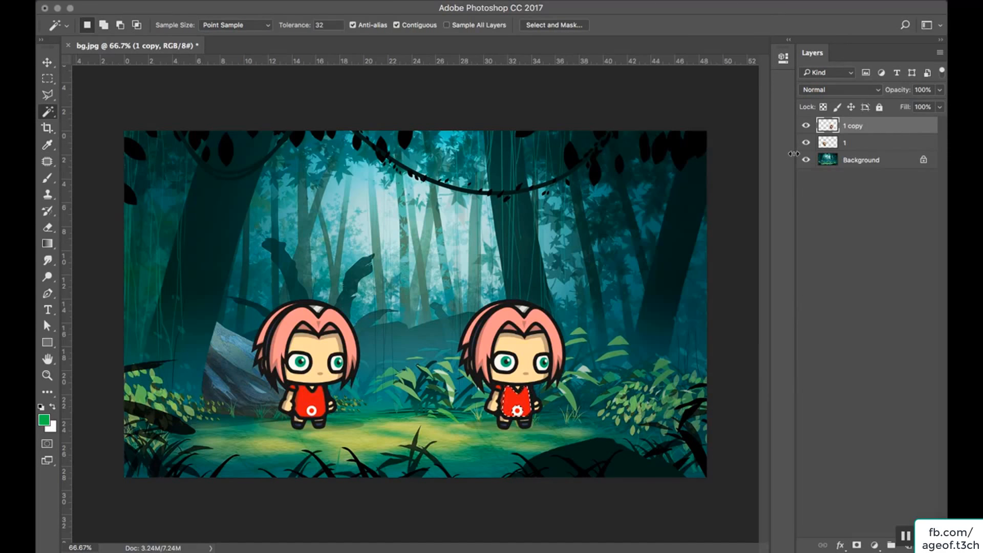
{"action": "key", "text": "super+BackSpace"}
{"action": "key", "text": "alt+BackSpace"}
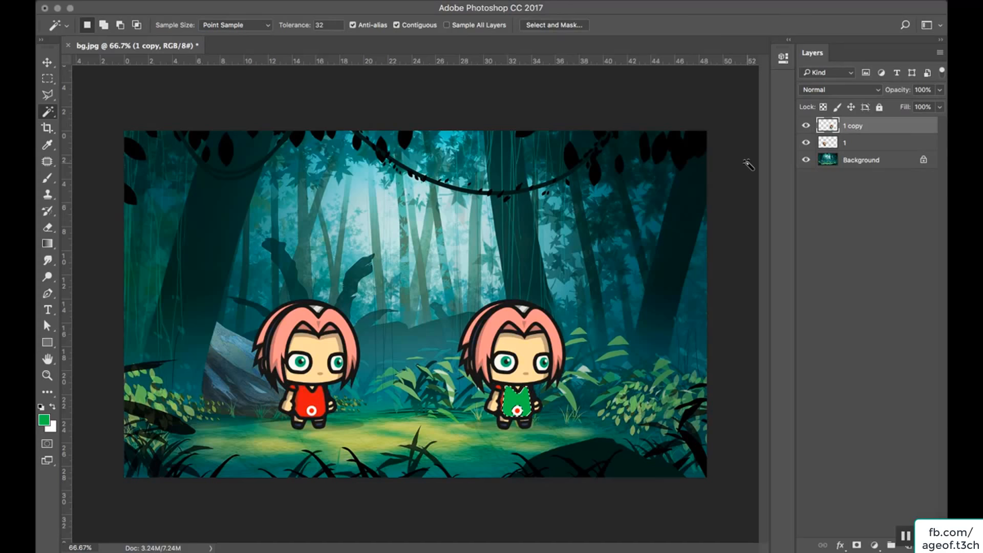
Undo the shirt fills on the copied character and clear the selection
{"action": "key", "text": "super+d"}
{"action": "key", "text": "super+shift+d"}
{"action": "key", "text": "super+alt+z"}
{"action": "key", "text": "super+alt+z"}
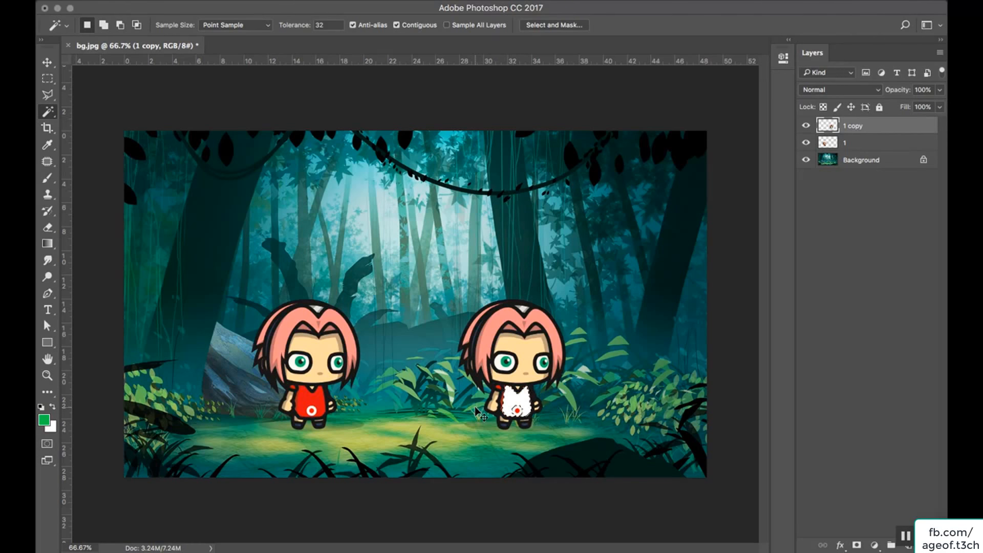
{"action": "key", "text": "super+d"}
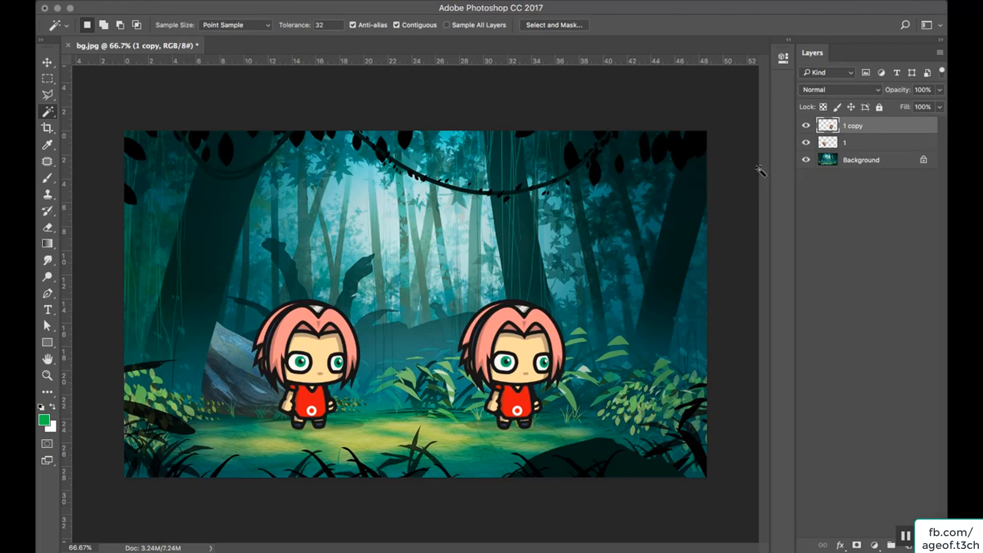
Convert the "1 copy" layer to a smart object
{"action": "key", "text": "v"}
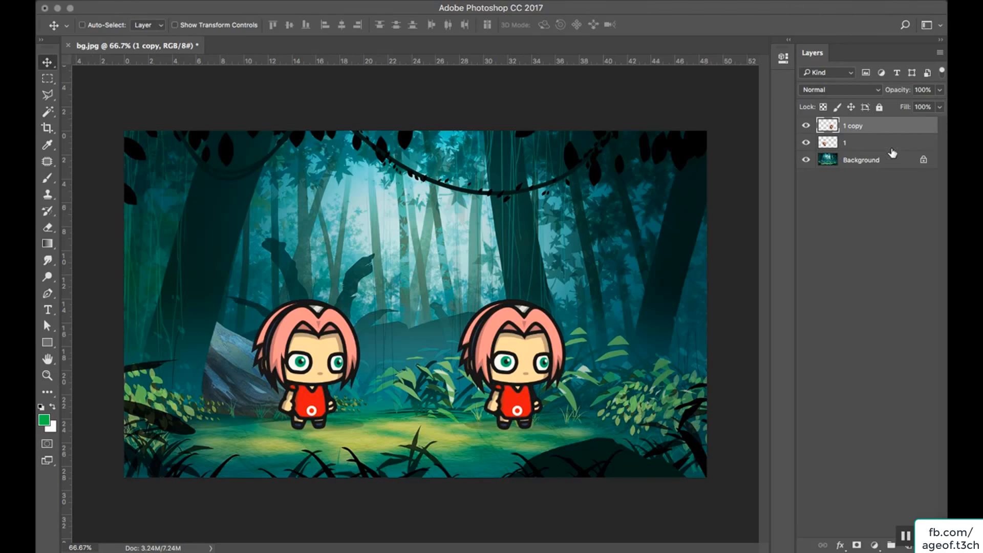
{"action": "right_click", "coordinate": [887, 123]}
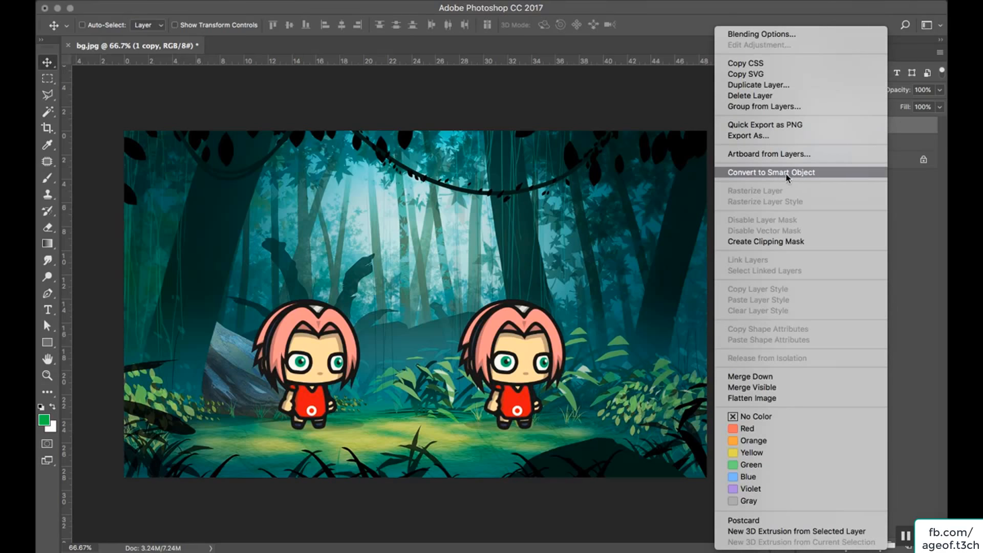
{"action": "left_click", "coordinate": [741, 174]}
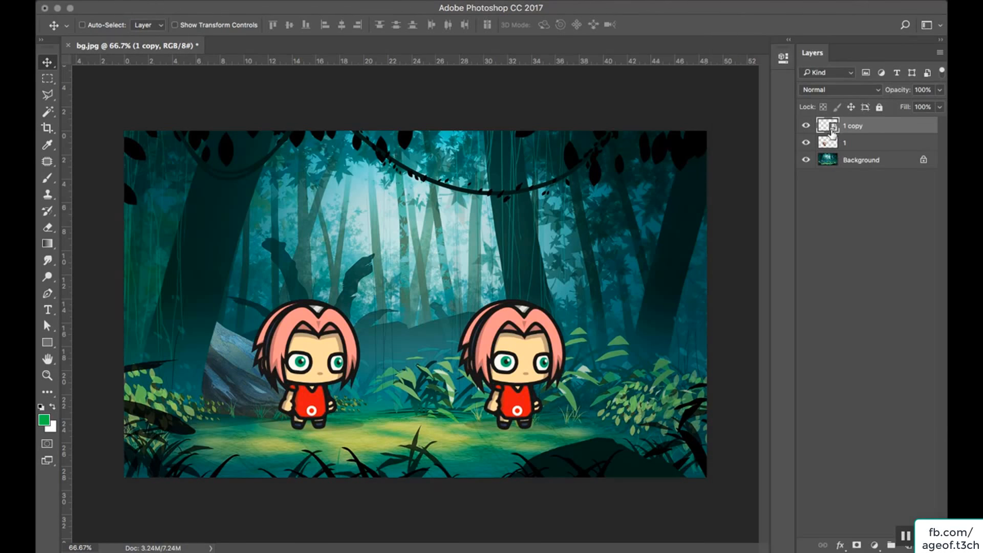
Rename layer 1 as "normalguy"
{"action": "left_click", "coordinate": [845, 147]}
{"action": "double_click", "coordinate": [844, 144]}
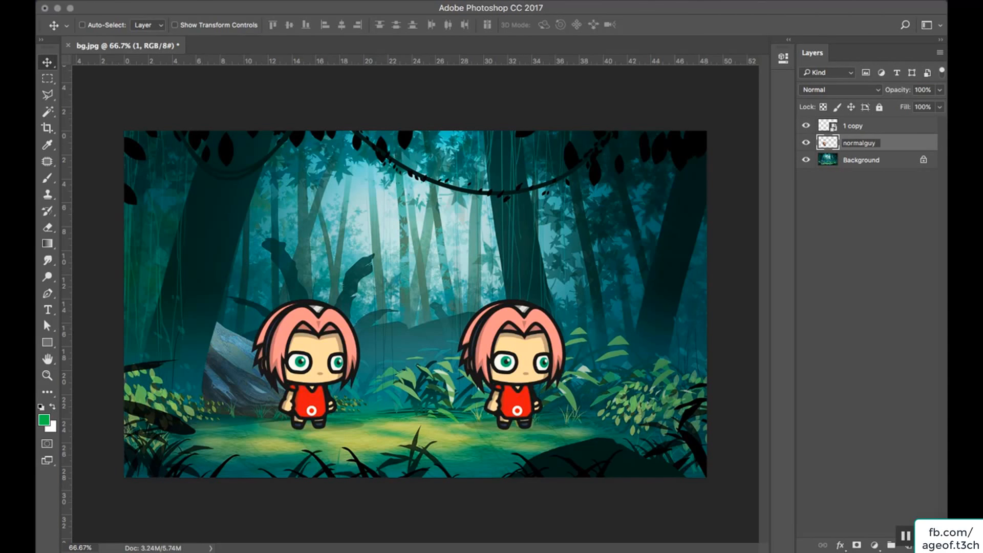
{"action": "key", "text": "Return"}
Rename the smart object layer "1 copy" as "smart guy"
{"action": "double_click", "coordinate": [853, 125]}
{"action": "type", "text": "smart guy"}
{"action": "key", "text": "Return"}
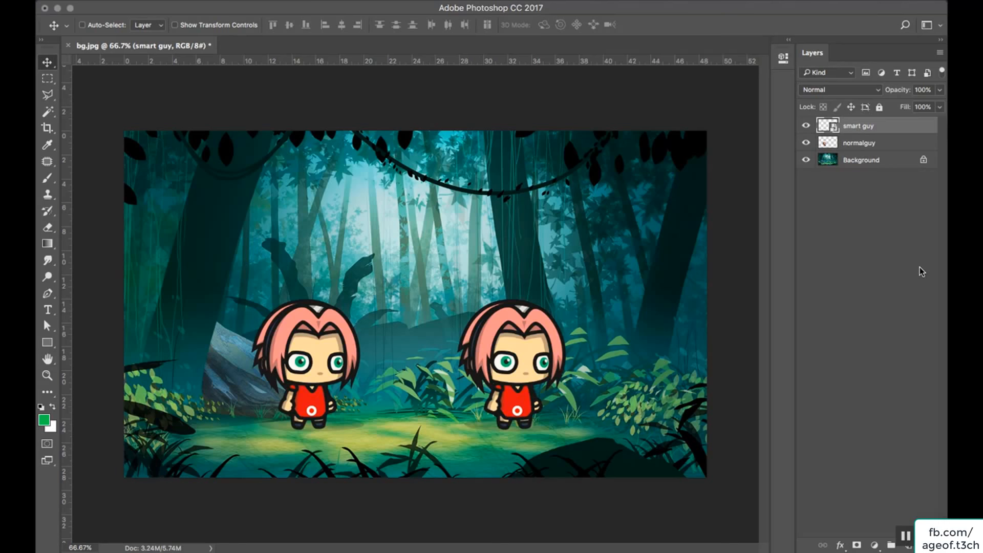
Scale the normalguy character down to a tiny figure on the ground below the rock
{"action": "left_click", "coordinate": [863, 150]}
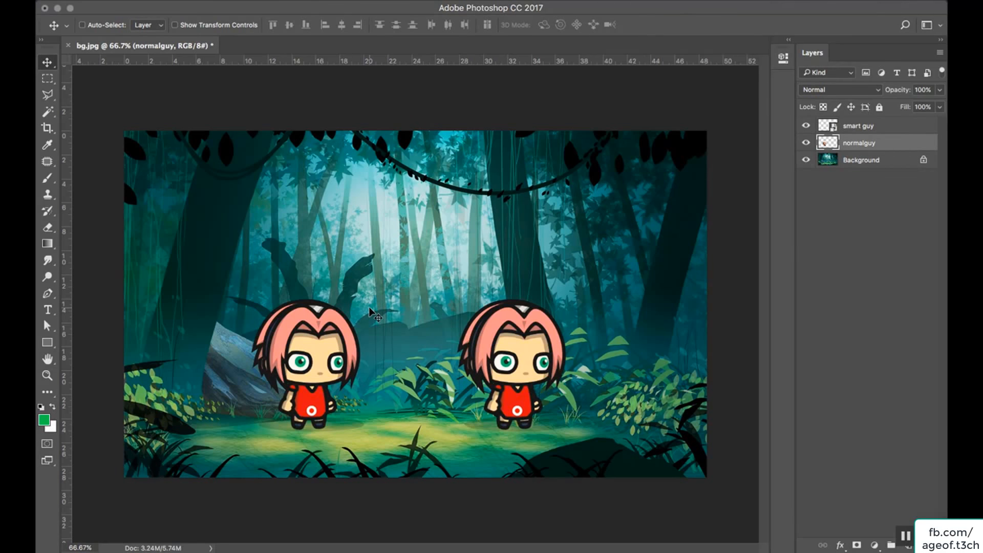
{"action": "key", "text": "ctrl+t"}
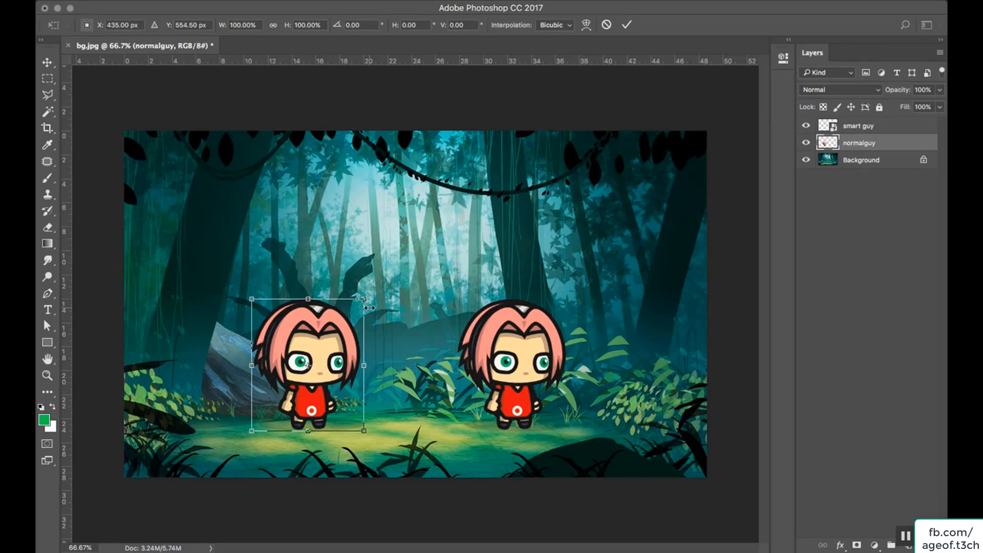
{"action": "left_click_drag", "start_coordinate": [365, 299], "coordinate": [289, 429]}
{"action": "key", "text": "Return"}
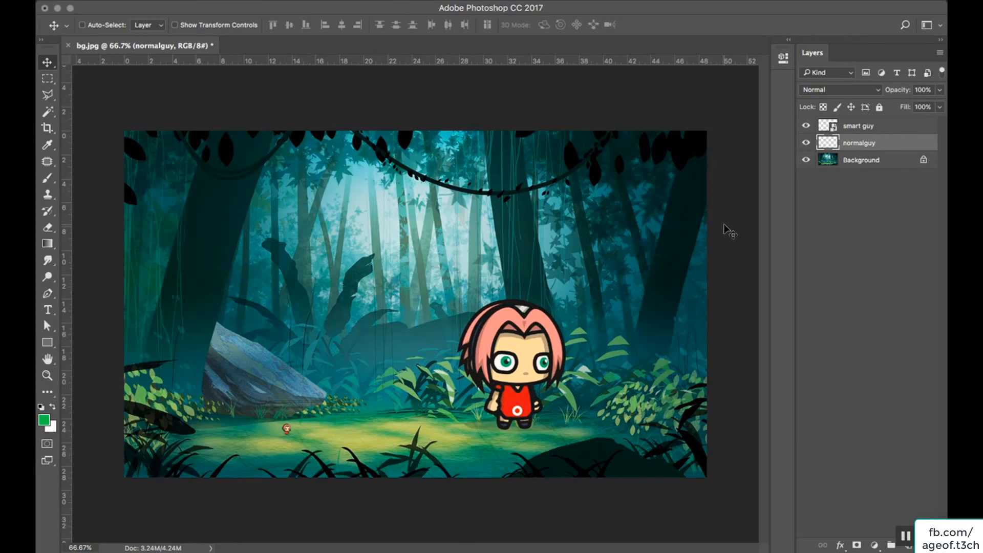
Scale the smart guy character down to a tiny figure and place it near the middle of the clearing
{"action": "left_click", "coordinate": [884, 127]}
{"action": "right_click", "coordinate": [884, 128]}
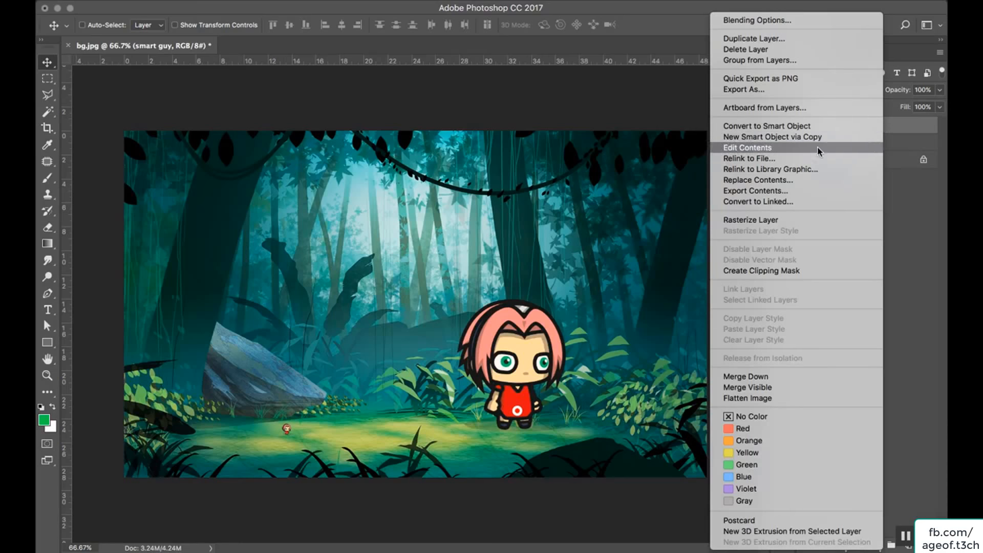
{"action": "left_click", "coordinate": [610, 220]}
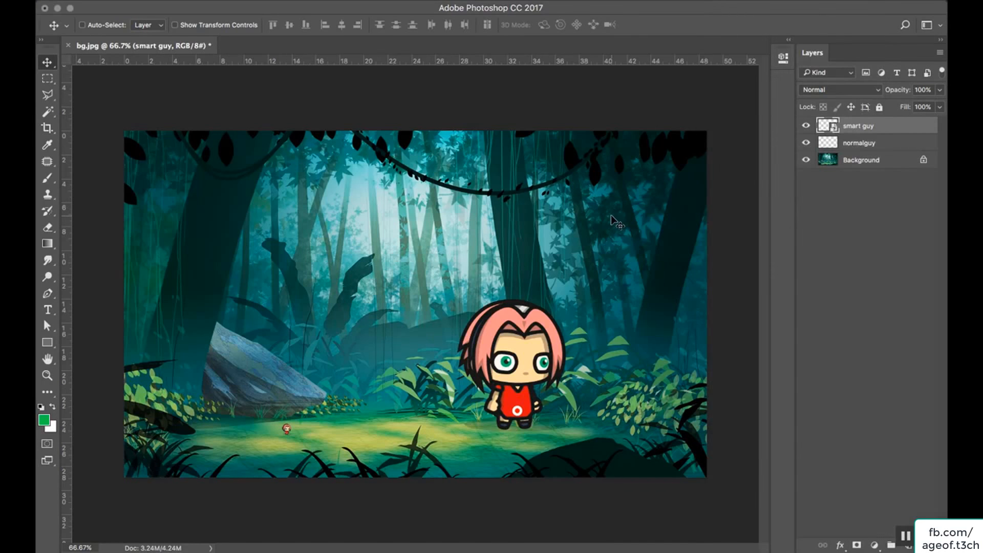
{"action": "key", "text": "super+t"}
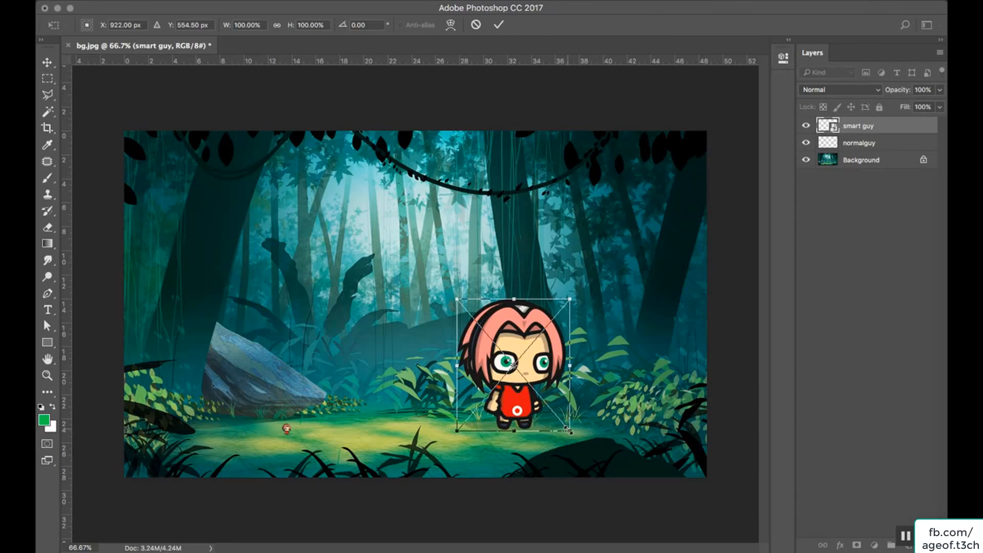
{"action": "left_click_drag", "start_coordinate": [570, 430], "coordinate": [450, 422]}
{"action": "key", "text": "Return"}
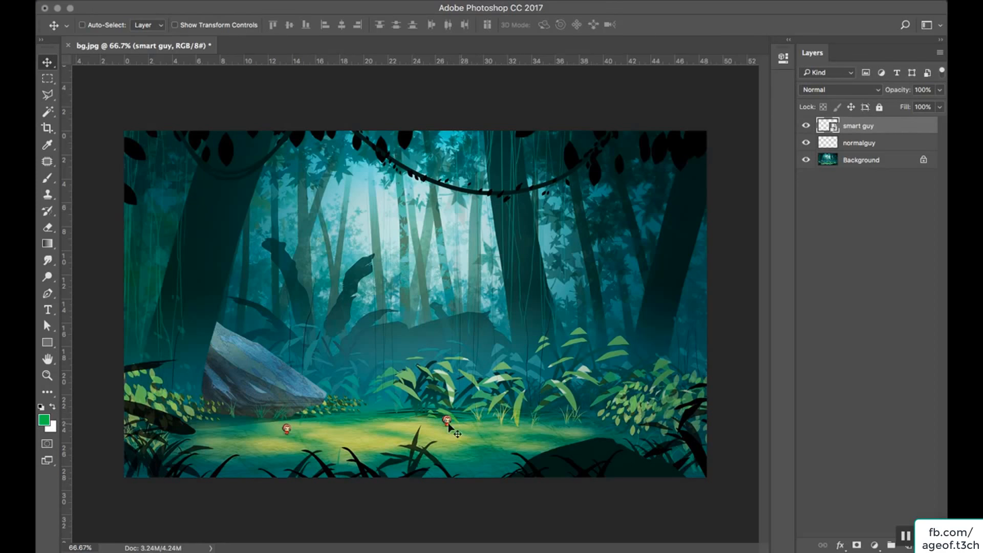
Enlarge the tiny normalguy character to about 13.3 × 15.7 cm and move it up so its feet stand on the ground
{"action": "left_click", "coordinate": [866, 144]}
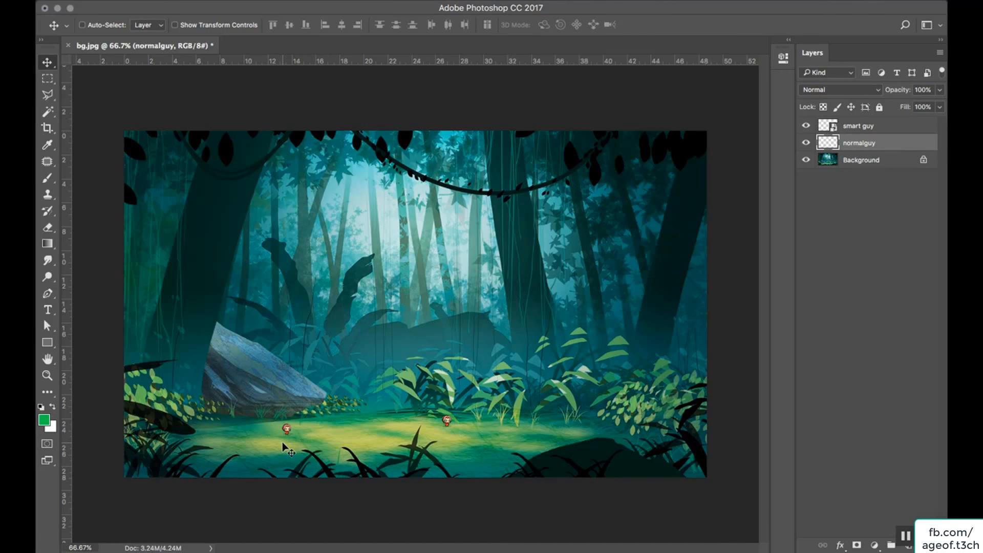
{"action": "key", "text": "super+t"}
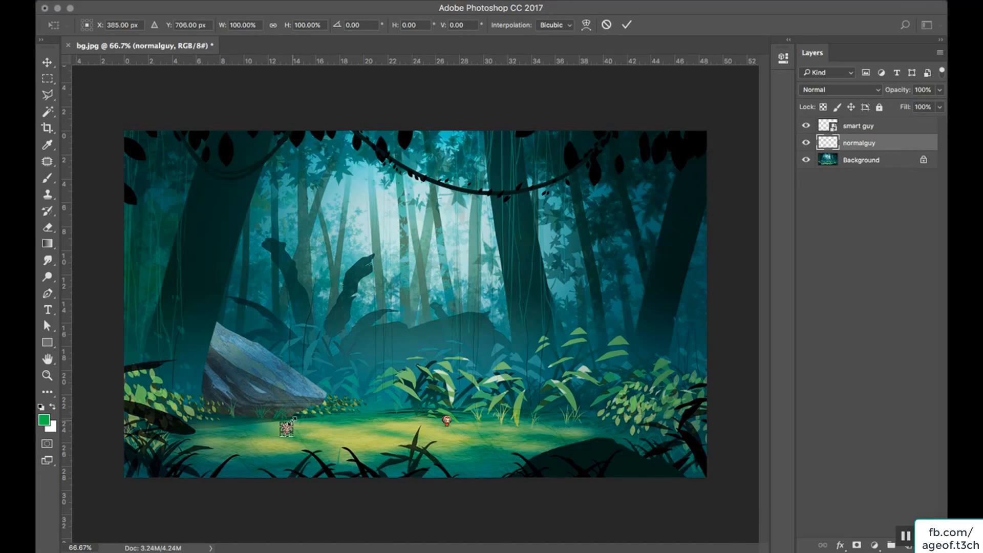
{"action": "left_click_drag", "start_coordinate": [294, 422], "coordinate": [382, 344]}
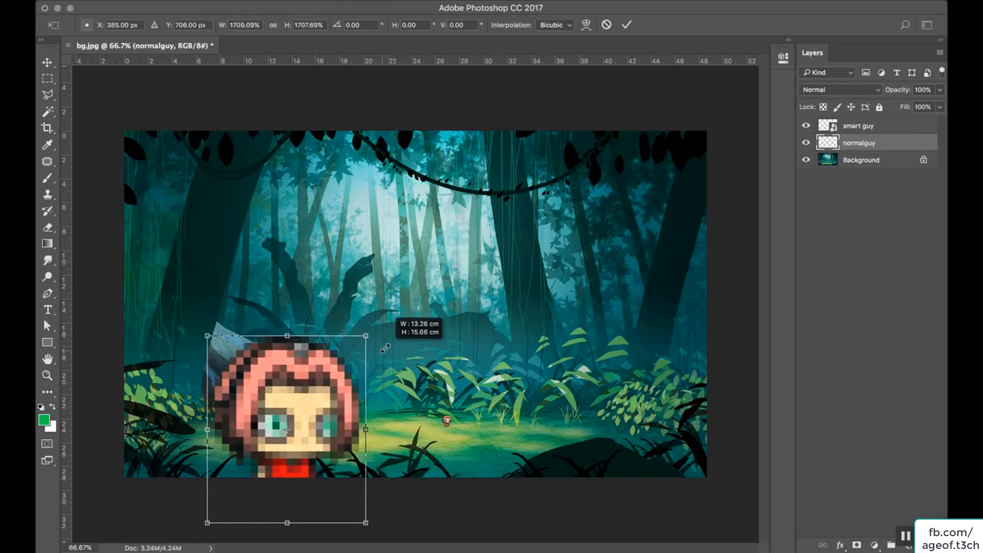
{"action": "key", "text": "Return"}
{"action": "left_click_drag", "start_coordinate": [269, 429], "coordinate": [271, 338]}
Enlarge the tiny smart guy character to a large figure and place it standing in the clearing beside normalguy
{"action": "left_click", "coordinate": [858, 125]}
{"action": "key", "text": "ctrl+t"}
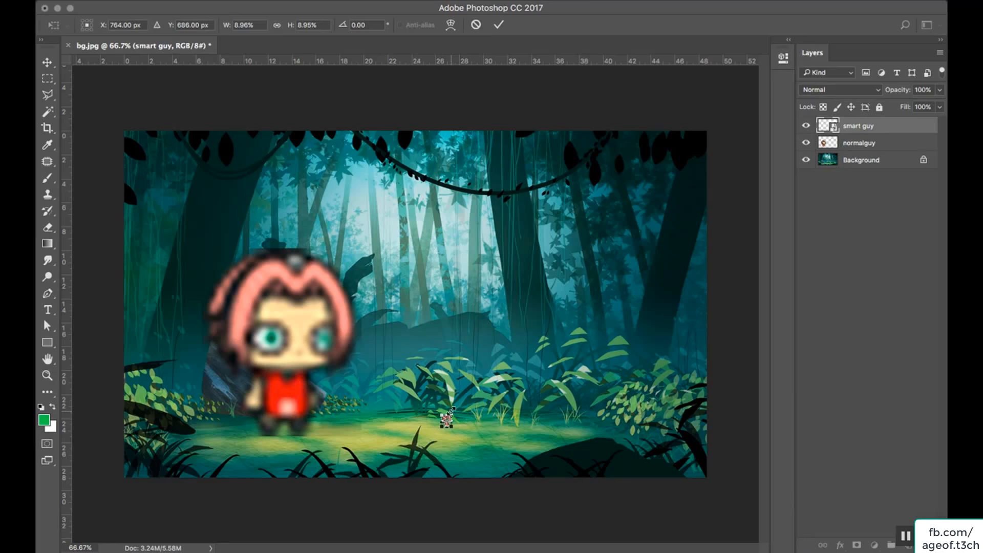
{"action": "left_click_drag", "start_coordinate": [453, 412], "coordinate": [577, 315]}
{"action": "key", "text": "Return"}
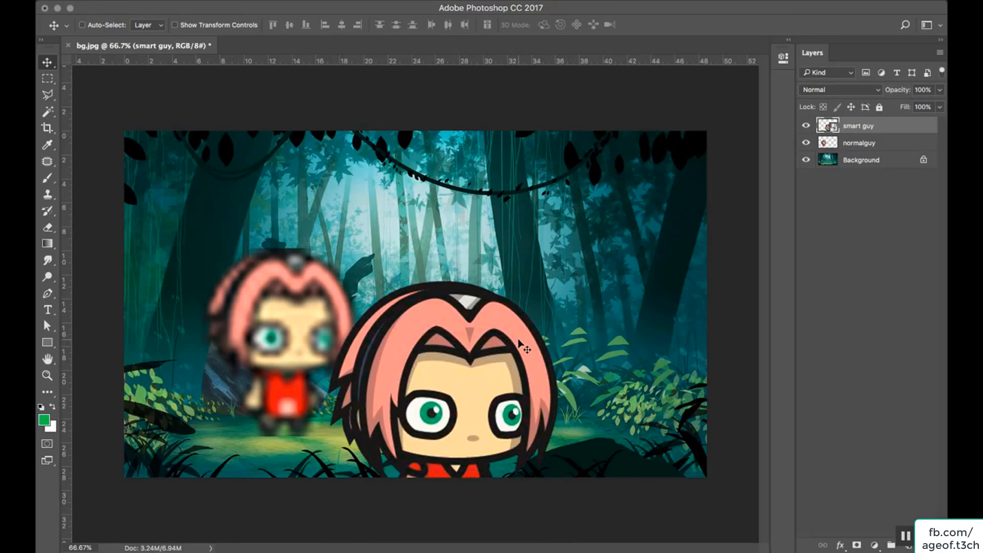
{"action": "left_click_drag", "start_coordinate": [441, 393], "coordinate": [500, 280]}
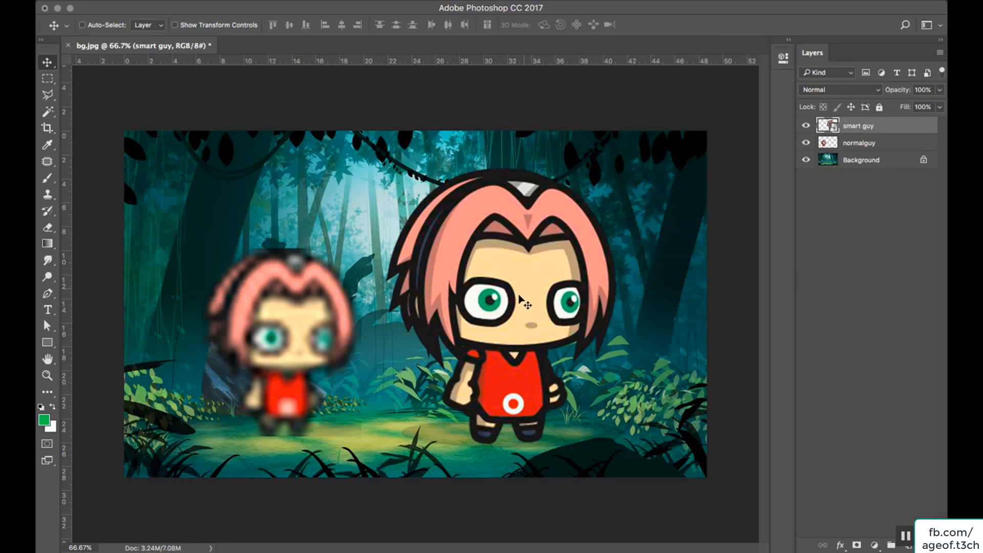
{"action": "left_click_drag", "start_coordinate": [507, 271], "coordinate": [484, 270]}
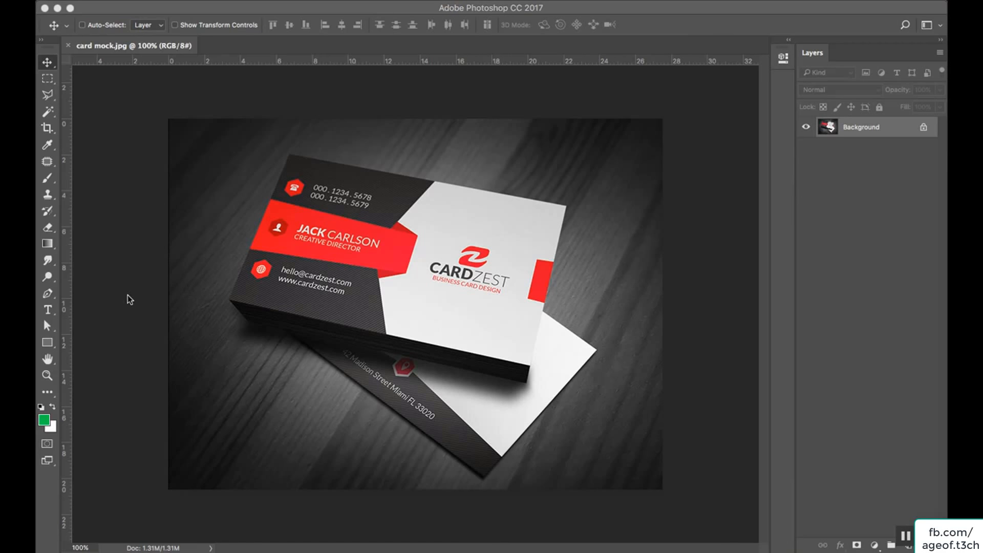
Draw a green rectangle shape of about 383 × 299 px without a stroke over the upper business card
{"action": "left_click", "coordinate": [44, 343]}
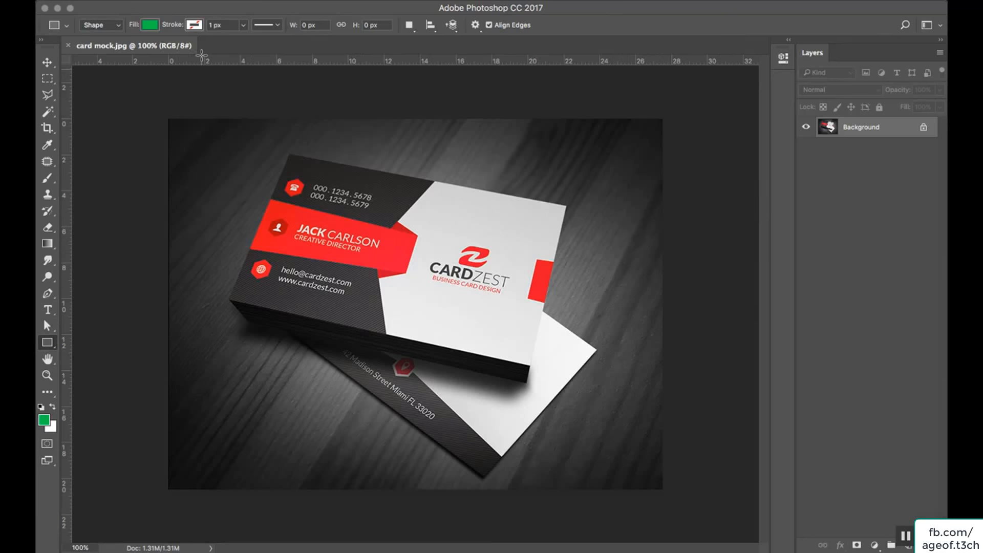
{"action": "left_click", "coordinate": [149, 24]}
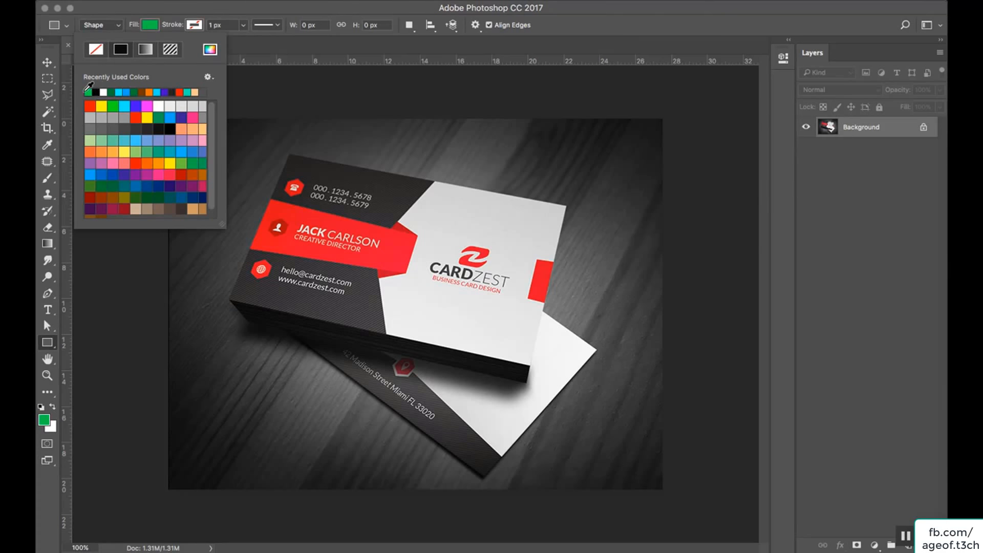
{"action": "left_click", "coordinate": [598, 22]}
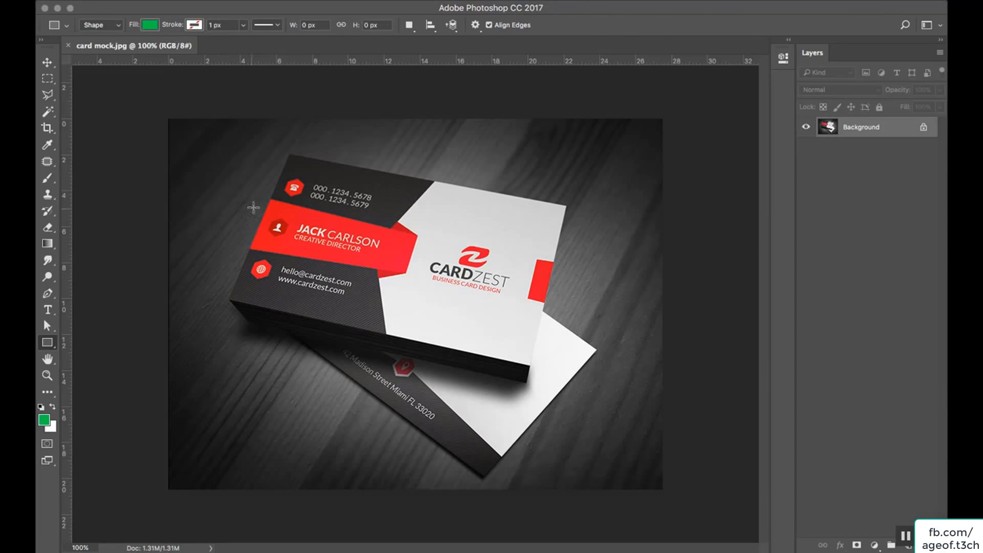
{"action": "left_click_drag", "start_coordinate": [263, 184], "coordinate": [506, 373]}
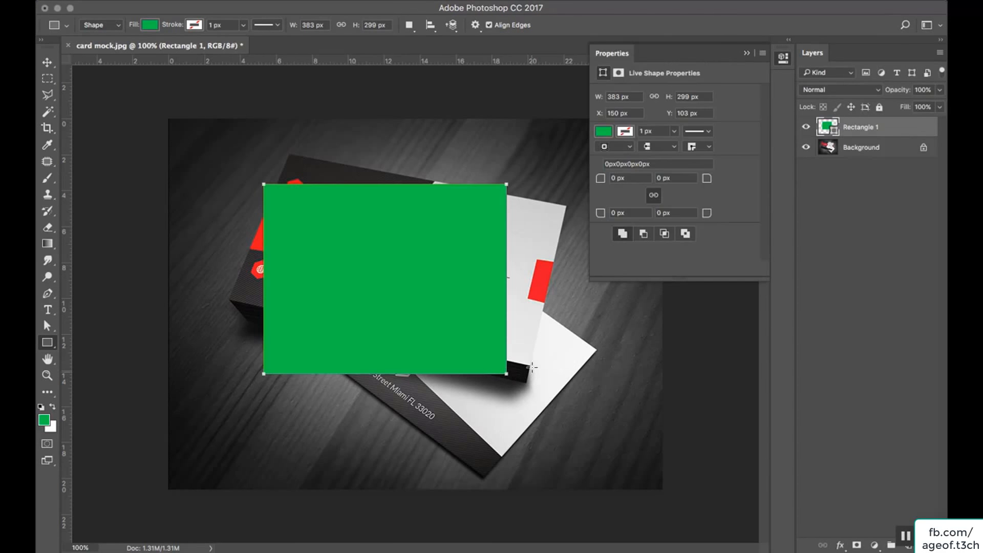
{"action": "left_click", "coordinate": [744, 48]}
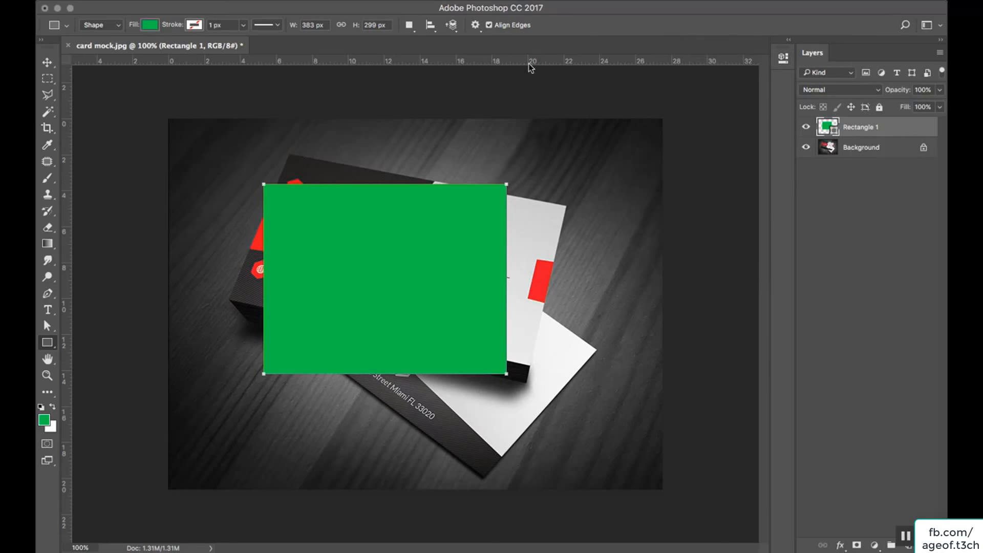
{"action": "left_click", "coordinate": [53, 65]}
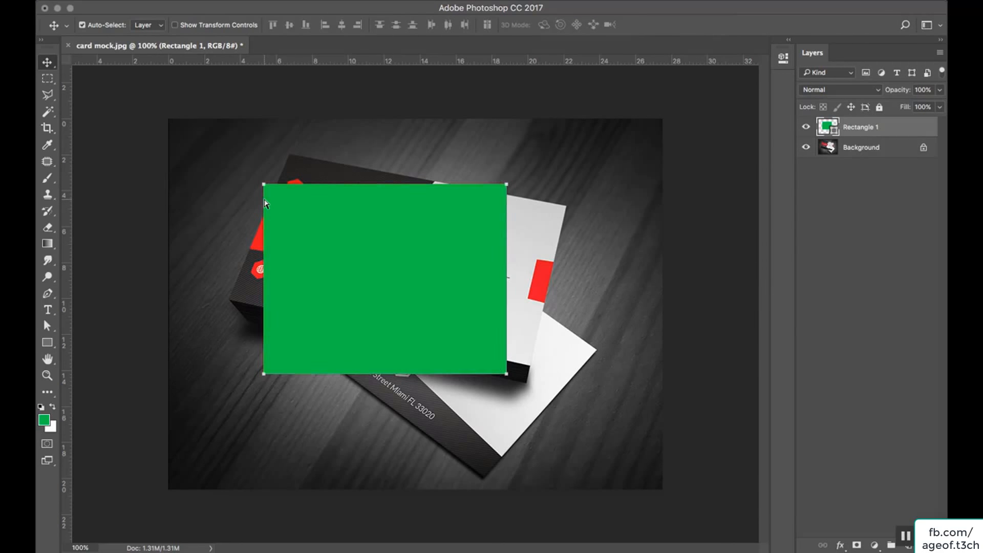
{"action": "key", "text": "super+t"}
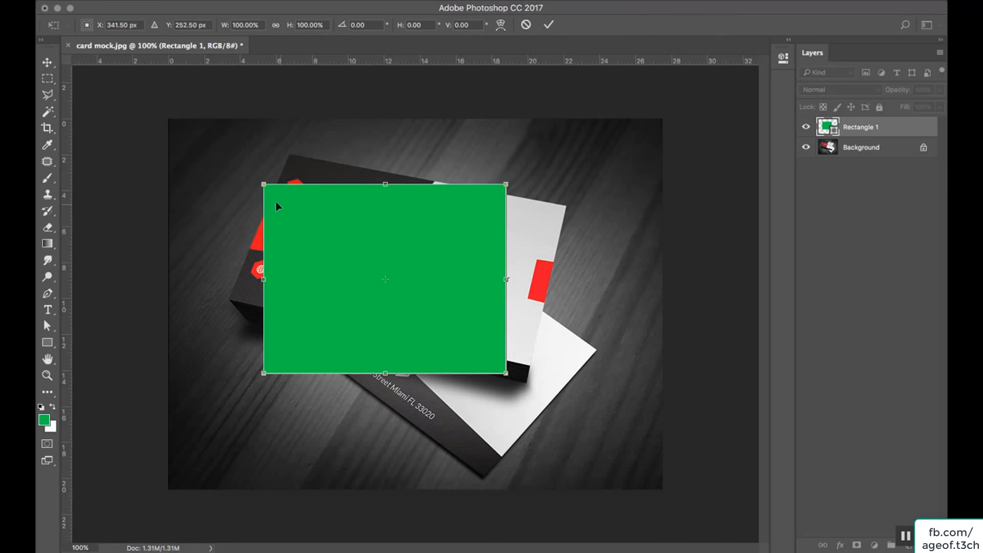
{"action": "left_click_drag", "start_coordinate": [263, 184], "coordinate": [290, 156]}
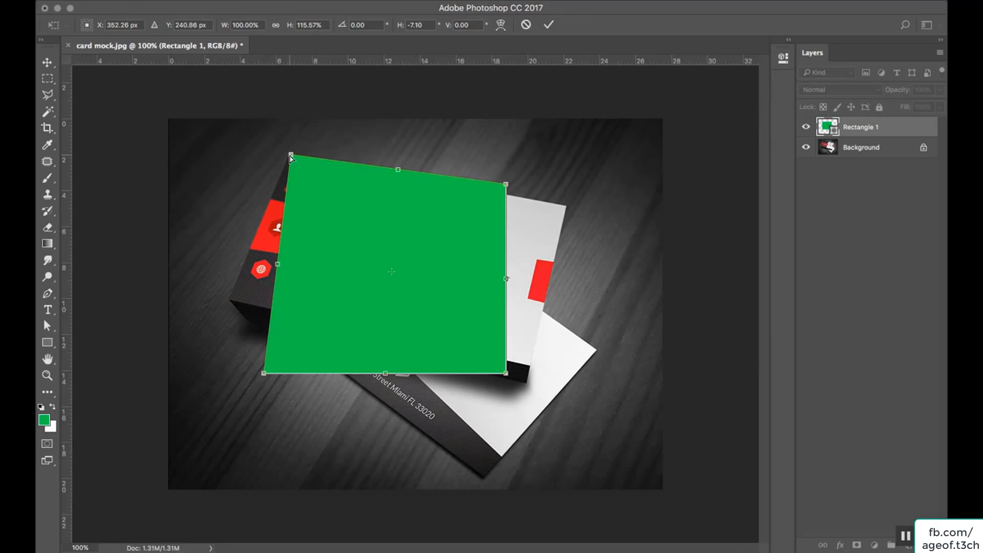
{"action": "left_click_drag", "start_coordinate": [263, 373], "coordinate": [230, 301]}
{"action": "left_click_drag", "start_coordinate": [503, 377], "coordinate": [530, 368]}
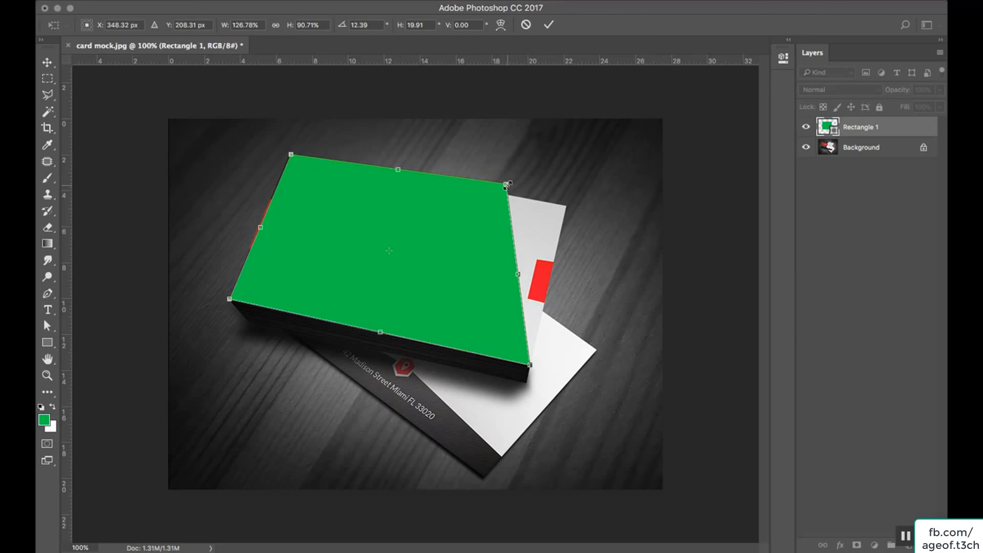
{"action": "key", "text": "Escape"}
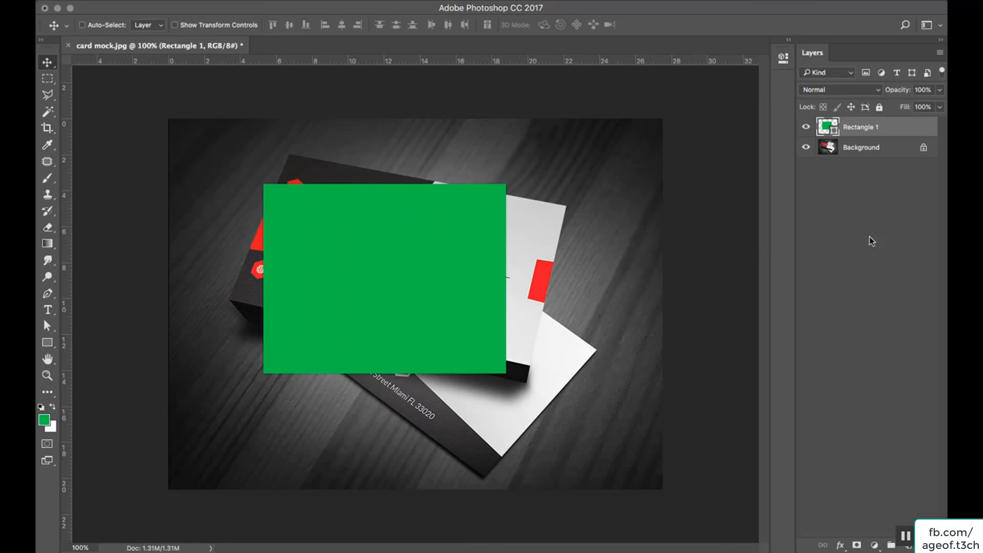
Convert the green rectangle to a smart object and distort its four corners onto the corners of the upper business card
{"action": "right_click", "coordinate": [895, 138]}
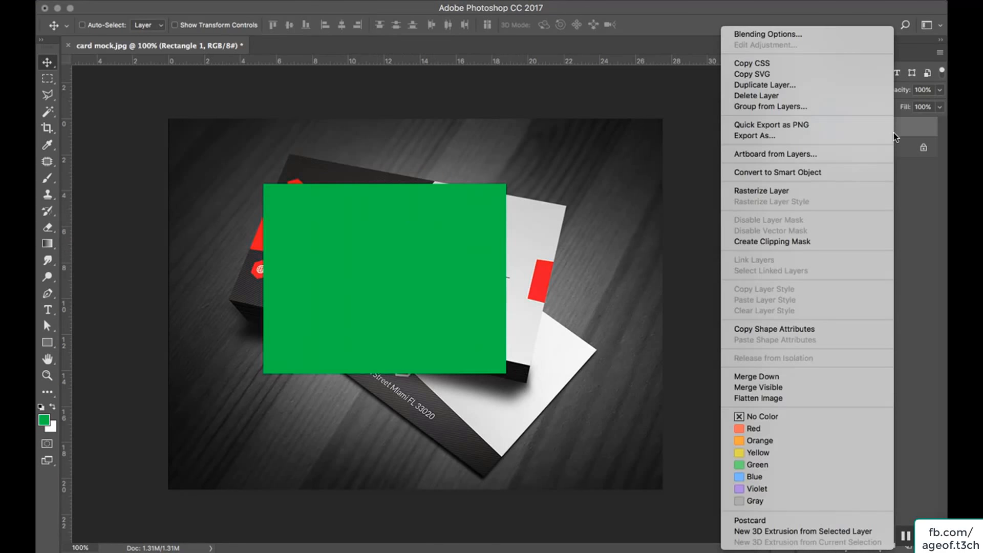
{"action": "left_click", "coordinate": [798, 174]}
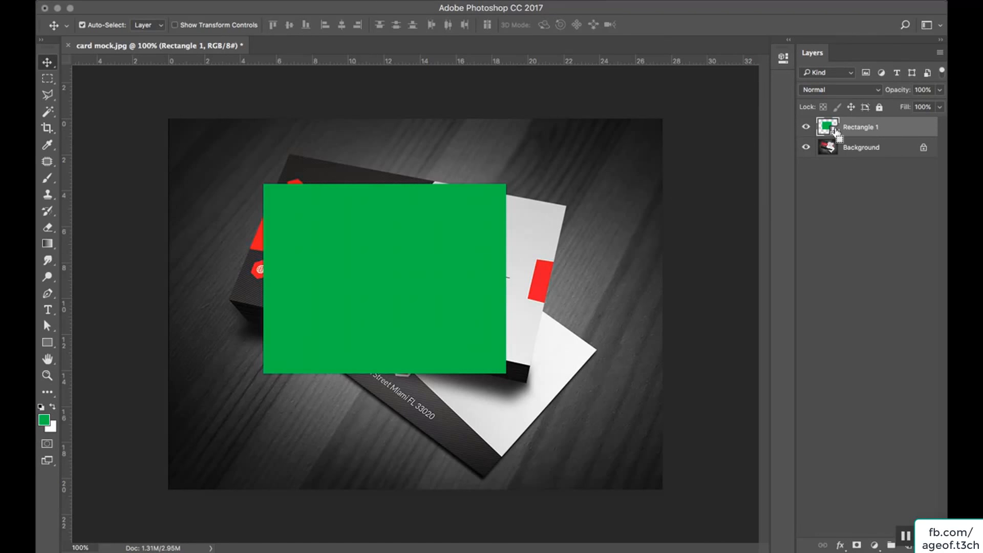
{"action": "key", "text": "super+t"}
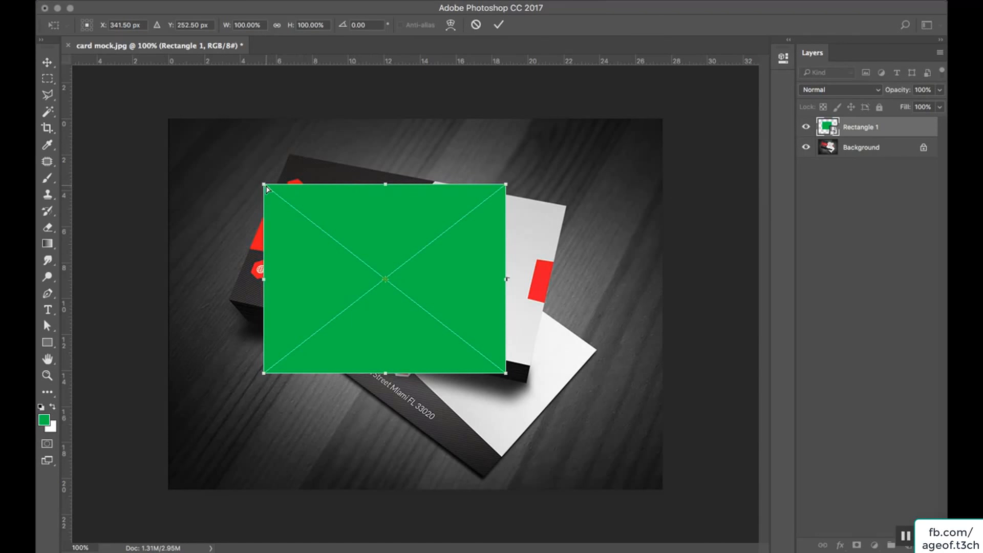
{"action": "left_click_drag", "start_coordinate": [267, 189], "coordinate": [290, 159]}
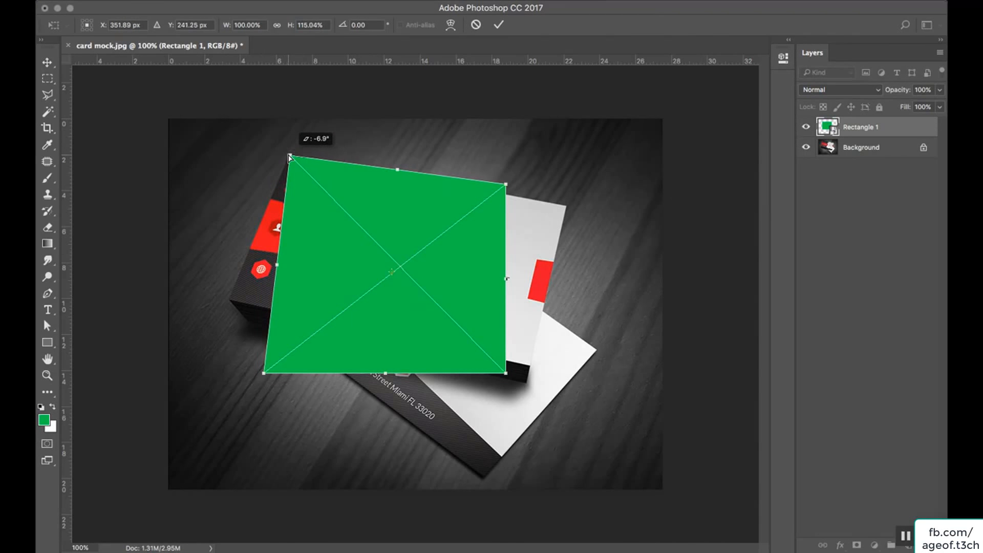
{"action": "left_click_drag", "start_coordinate": [263, 372], "coordinate": [230, 302]}
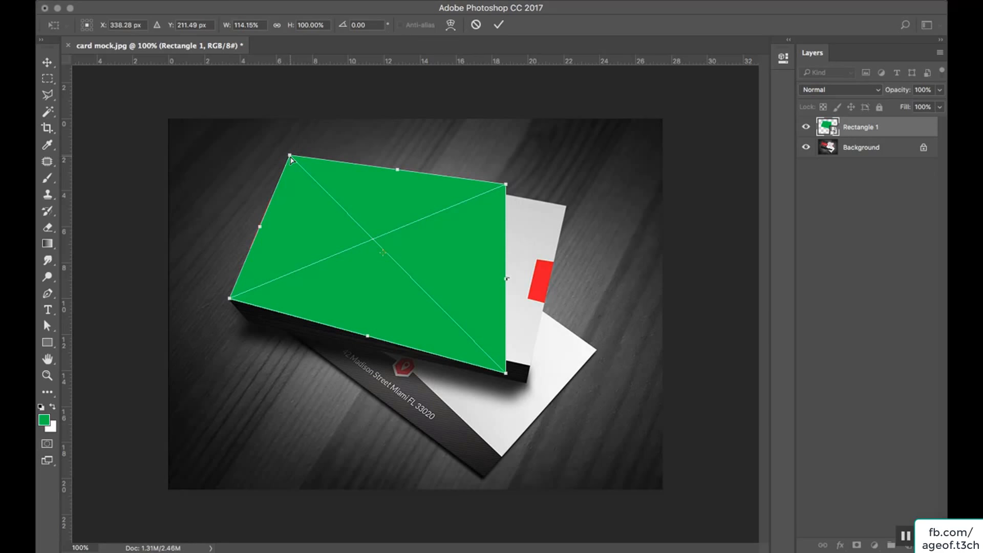
{"action": "left_click_drag", "start_coordinate": [290, 159], "coordinate": [290, 159]}
{"action": "left_click_drag", "start_coordinate": [505, 374], "coordinate": [531, 365]}
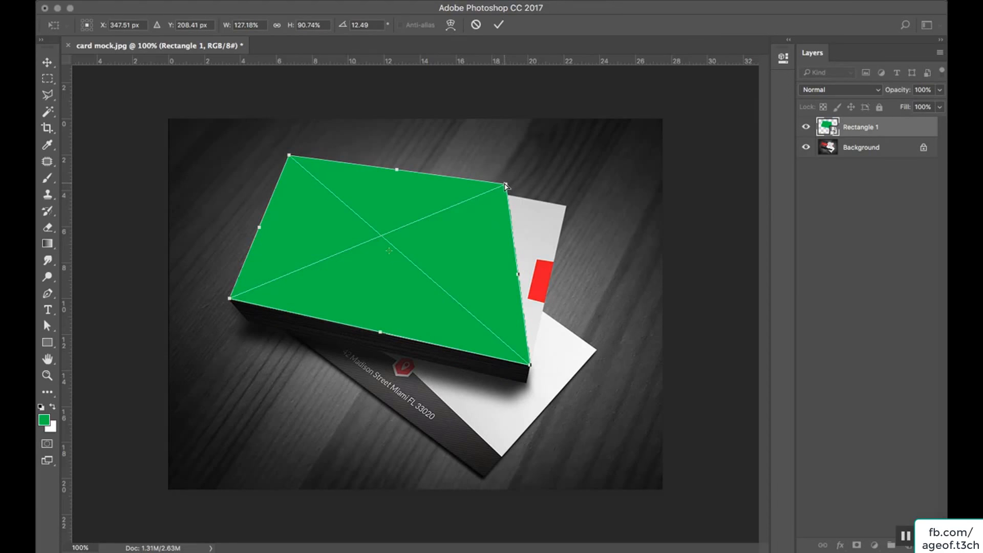
{"action": "left_click_drag", "start_coordinate": [505, 185], "coordinate": [566, 206]}
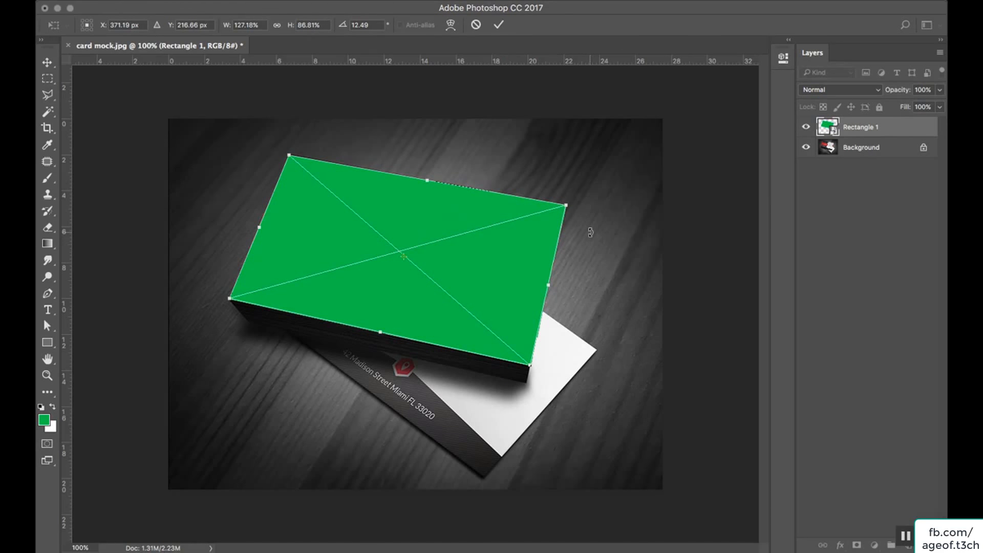
{"action": "key", "text": "Return"}
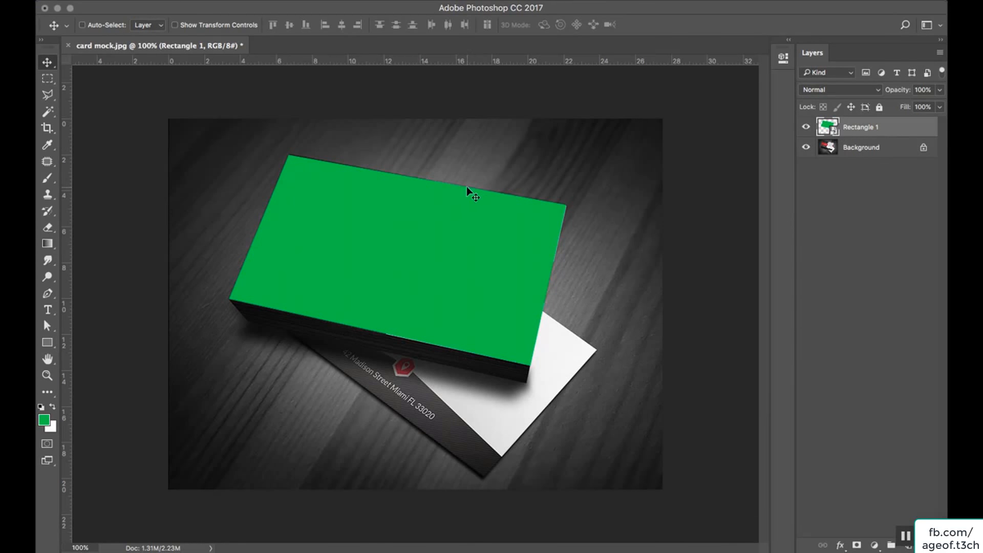
Refine the distortion of the green smart object by nudging its upper-left corner exactly onto the card's corner
{"action": "key", "text": "z"}
{"action": "left_click", "coordinate": [273, 161]}
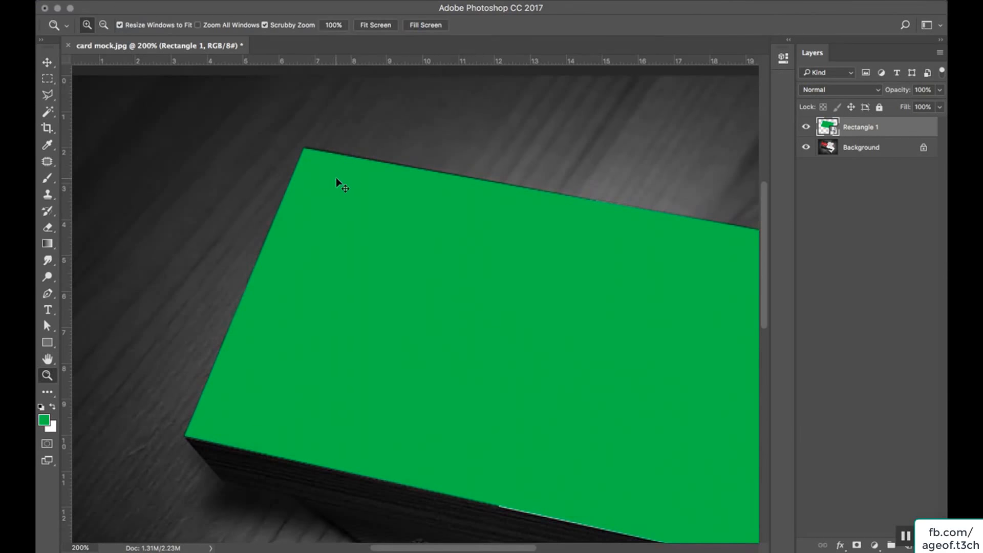
{"action": "key", "text": "ctrl+t"}
{"action": "left_click_drag", "start_coordinate": [305, 149], "coordinate": [304, 147]}
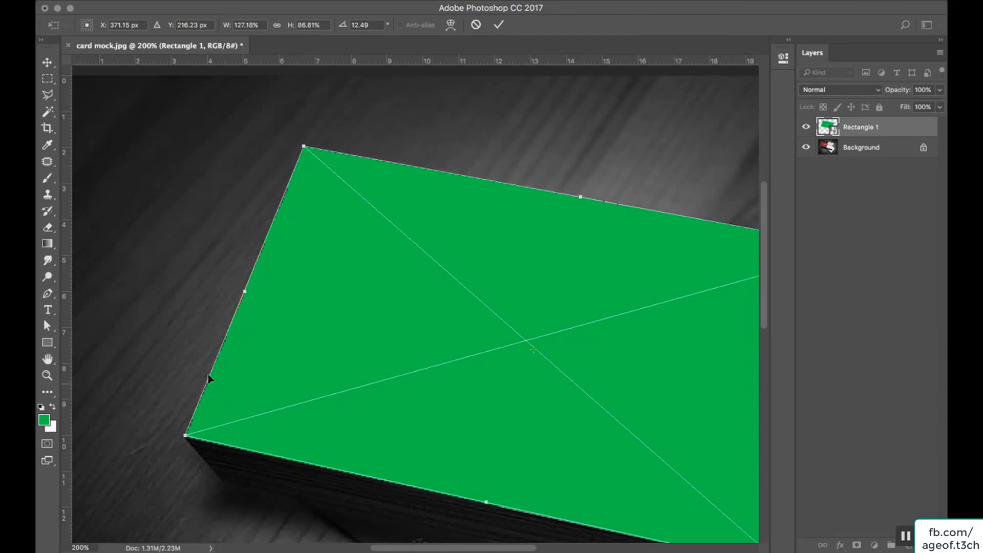
{"action": "key", "text": "Return"}
{"action": "key", "text": "z"}
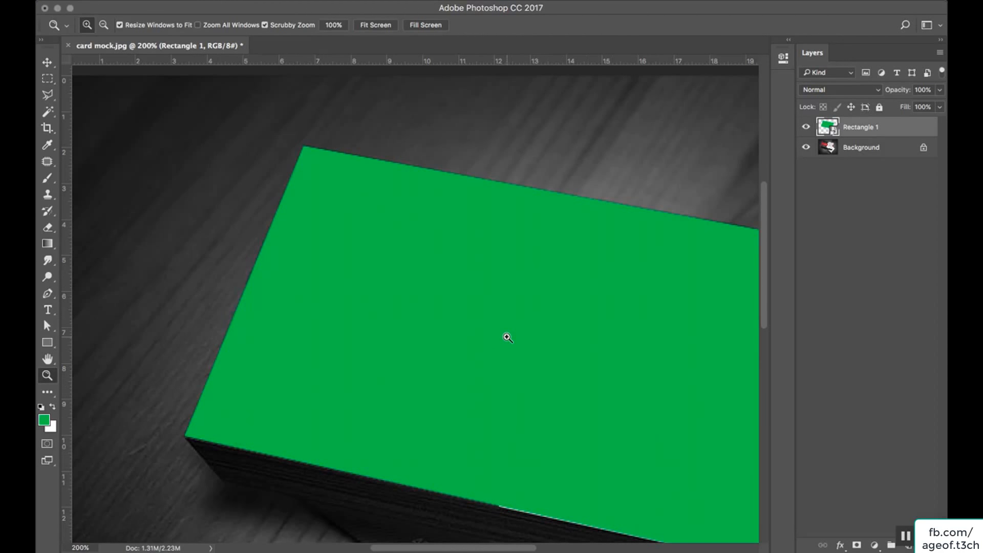
{"action": "left_click", "coordinate": [500, 321], "text": "alt"}
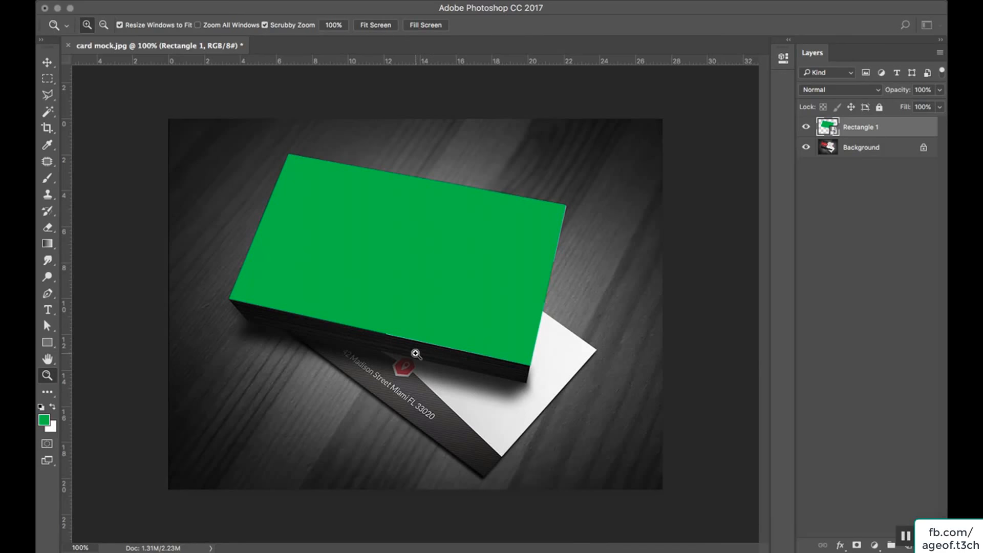
{"action": "key", "text": "v"}
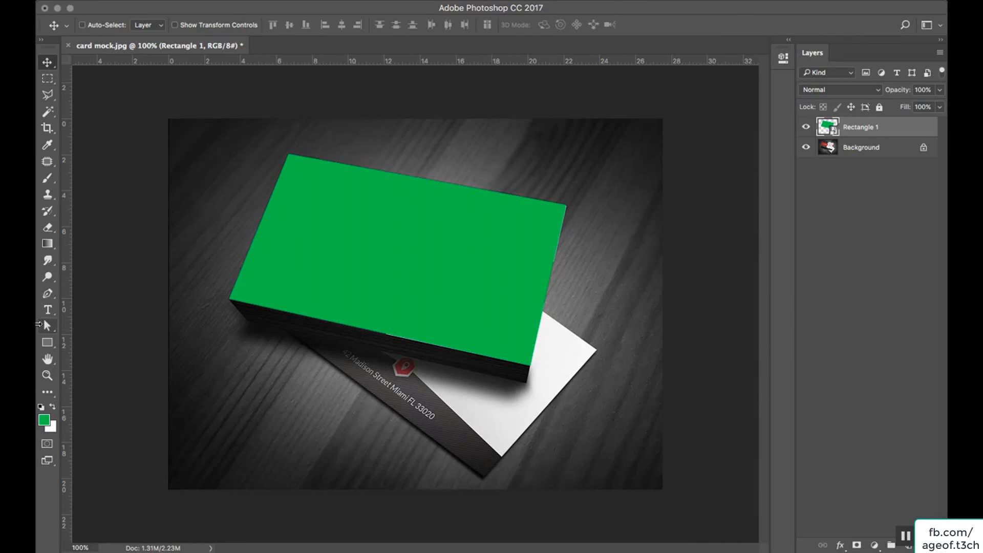
Draw a closed green shape about 484 × 262 px on a new layer over the visible part of the lower business card with the Pen tool
{"action": "left_click", "coordinate": [48, 293]}
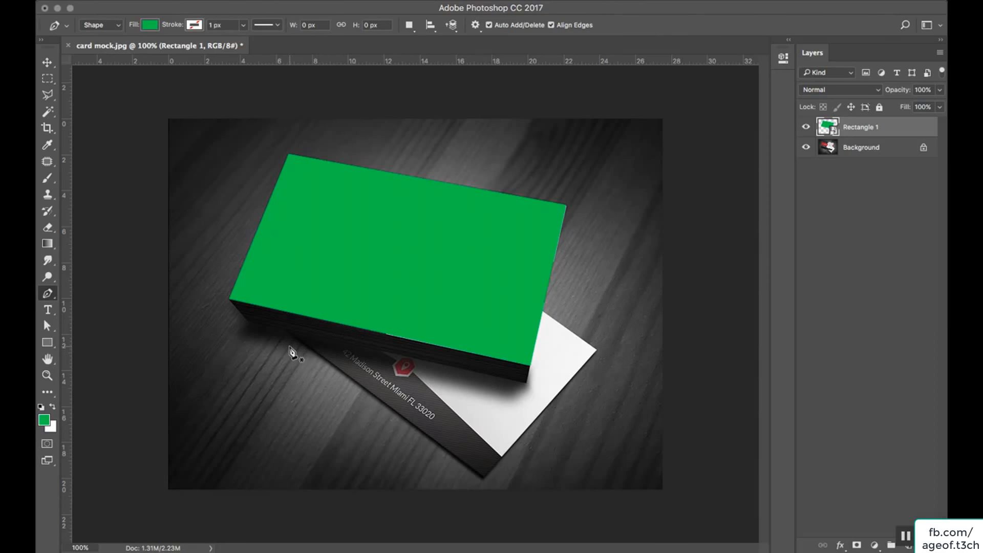
{"action": "left_click", "coordinate": [431, 25]}
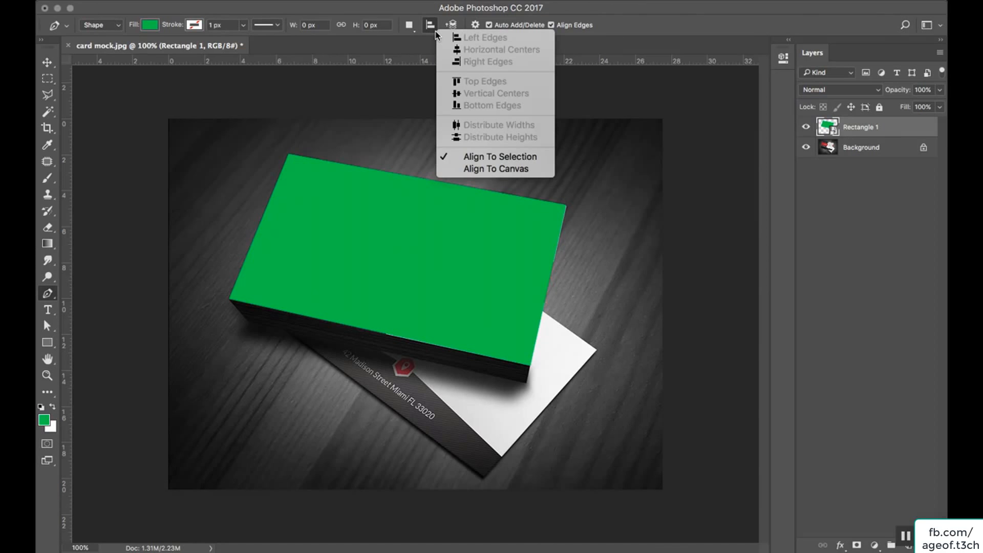
{"action": "left_click", "coordinate": [416, 30]}
{"action": "left_click", "coordinate": [416, 30]}
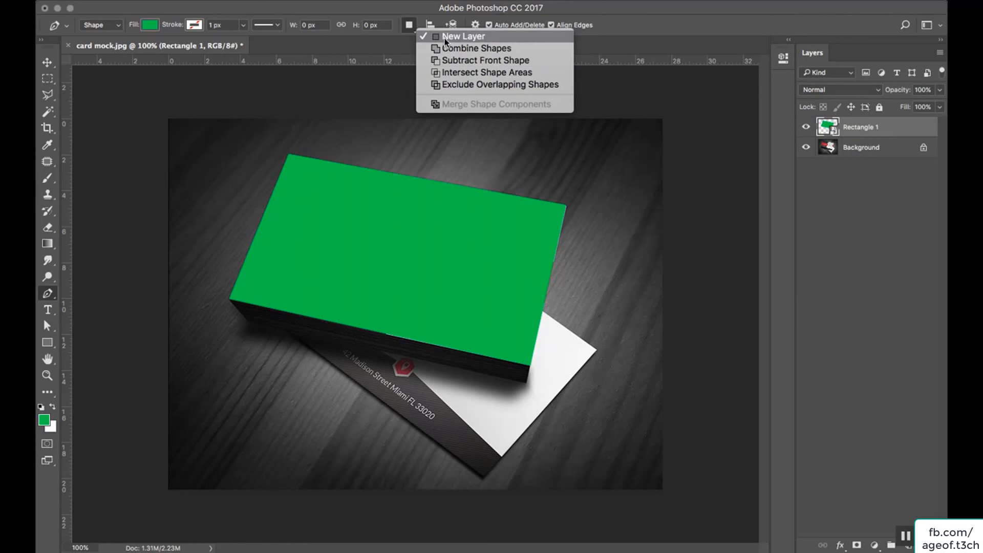
{"action": "left_click", "coordinate": [646, 20]}
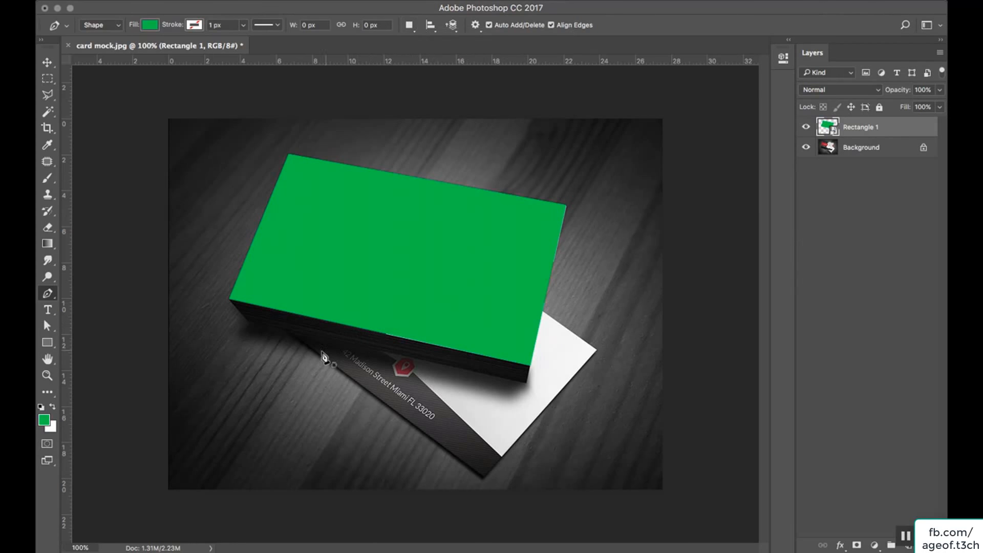
{"action": "left_click", "coordinate": [290, 333]}
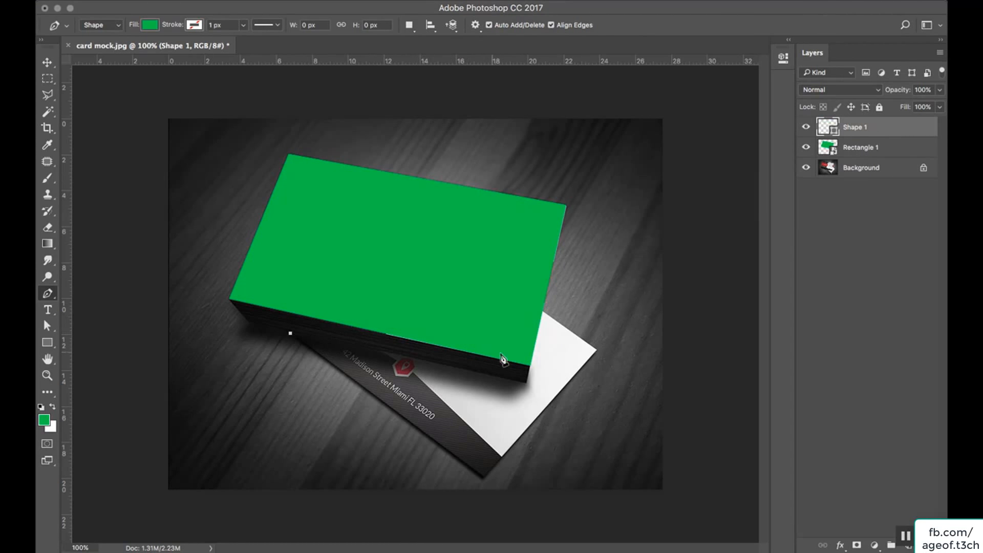
{"action": "left_click", "coordinate": [527, 384]}
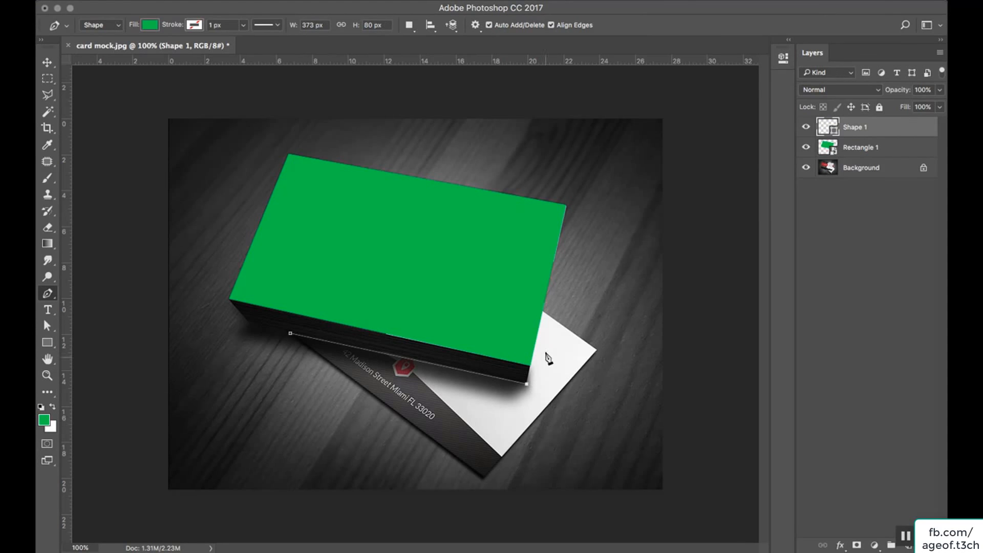
{"action": "left_click", "coordinate": [544, 312]}
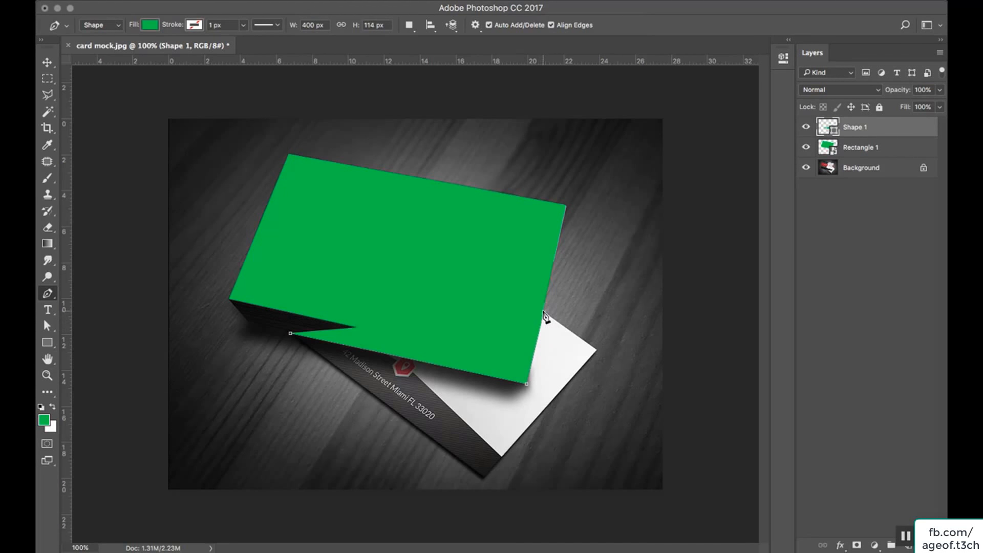
{"action": "left_click", "coordinate": [597, 352]}
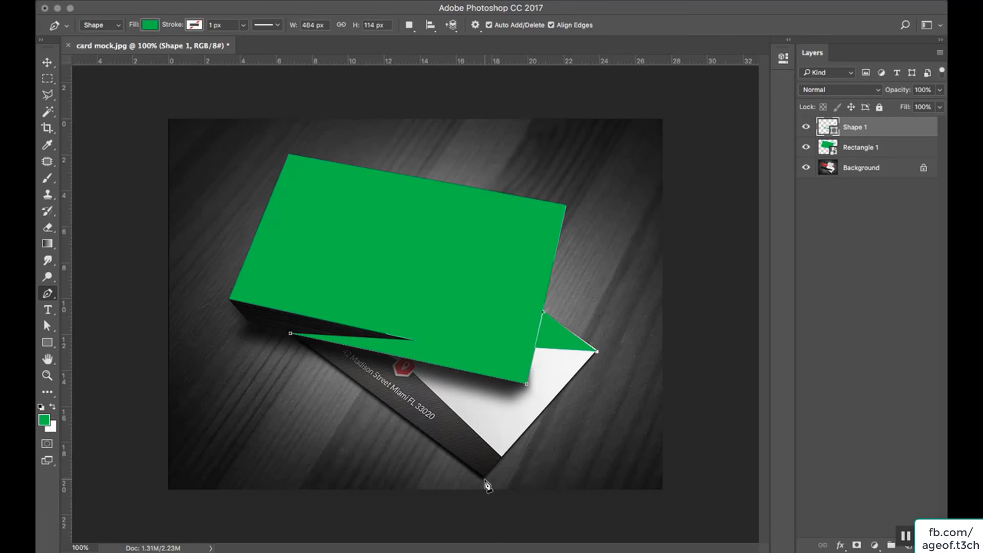
{"action": "left_click", "coordinate": [484, 478]}
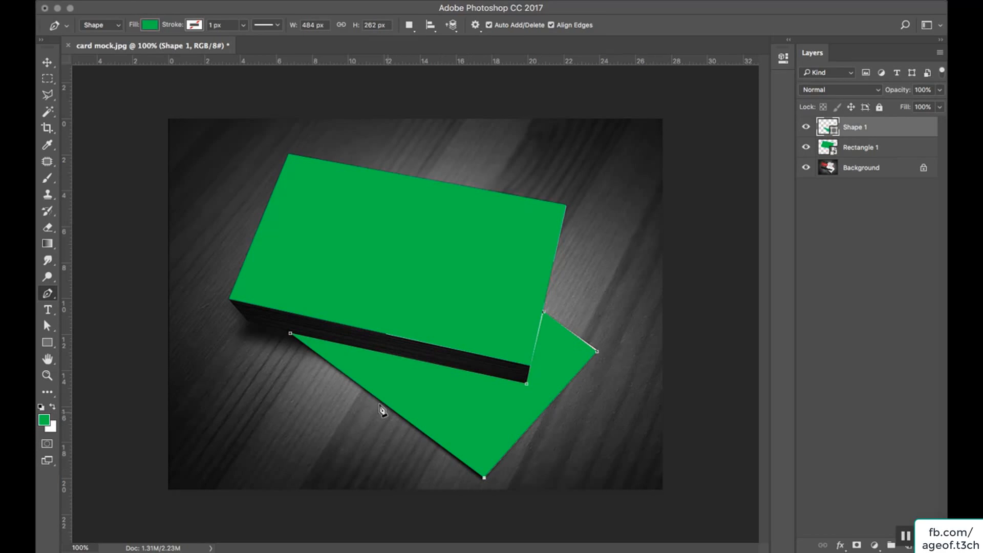
{"action": "left_click", "coordinate": [291, 333]}
Convert the lower card's green shape to a smart object and try to correct its outer corner with Free Transform
{"action": "right_click", "coordinate": [885, 137]}
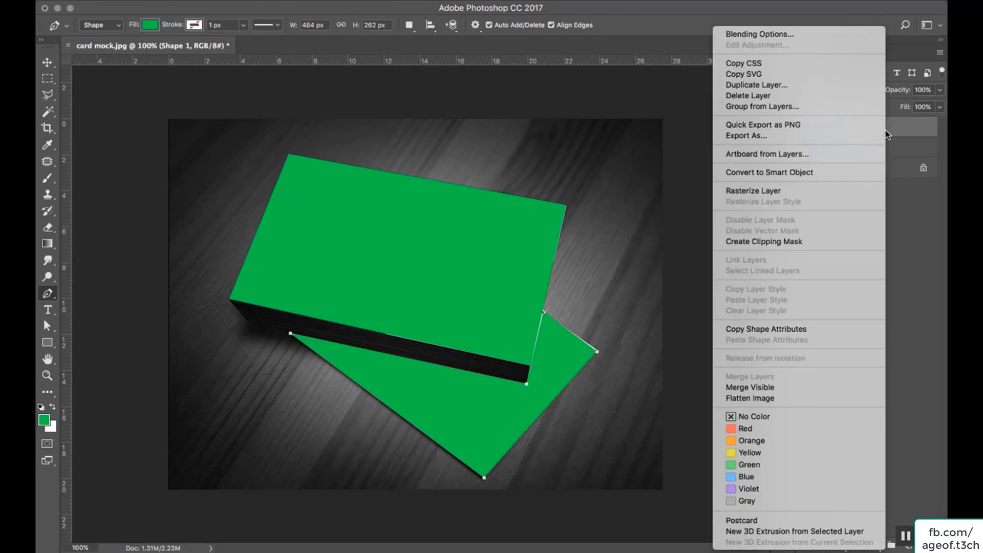
{"action": "left_click", "coordinate": [813, 170]}
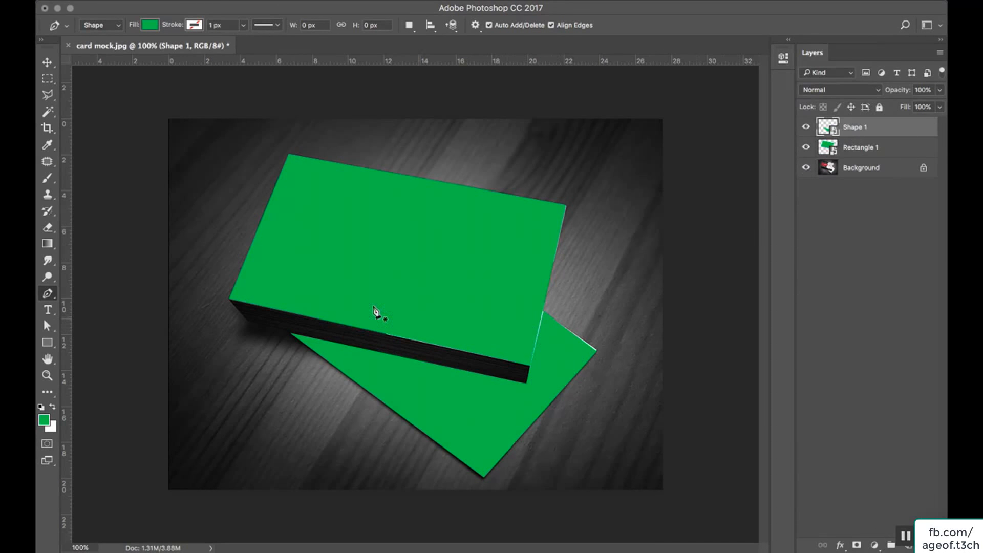
{"action": "left_click", "coordinate": [48, 326]}
{"action": "key", "text": "z"}
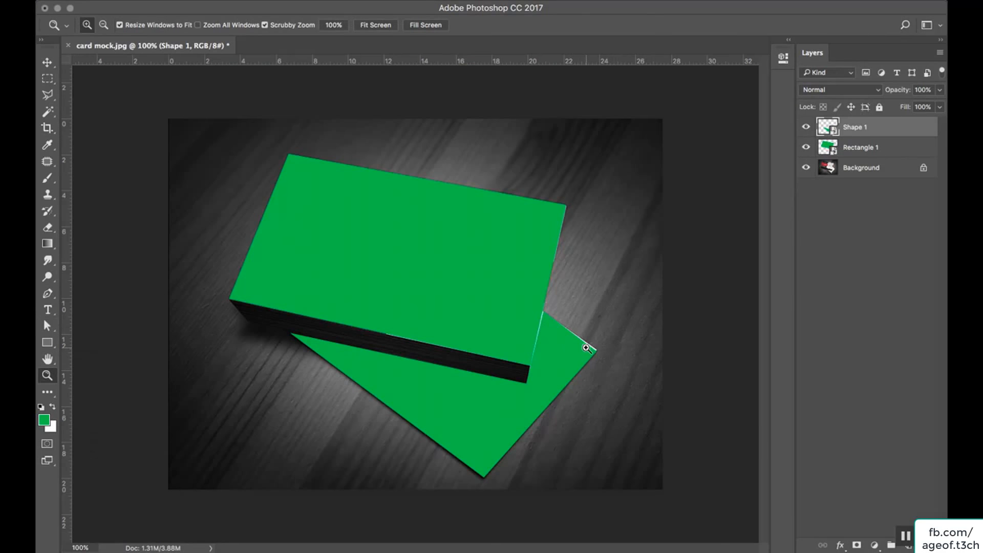
{"action": "left_click", "coordinate": [589, 347]}
{"action": "left_click", "coordinate": [593, 355]}
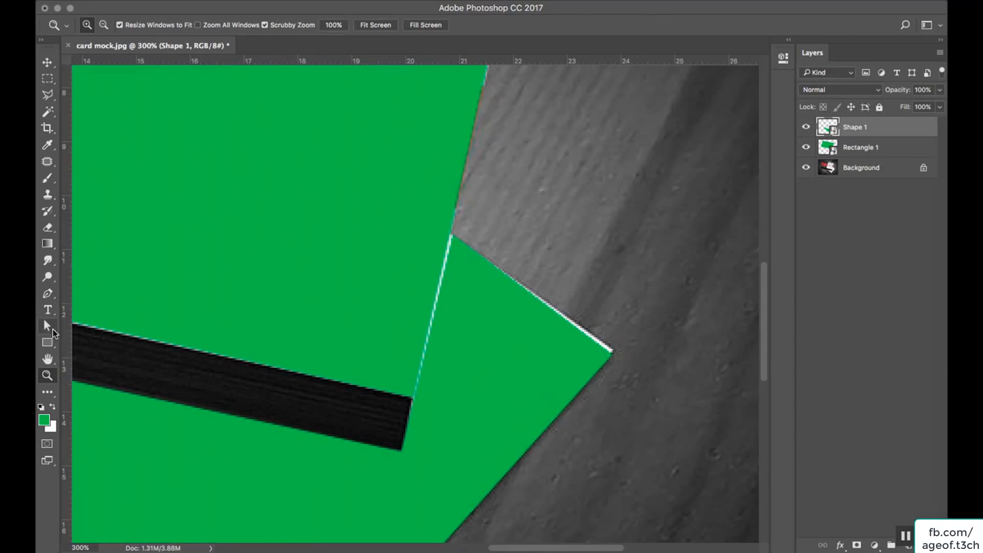
{"action": "left_click", "coordinate": [47, 62]}
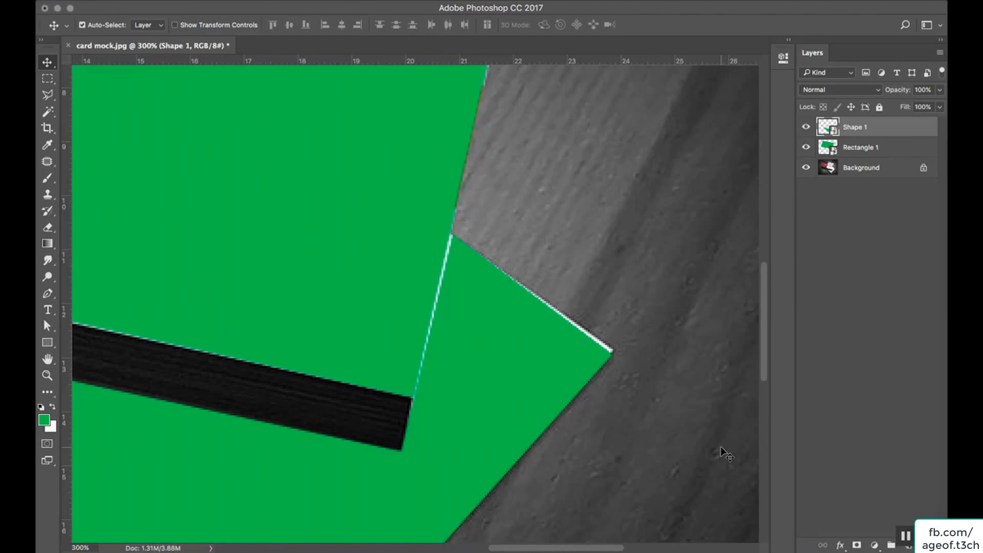
{"action": "key", "text": "ctrl+t"}
{"action": "key", "text": "Return"}
Try to edit the outer corner of the lower card's smart object with the Direct Selection tool
{"action": "left_click", "coordinate": [49, 313]}
{"action": "left_click", "coordinate": [47, 326]}
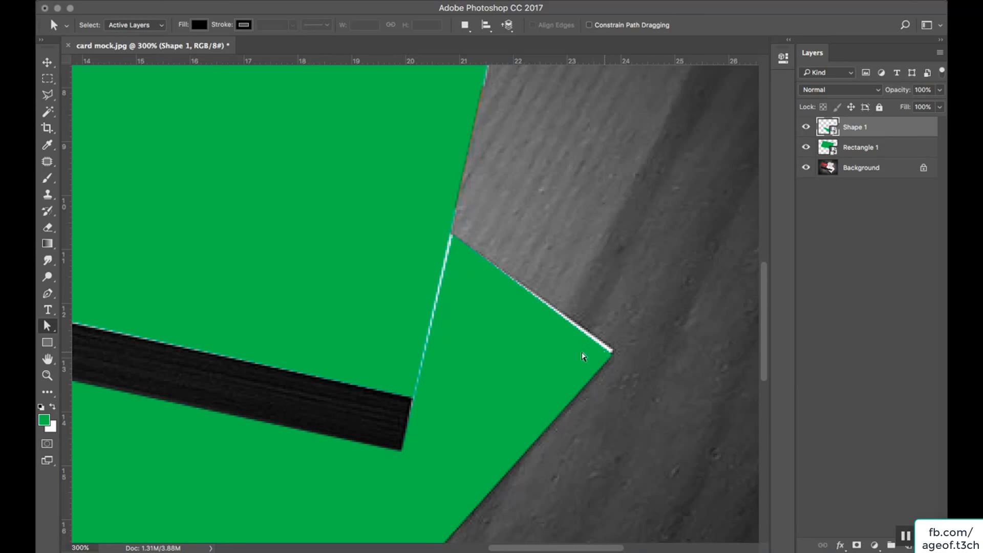
{"action": "left_click", "coordinate": [45, 332]}
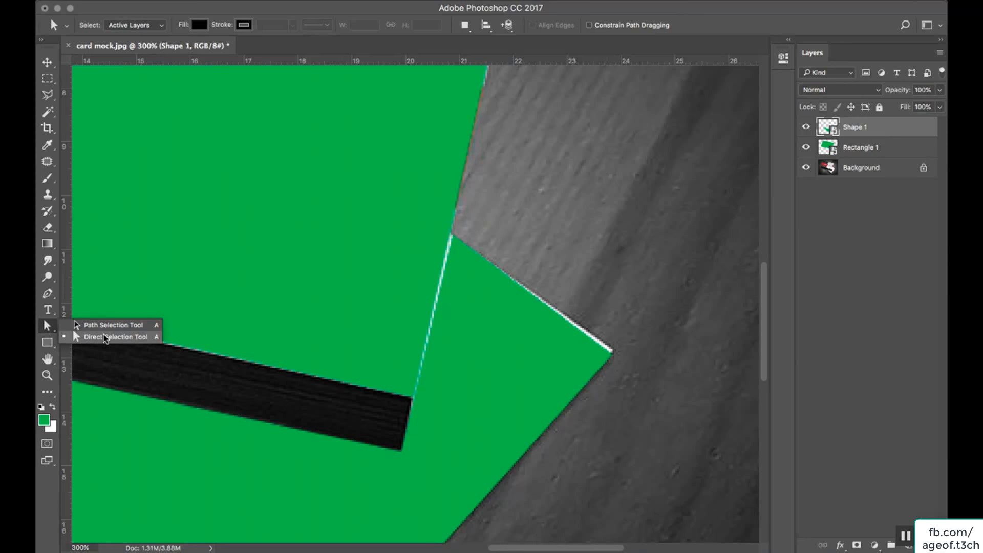
{"action": "left_click", "coordinate": [110, 336]}
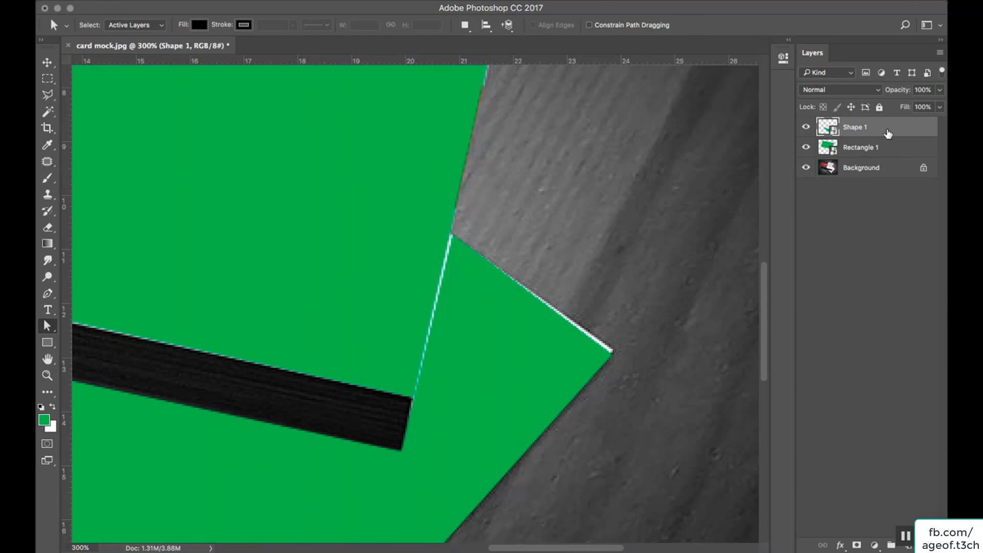
{"action": "key", "text": "z"}
{"action": "left_click", "coordinate": [589, 220], "text": "alt"}
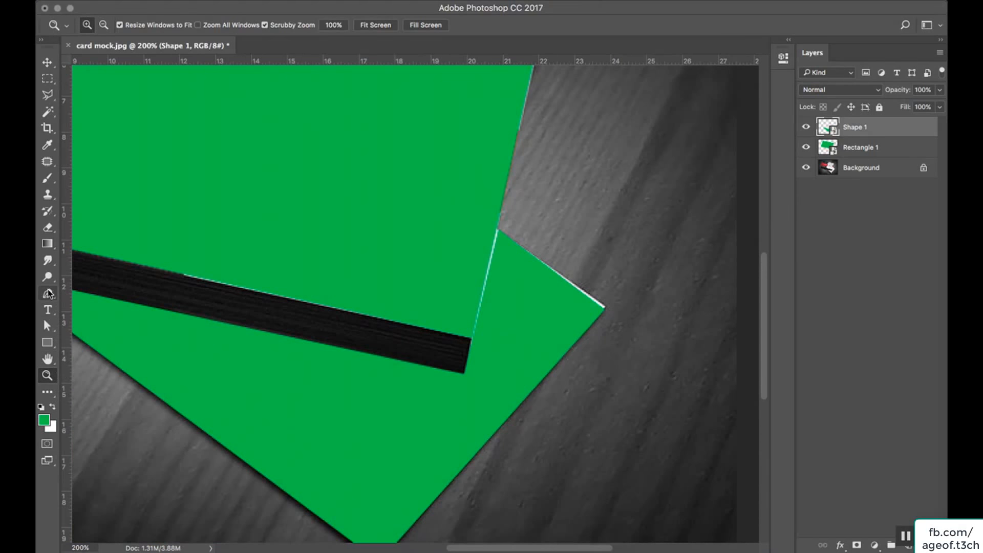
{"action": "left_click", "coordinate": [47, 328]}
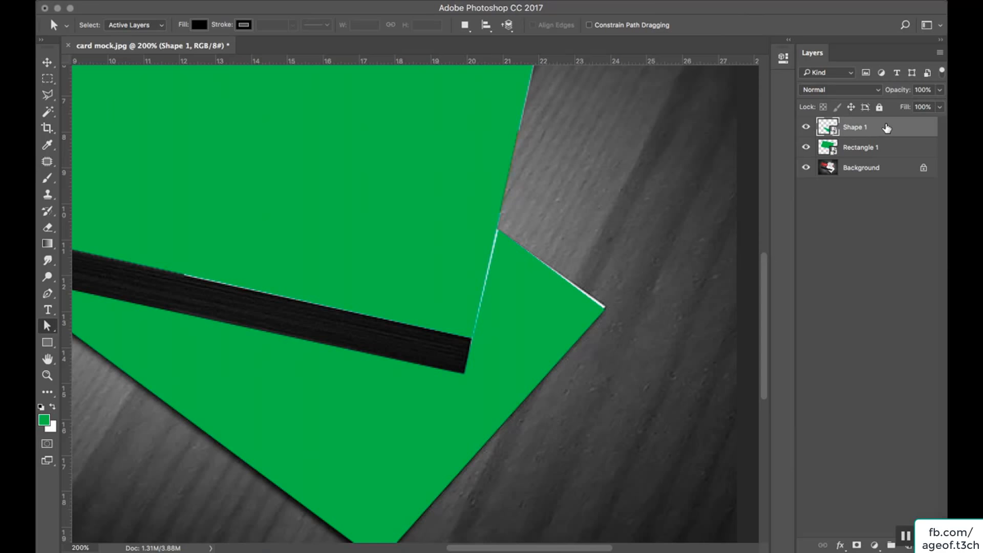
Undo the smart object conversion and move the green shape's outer anchor point exactly onto the lower card's corner
{"action": "left_click", "coordinate": [887, 128], "text": "super"}
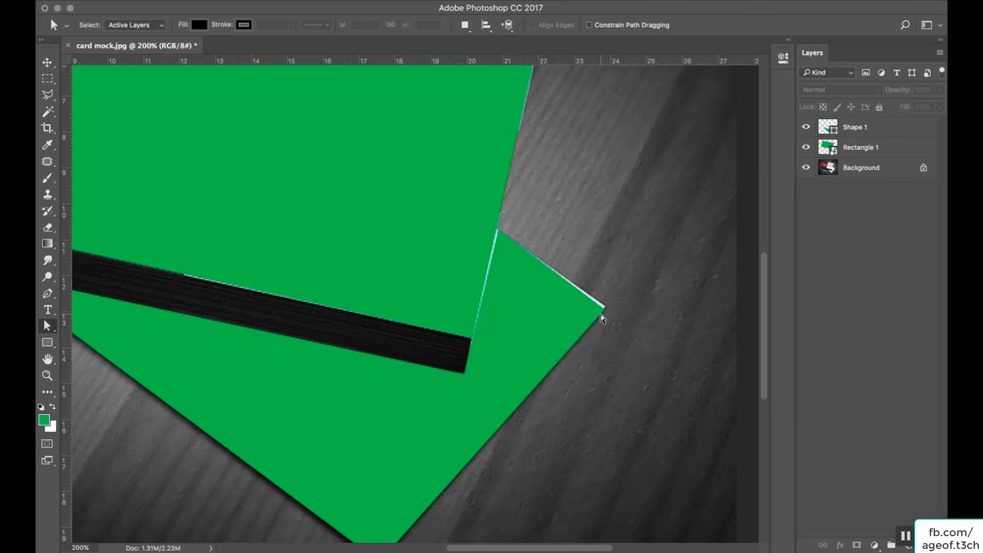
{"action": "left_click", "coordinate": [807, 128]}
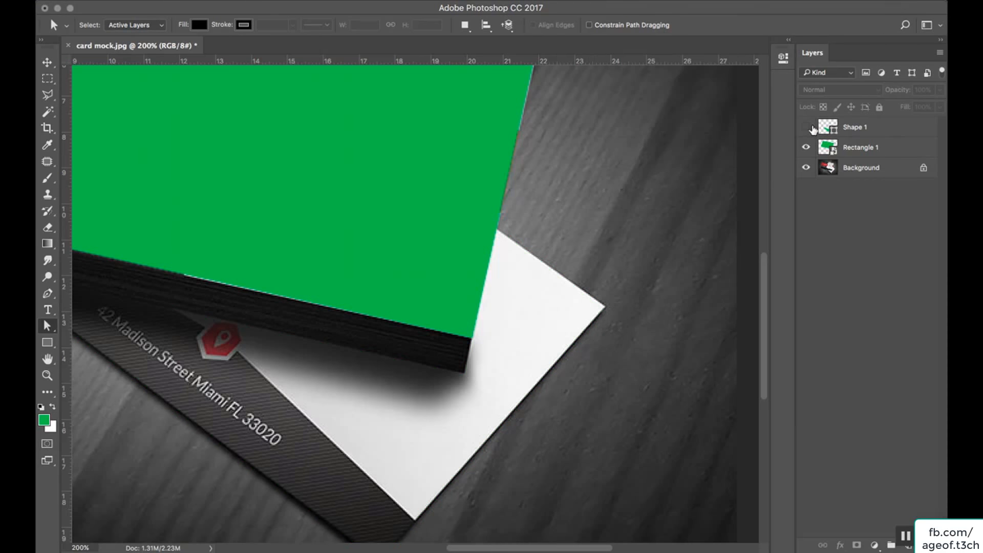
{"action": "left_click", "coordinate": [807, 127]}
{"action": "left_click", "coordinate": [831, 131]}
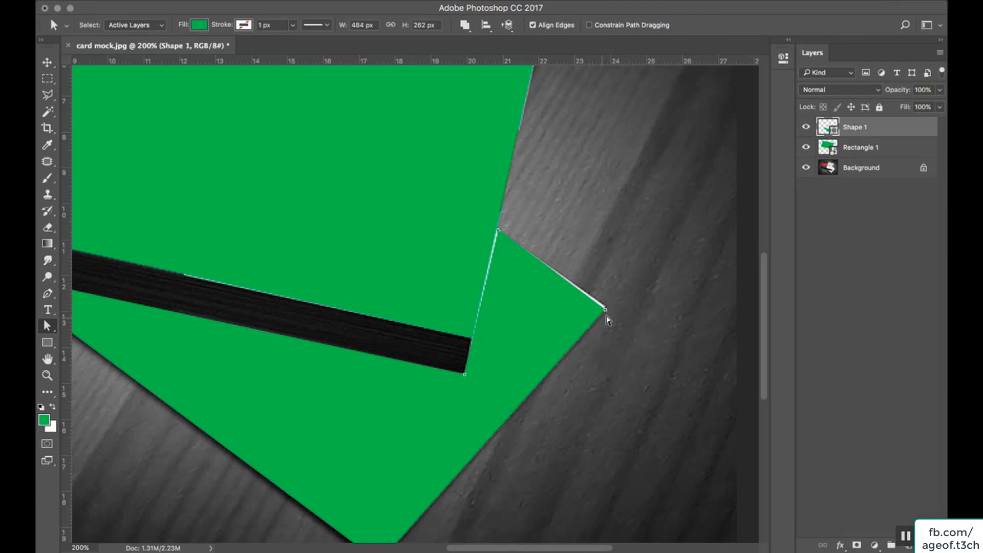
{"action": "left_click", "coordinate": [606, 309]}
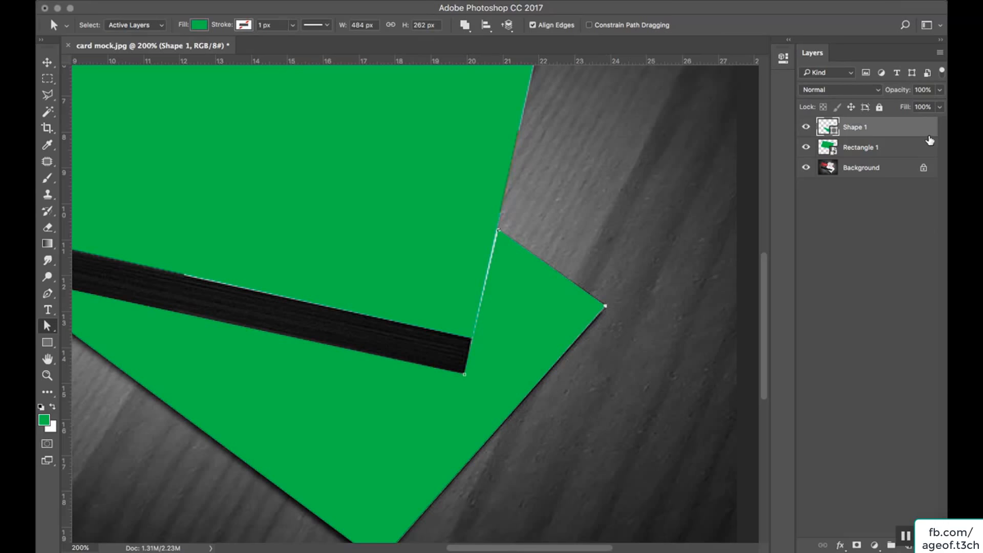
Convert the corrected green shape over the lower card to a smart object
{"action": "right_click", "coordinate": [909, 131]}
{"action": "left_click", "coordinate": [791, 172]}
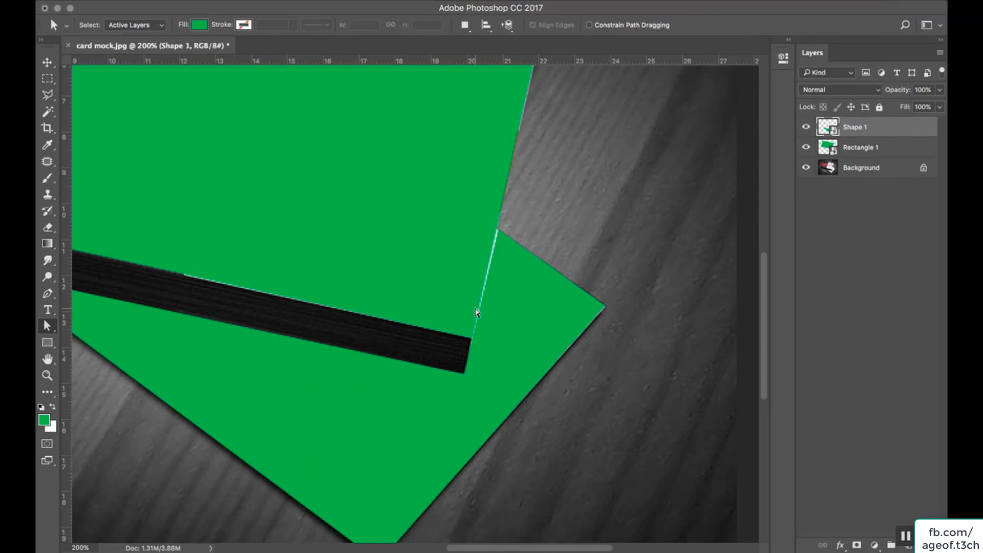
{"action": "key", "text": "z"}
{"action": "left_click", "coordinate": [469, 301], "text": "alt"}
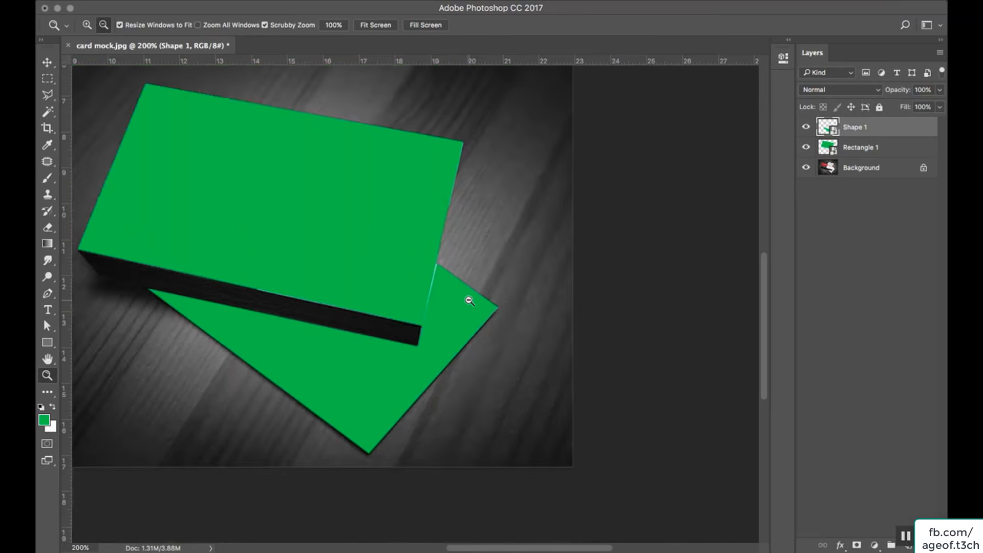
Rename the upper card's smart object layer as Top and the lower card's layer as bottom
{"action": "double_click", "coordinate": [855, 148]}
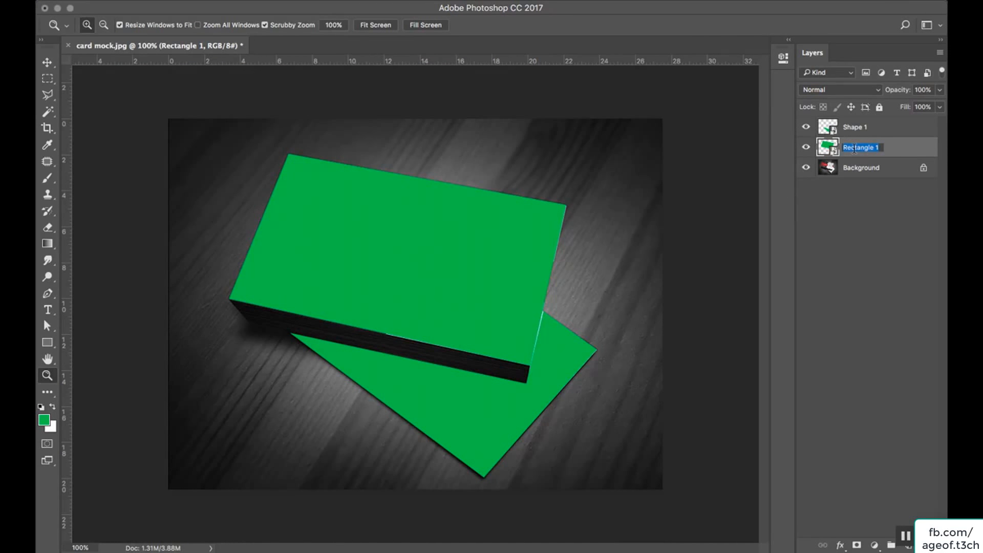
{"action": "type", "text": "Top"}
{"action": "key", "text": "Return"}
{"action": "double_click", "coordinate": [852, 128]}
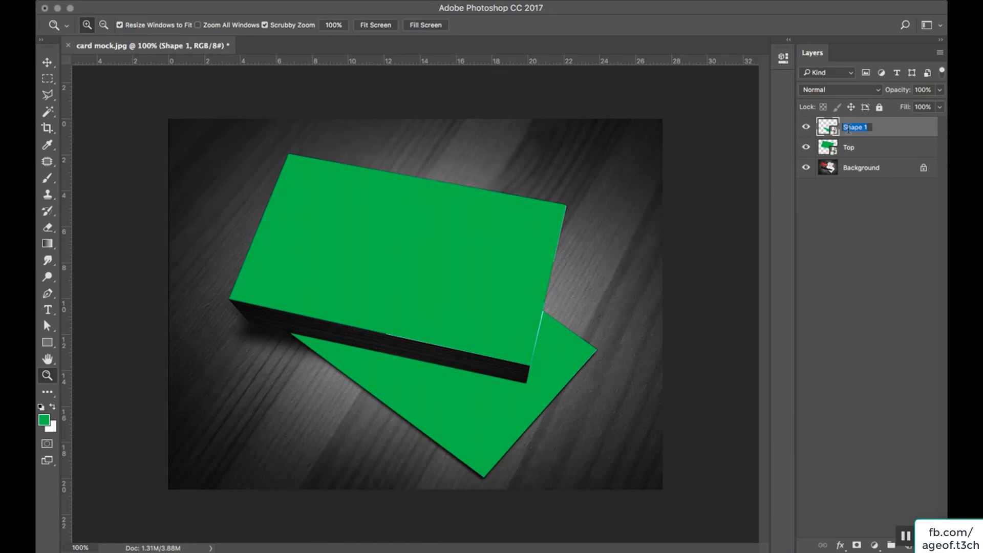
{"action": "type", "text": "bottom"}
{"action": "key", "text": "Return"}
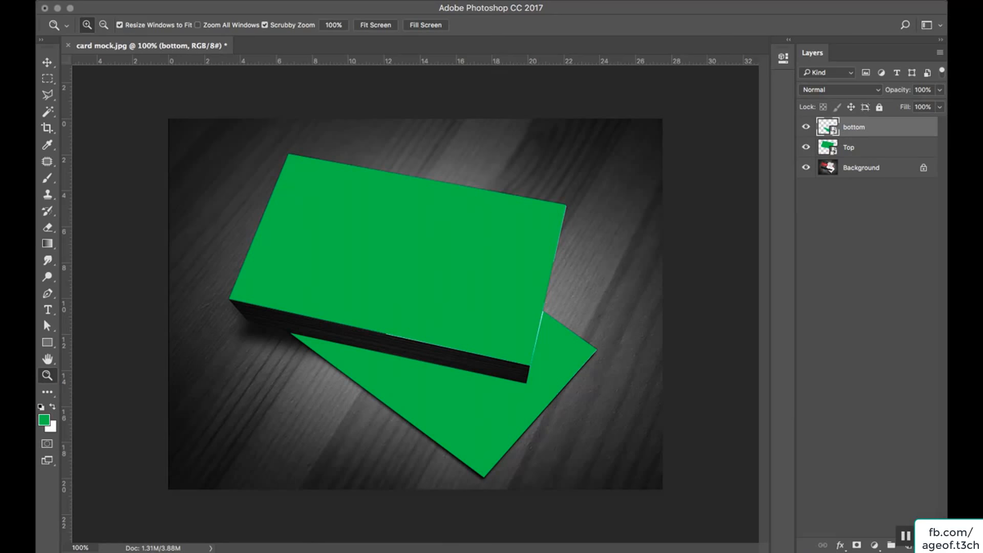
Open the contents of the Top smart object for editing
{"action": "double_click", "coordinate": [835, 153]}
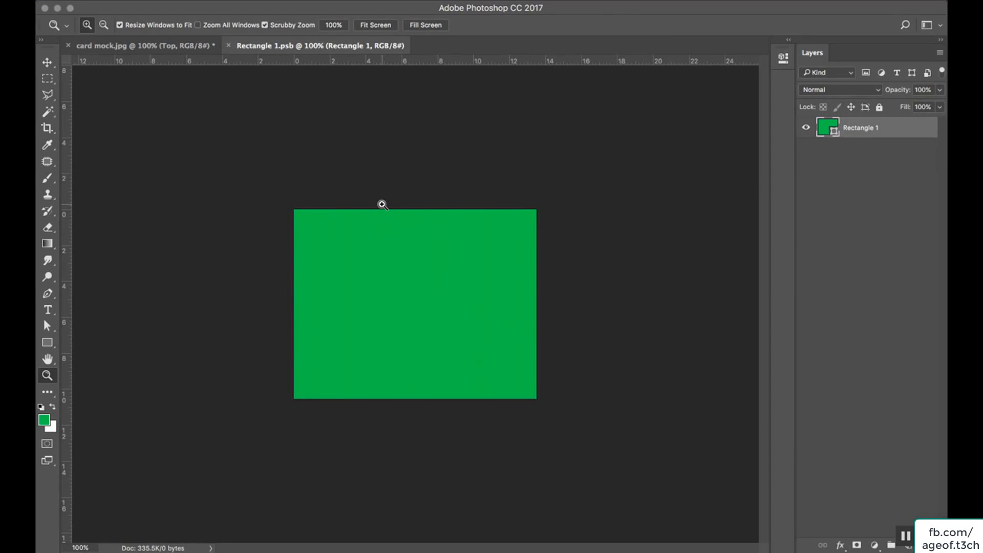
{"action": "mouse_move", "coordinate": [136, 546]}
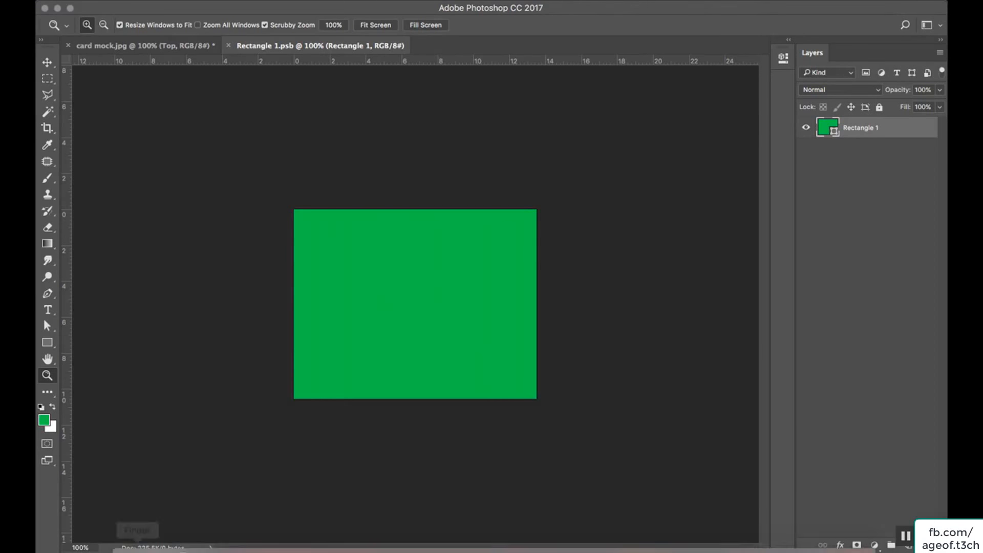
{"action": "left_click", "coordinate": [136, 525]}
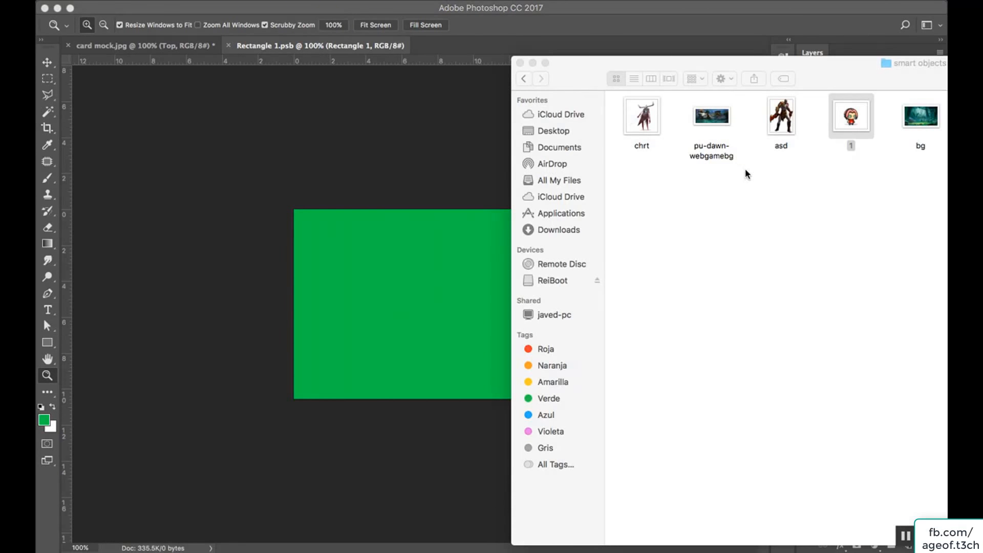
{"action": "left_click_drag", "start_coordinate": [719, 63], "coordinate": [476, 192]}
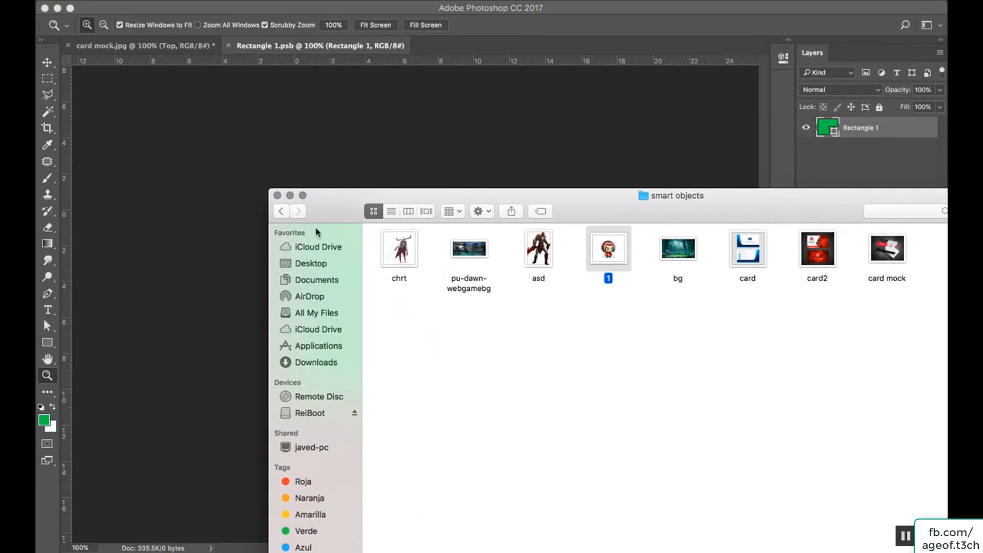
{"action": "left_click", "coordinate": [48, 62]}
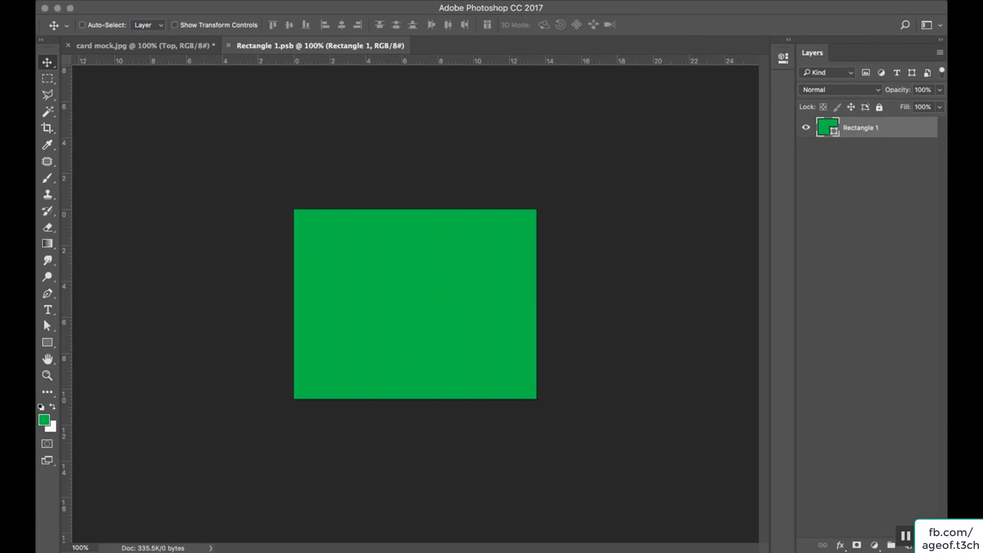
{"action": "left_click", "coordinate": [140, 522]}
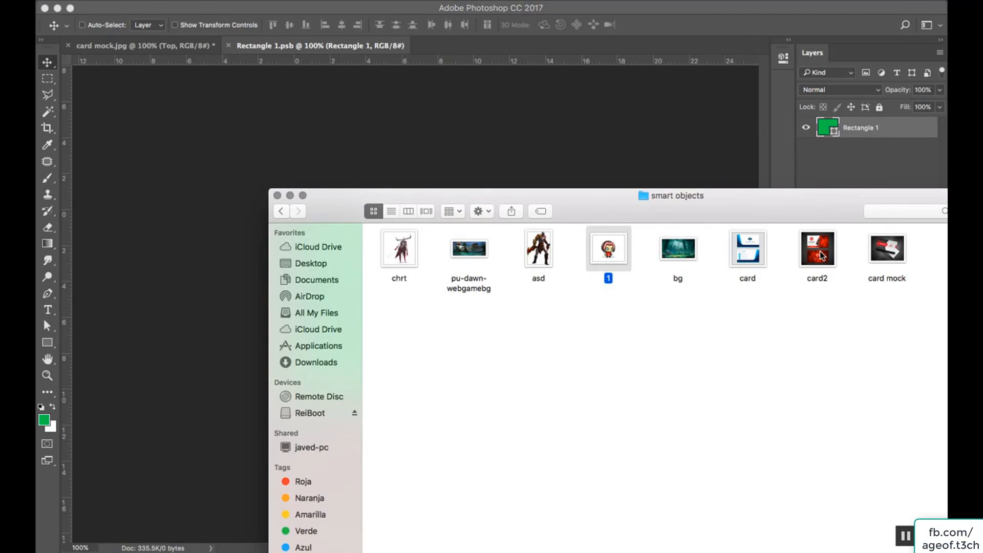
{"action": "left_click_drag", "start_coordinate": [820, 255], "coordinate": [340, 97]}
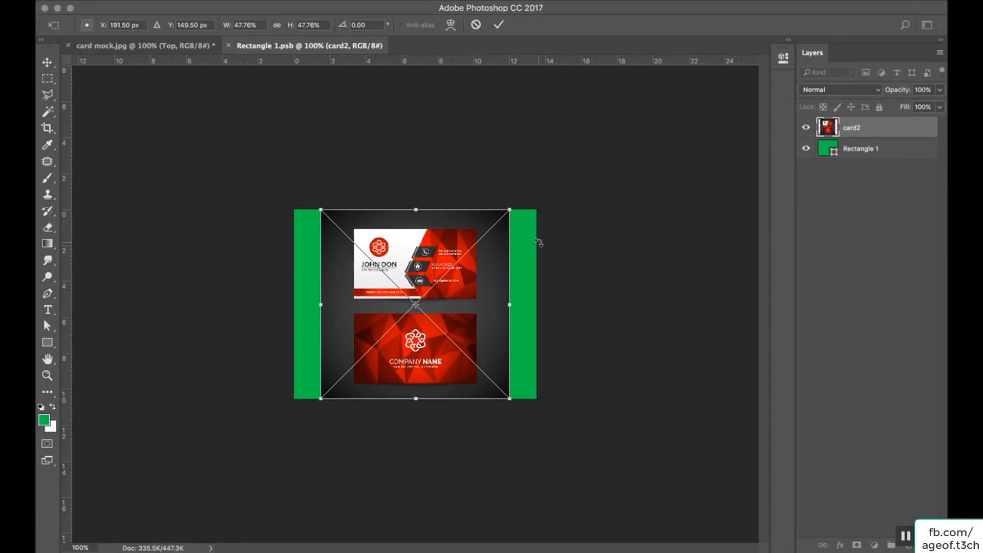
{"action": "key", "text": "Escape"}
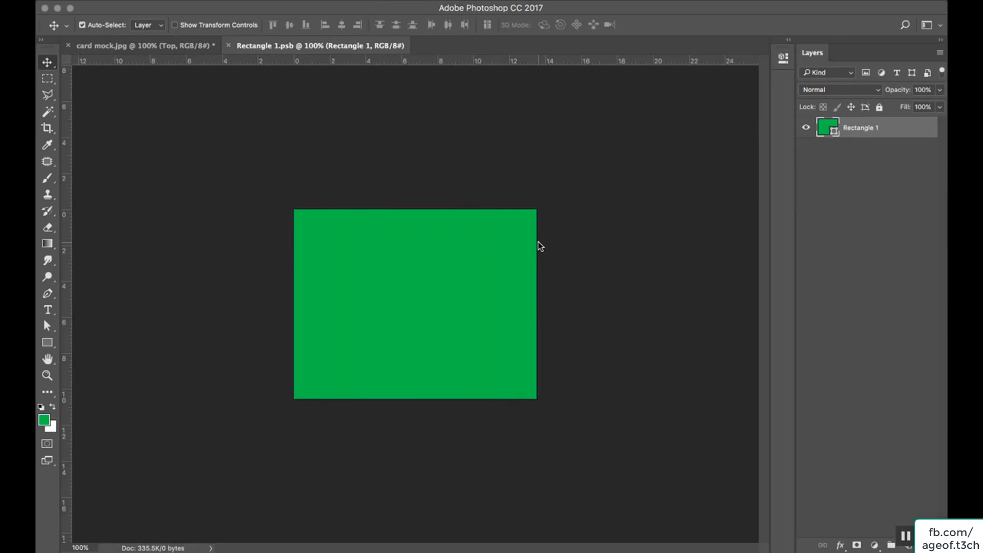
Open card2.jpg, copy its upper white-and-red card with a rectangular selection and paste it into Rectangle 1.psb
{"action": "key", "text": "super+o"}
{"action": "double_click", "coordinate": [407, 127]}
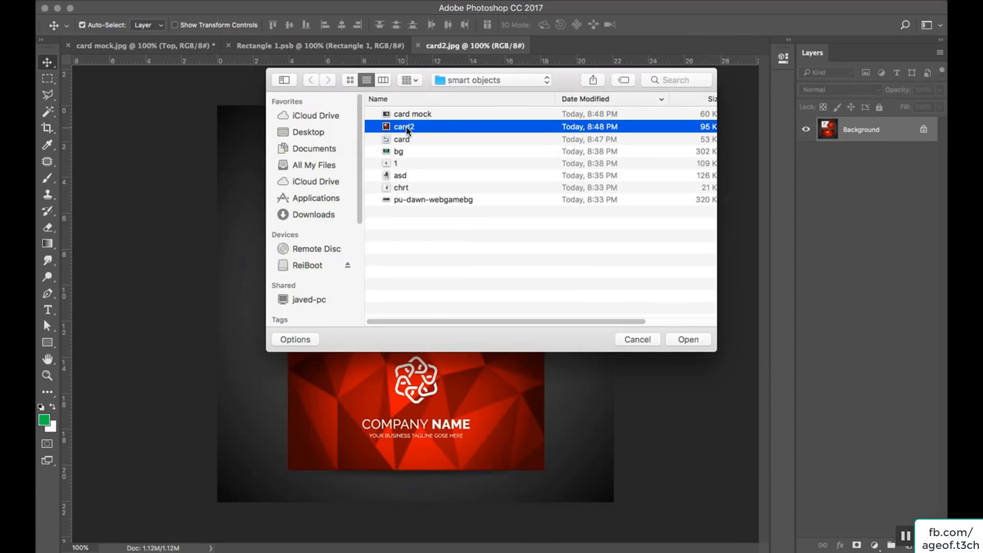
{"action": "key", "text": "m"}
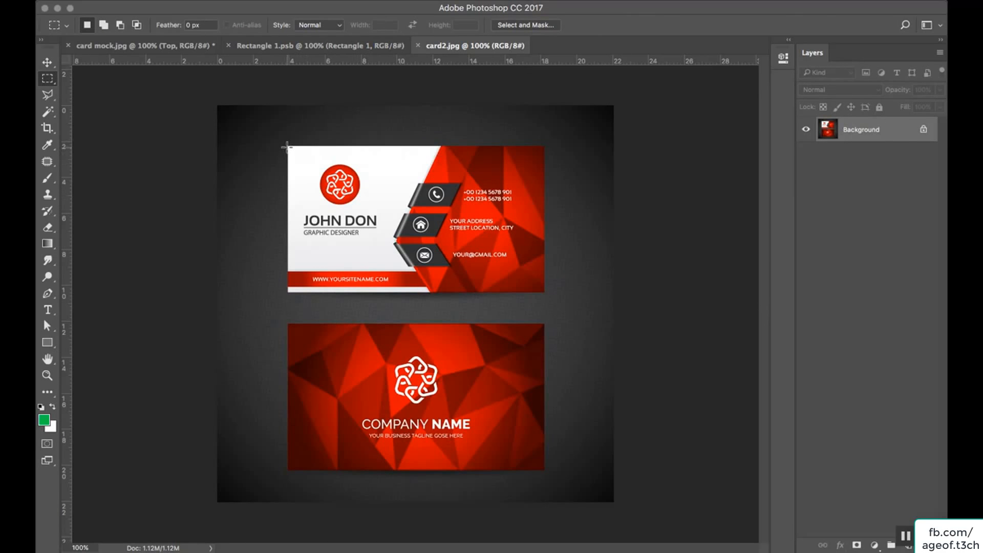
{"action": "left_click_drag", "start_coordinate": [288, 145], "coordinate": [544, 292]}
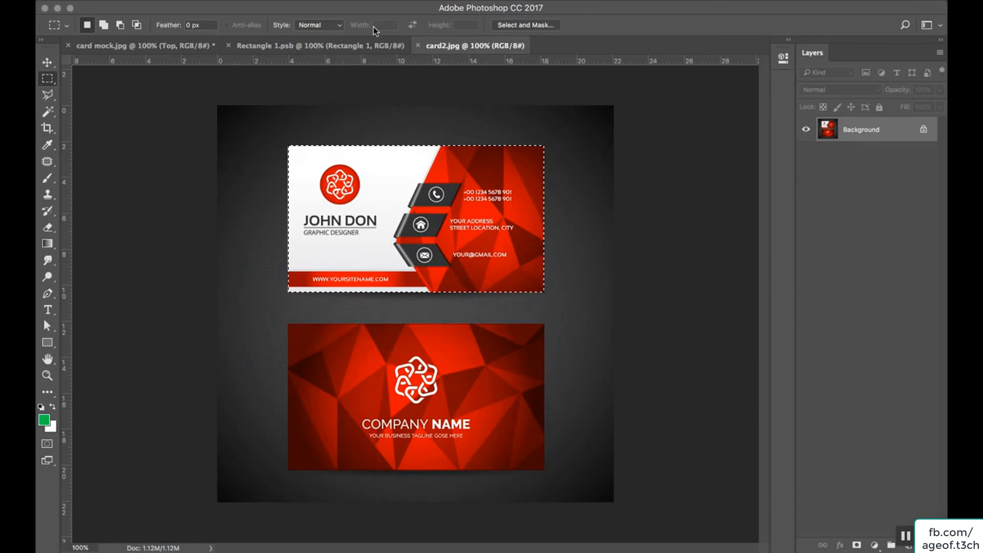
{"action": "left_click", "coordinate": [304, 46]}
{"action": "key", "text": "super+v"}
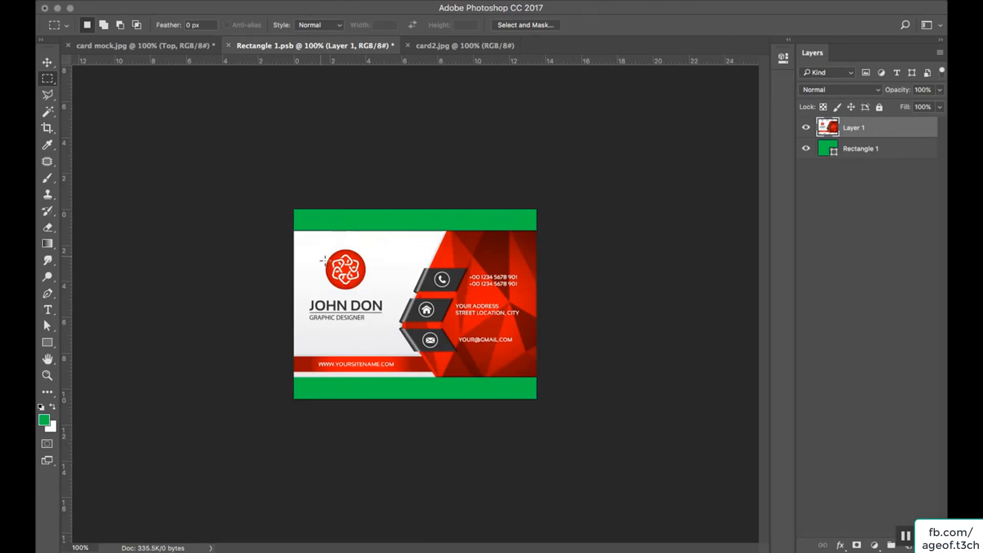
Scale the pasted card to about 111% width and 134% height so it covers the green rectangle
{"action": "left_click", "coordinate": [47, 62]}
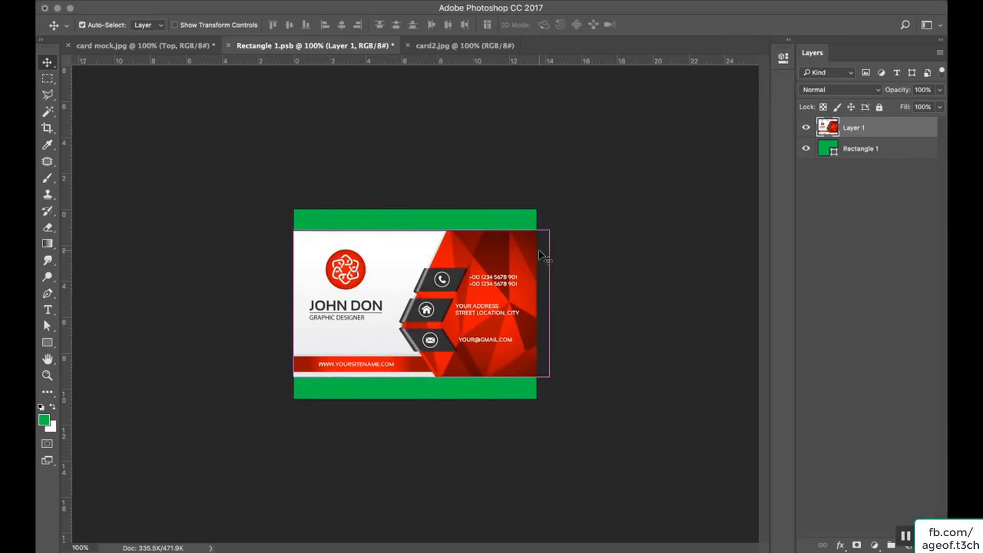
{"action": "key", "text": "super+t"}
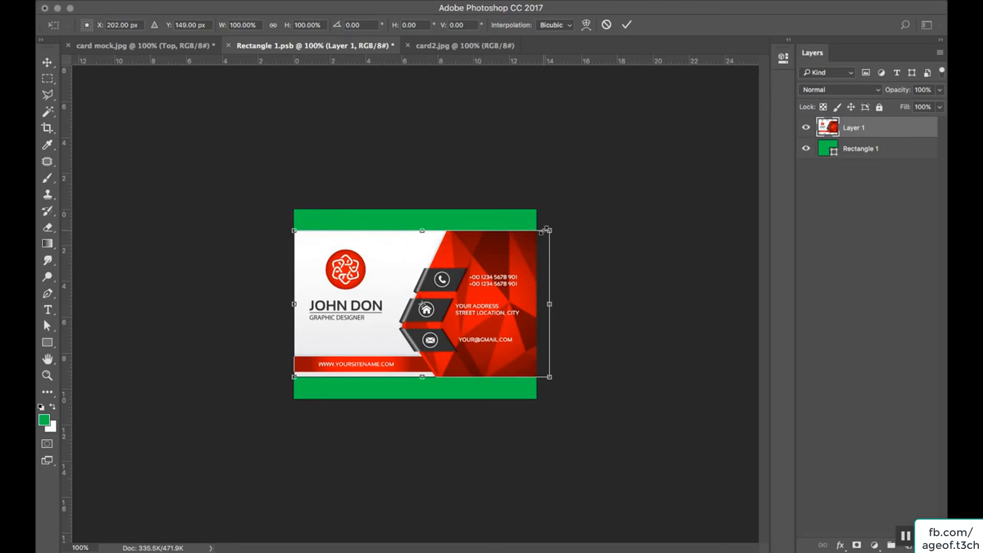
{"action": "left_click_drag", "start_coordinate": [549, 230], "coordinate": [565, 221]}
{"action": "left_click_drag", "start_coordinate": [422, 222], "coordinate": [424, 206]}
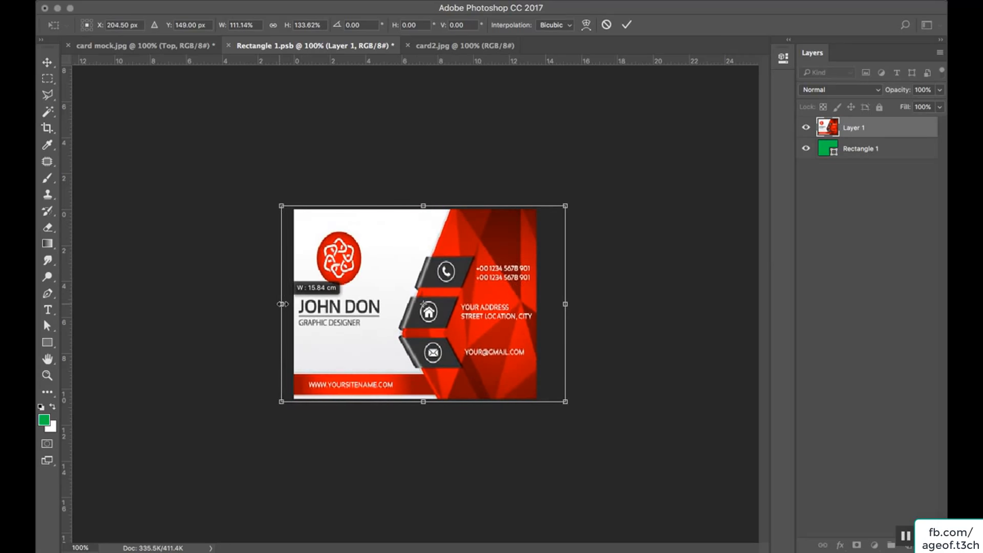
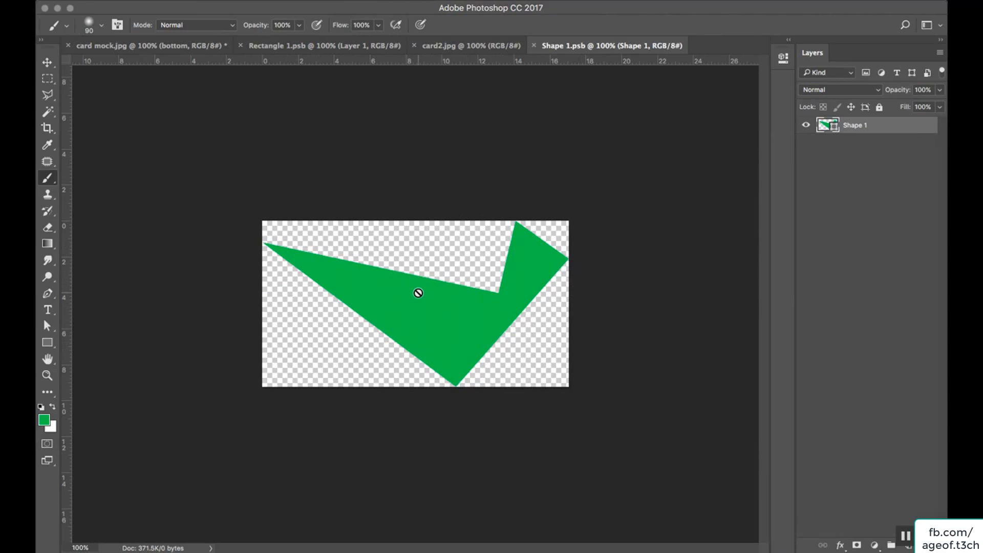
Shift the rectangular selection in card2.jpg onto the lower red company-name card and copy that area
{"action": "left_click", "coordinate": [481, 46]}
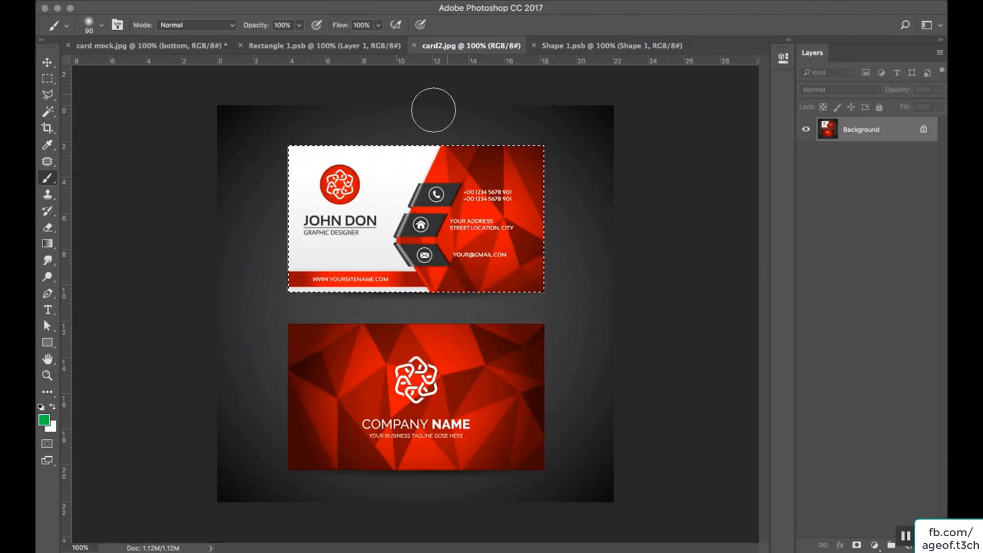
{"action": "left_click", "coordinate": [48, 80]}
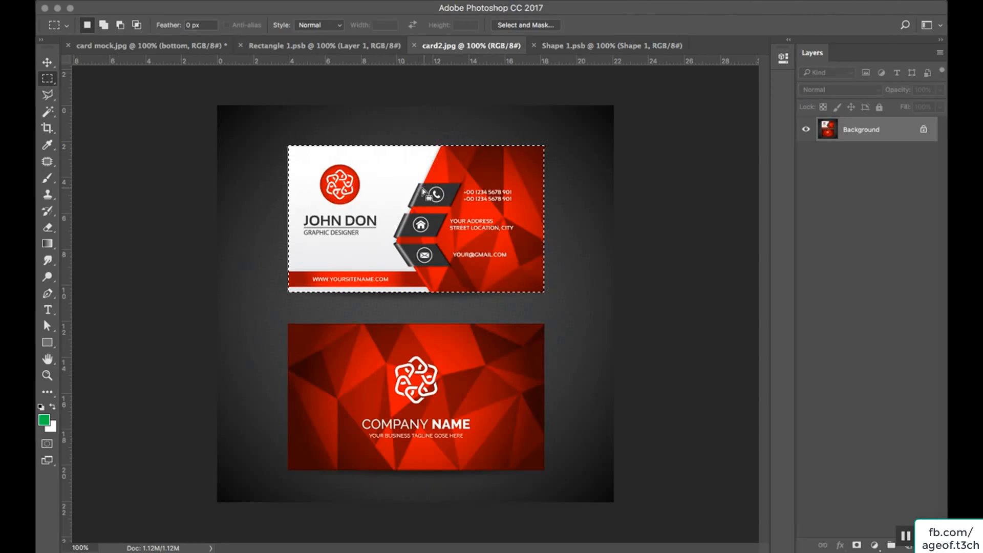
{"action": "left_click_drag", "start_coordinate": [419, 188], "coordinate": [423, 370]}
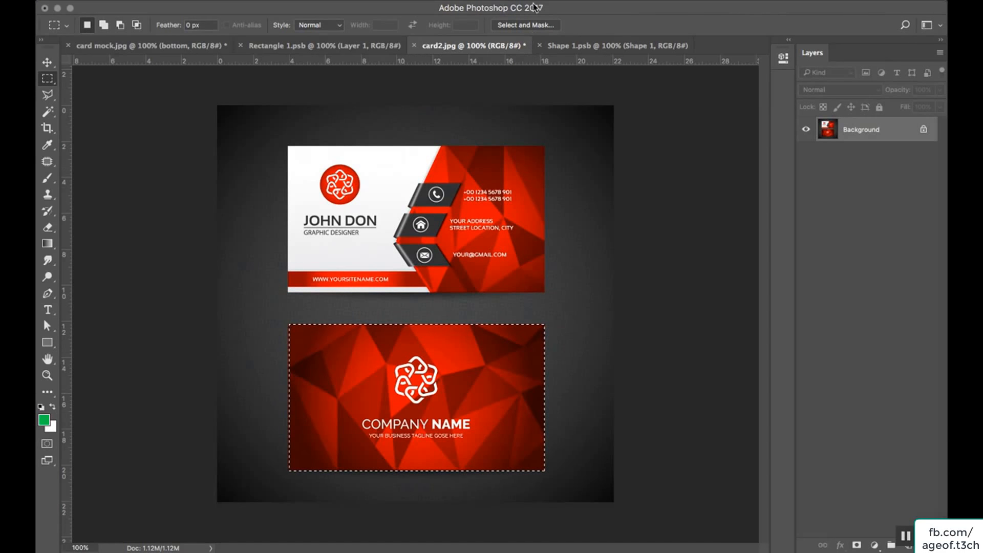
Close card2.jpg without saving and paste the copied red card into Shape 1.psb
{"action": "left_click", "coordinate": [415, 46]}
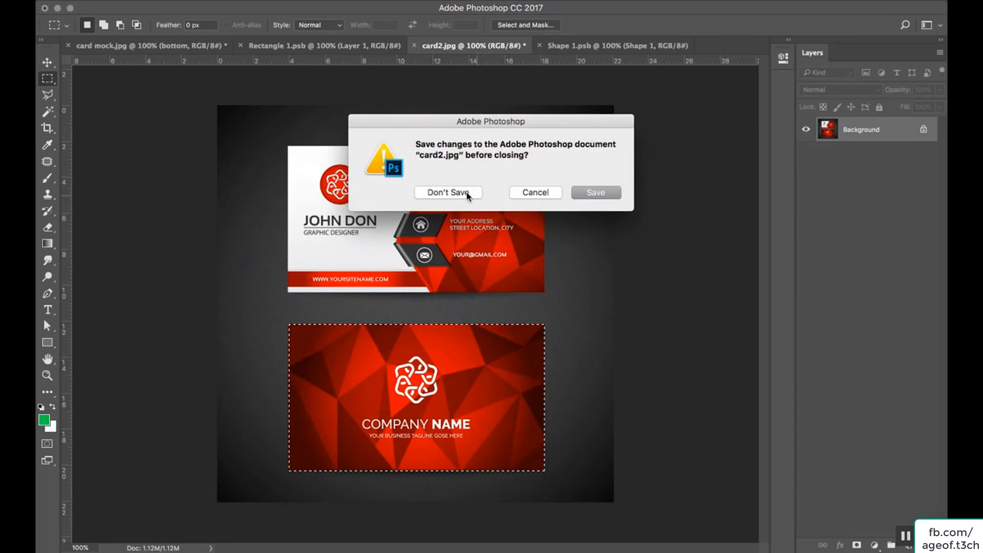
{"action": "left_click", "coordinate": [449, 193]}
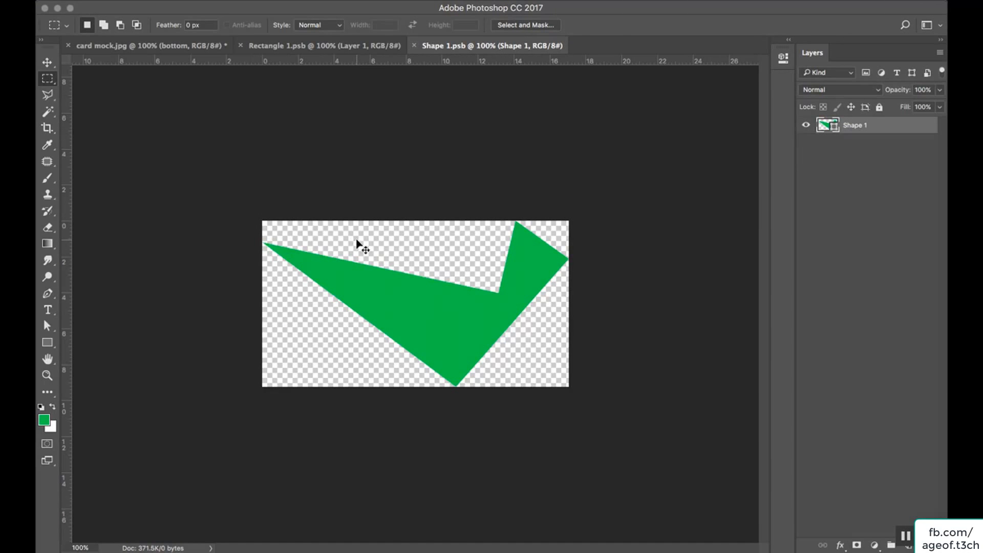
{"action": "key", "text": "ctrl+v"}
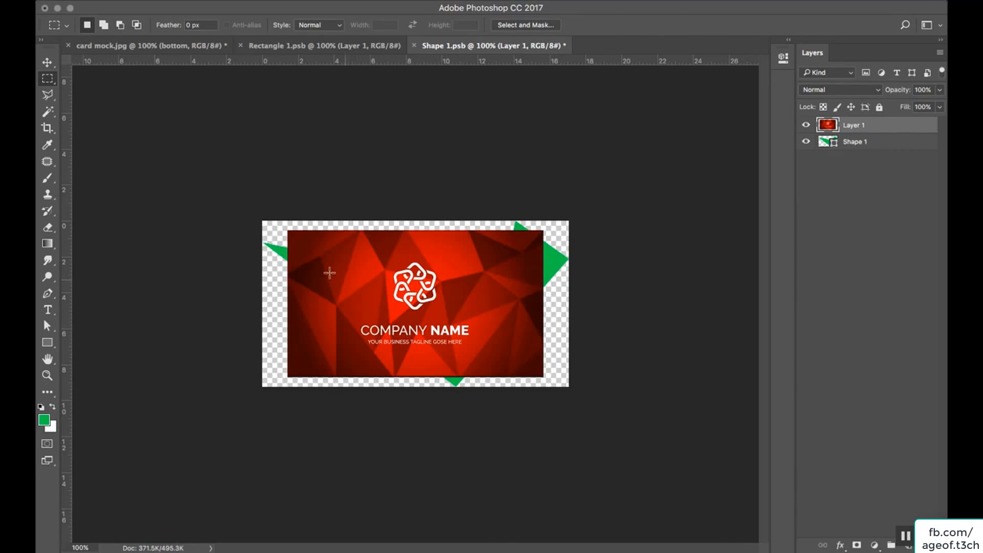
Rotate the pasted red card clockwise and place it over the green shape, aligned with the shape's long lower edge
{"action": "key", "text": "v"}
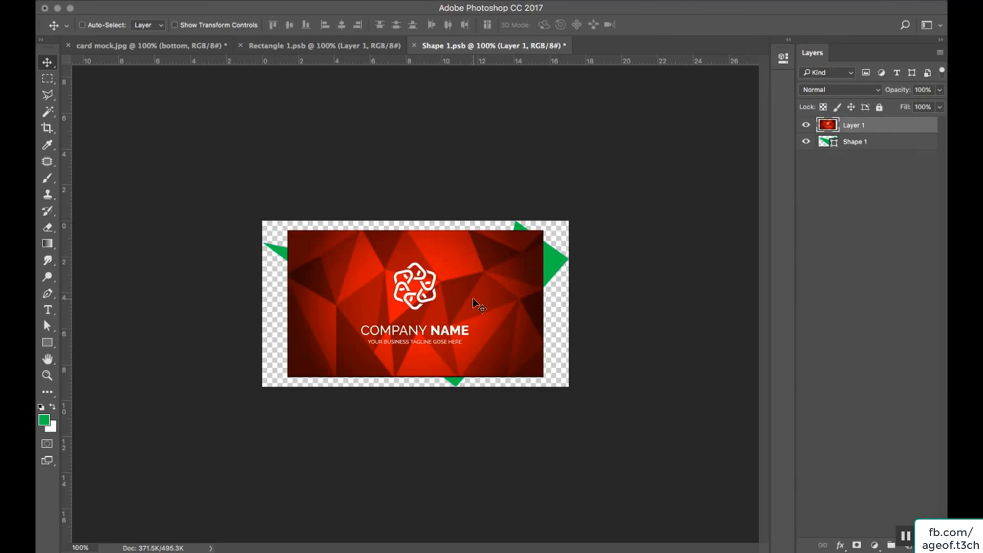
{"action": "key", "text": "ctrl+t"}
{"action": "left_click_drag", "start_coordinate": [560, 224], "coordinate": [539, 279]}
{"action": "key", "text": "Return"}
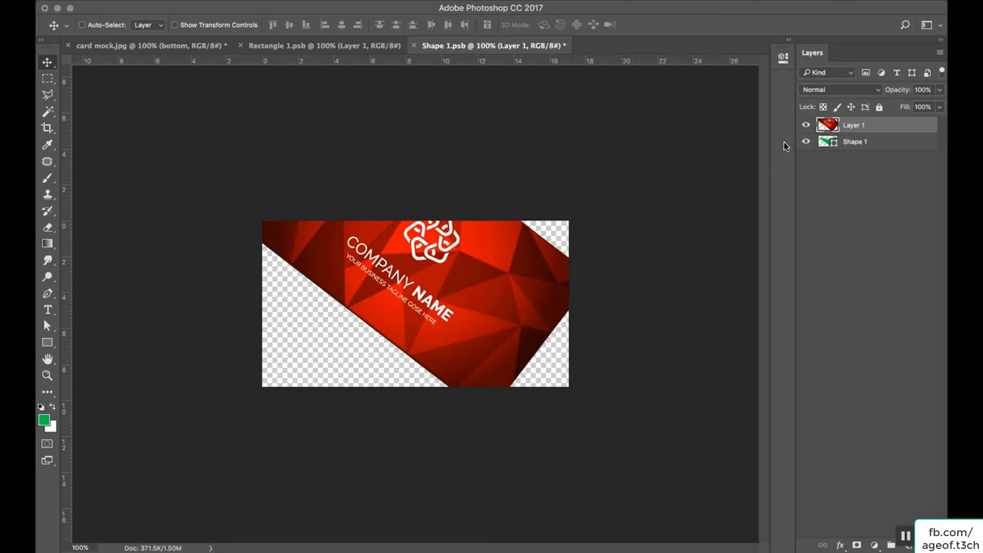
Lower the red card layer's opacity to 37% and shift the artwork so the company name sits over the green shape
{"action": "left_click", "coordinate": [940, 90]}
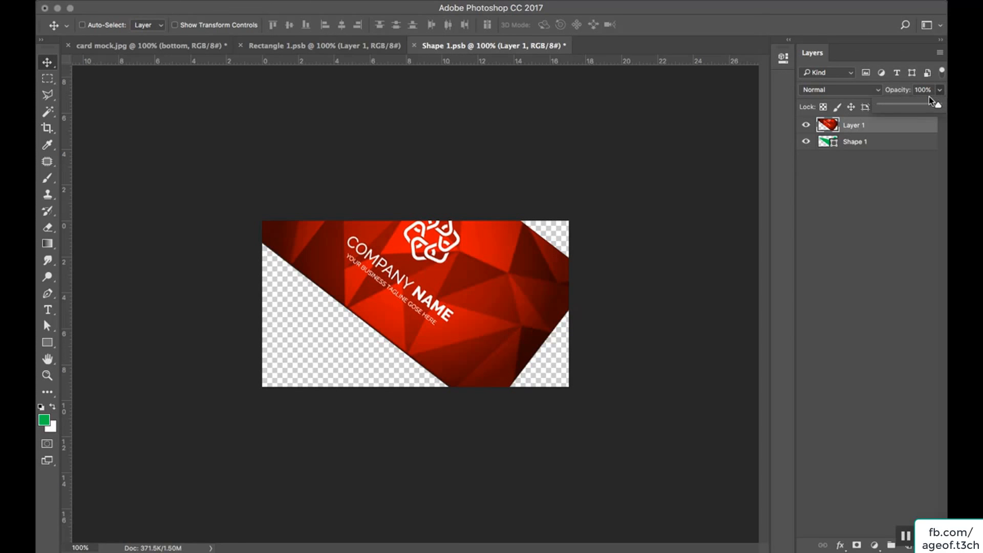
{"action": "left_click_drag", "start_coordinate": [932, 101], "coordinate": [902, 105]}
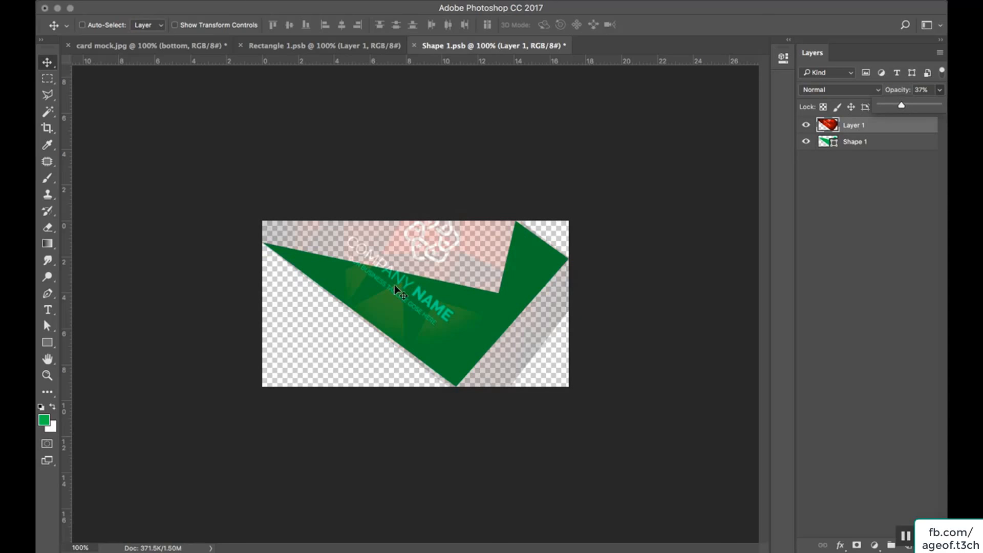
{"action": "left_click", "coordinate": [867, 129]}
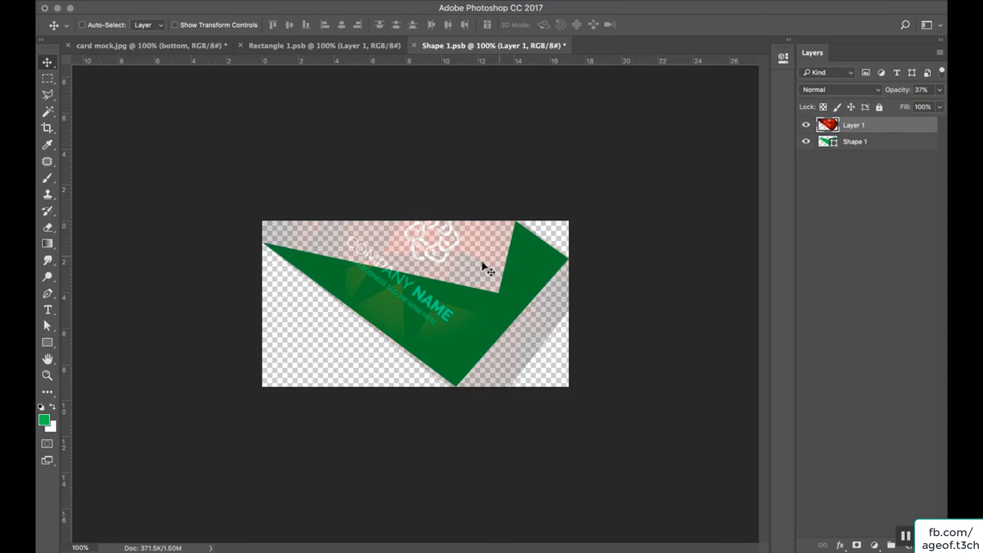
{"action": "left_click_drag", "start_coordinate": [420, 287], "coordinate": [437, 304]}
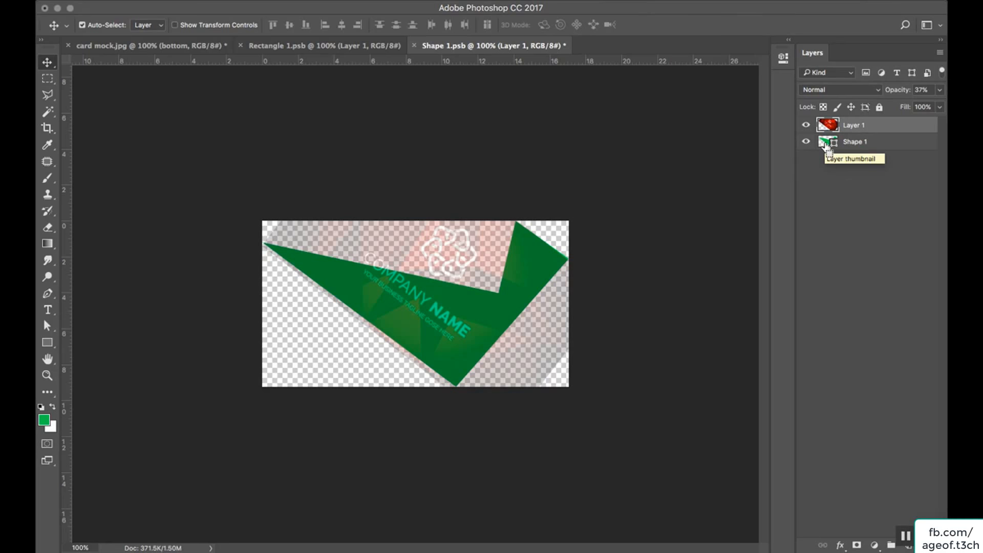
Load the green shape's outline as a selection and cut away the red card artwork outside it
{"action": "left_click", "coordinate": [825, 144], "text": "super"}
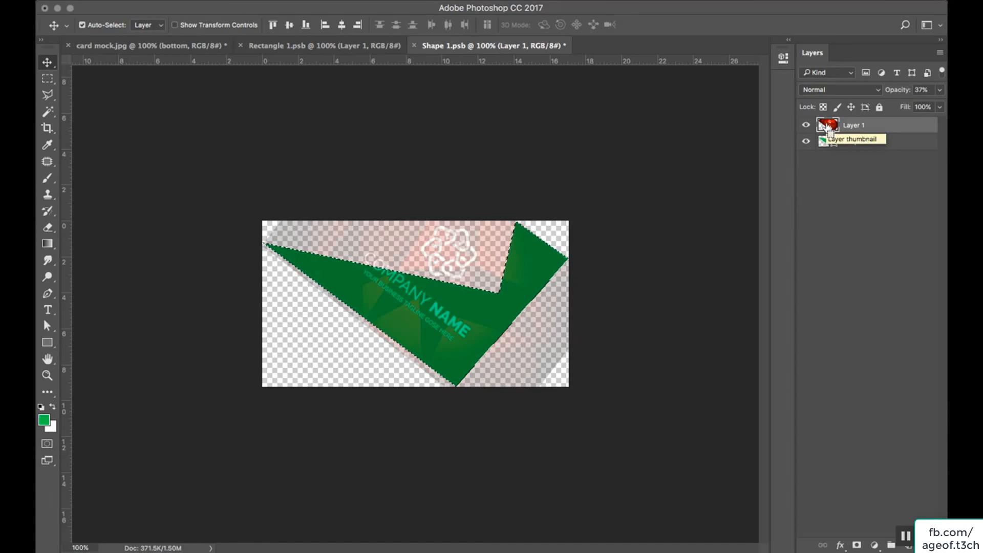
{"action": "left_click", "coordinate": [827, 127], "text": "super"}
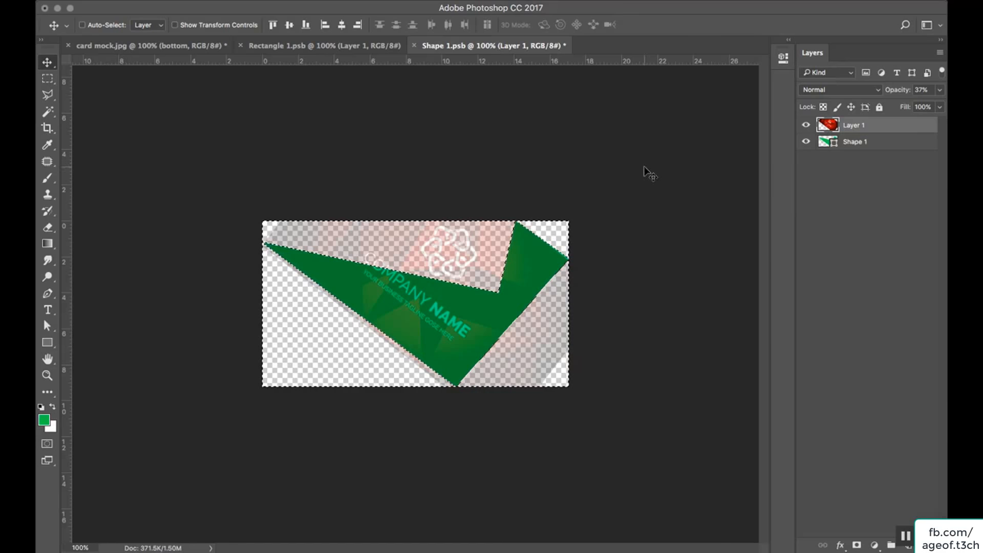
{"action": "key", "text": "super"}
{"action": "key", "text": "super+x"}
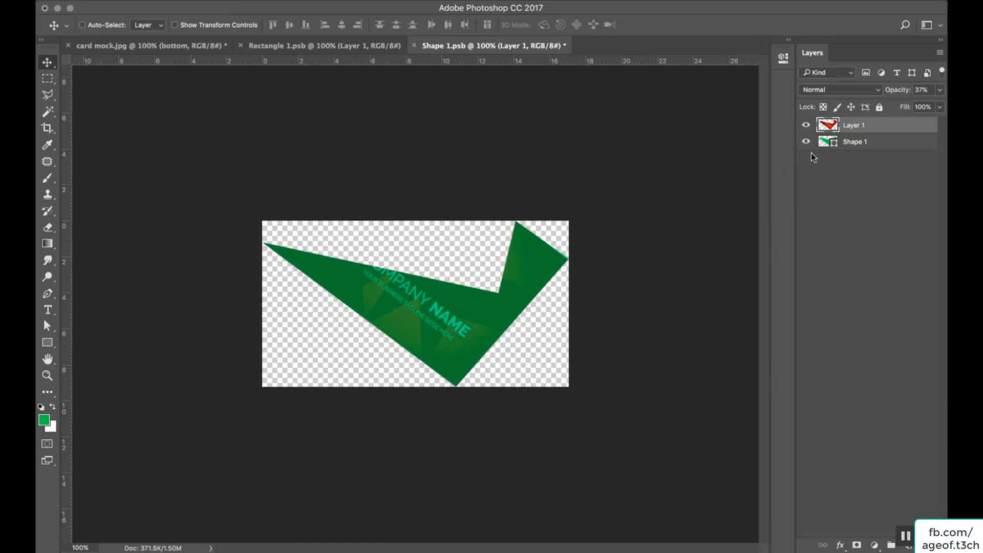
Set the red card layer's opacity to 100% and save Shape 1.psb to update the mockup in card mock.jpg
{"action": "left_click", "coordinate": [939, 90]}
{"action": "left_click_drag", "start_coordinate": [903, 105], "coordinate": [940, 105]}
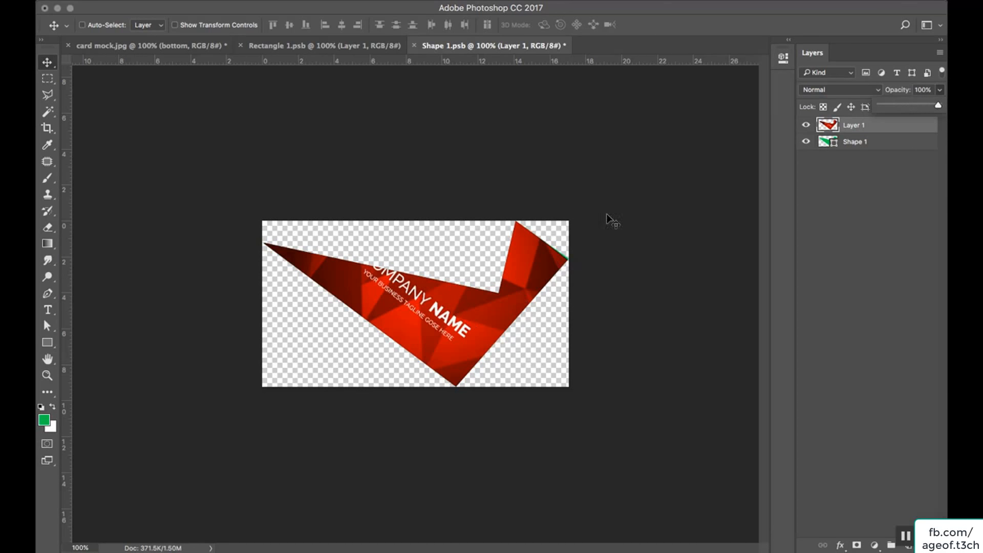
{"action": "key", "text": "super+s"}
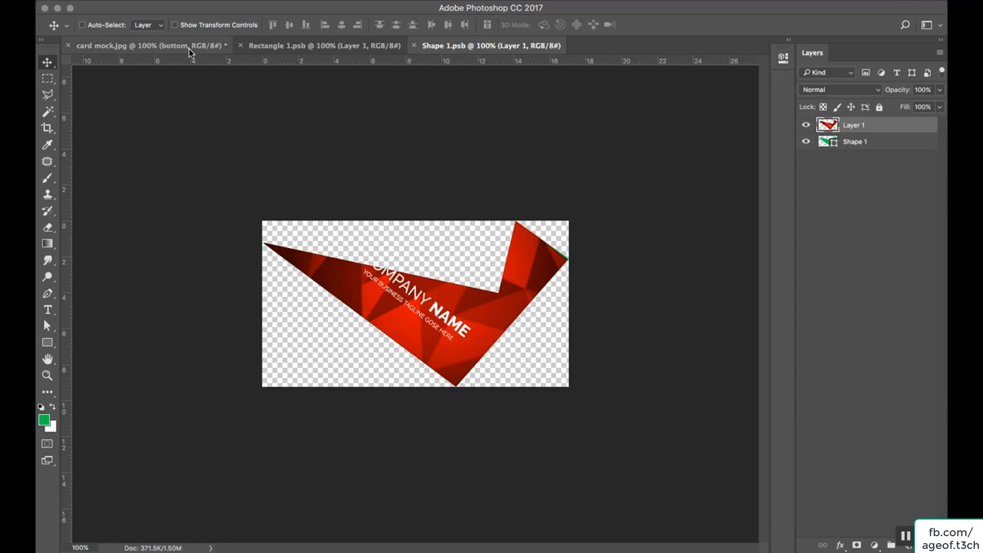
{"action": "left_click", "coordinate": [187, 49]}
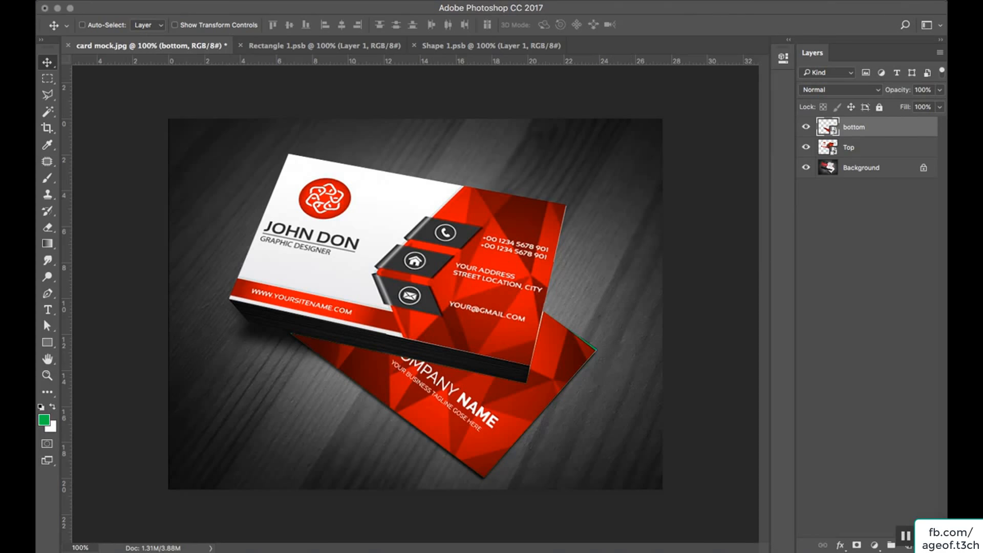
{"action": "mouse_move", "coordinate": [513, 551]}
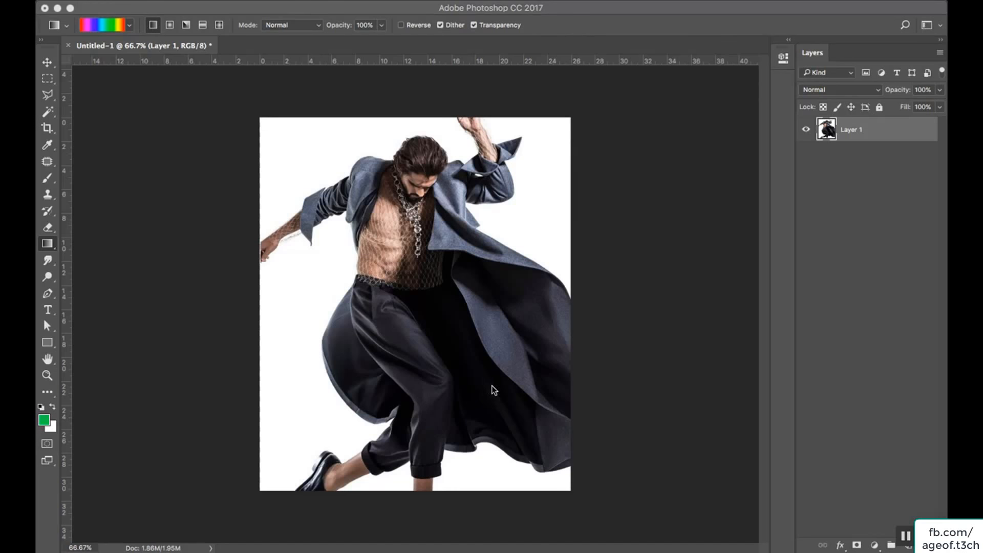
{"action": "left_click", "coordinate": [878, 94]}
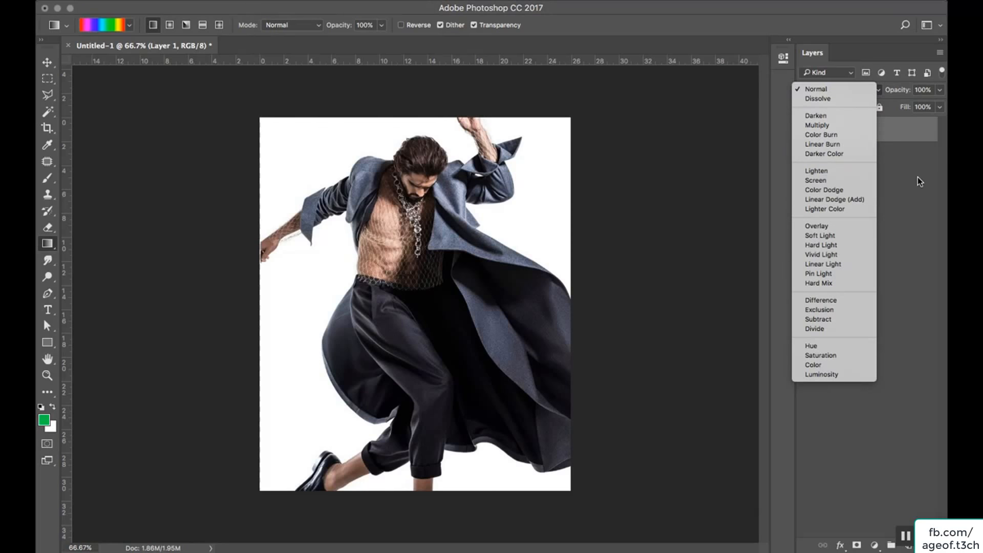
{"action": "left_click", "coordinate": [918, 177]}
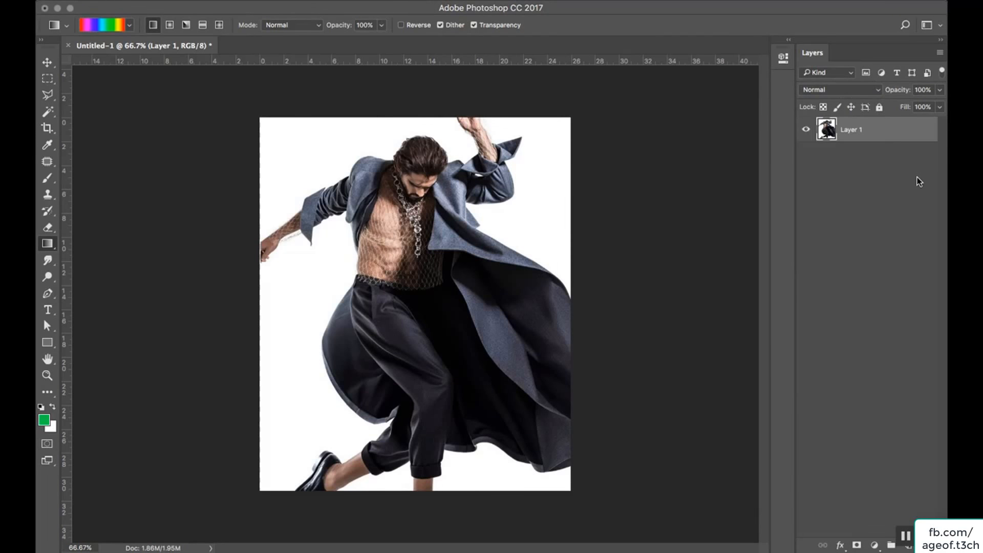
{"action": "left_click", "coordinate": [870, 94]}
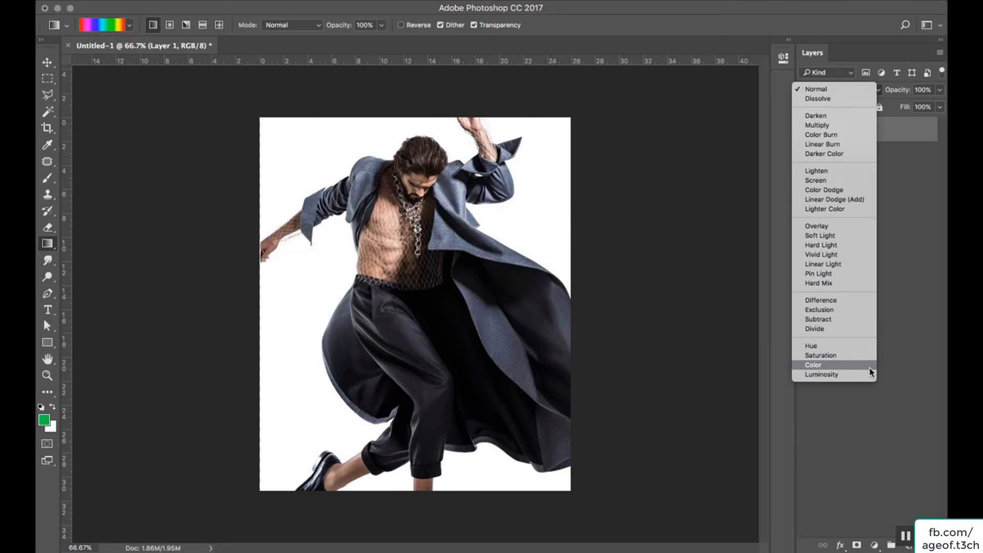
{"action": "left_click", "coordinate": [907, 247]}
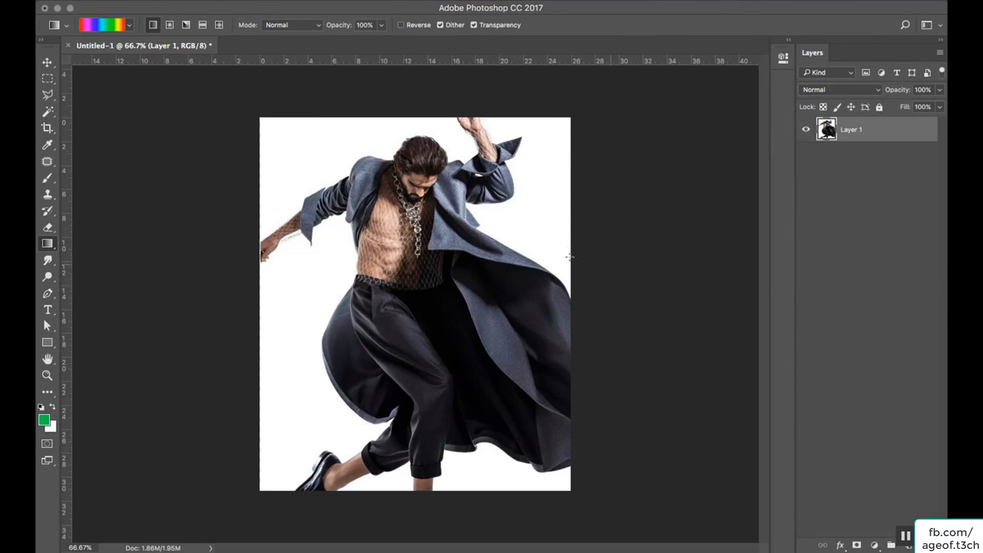
Add a new layer above the man's photo and fill it with a rainbow linear gradient running vertically from red down to yellow
{"action": "left_click", "coordinate": [47, 63]}
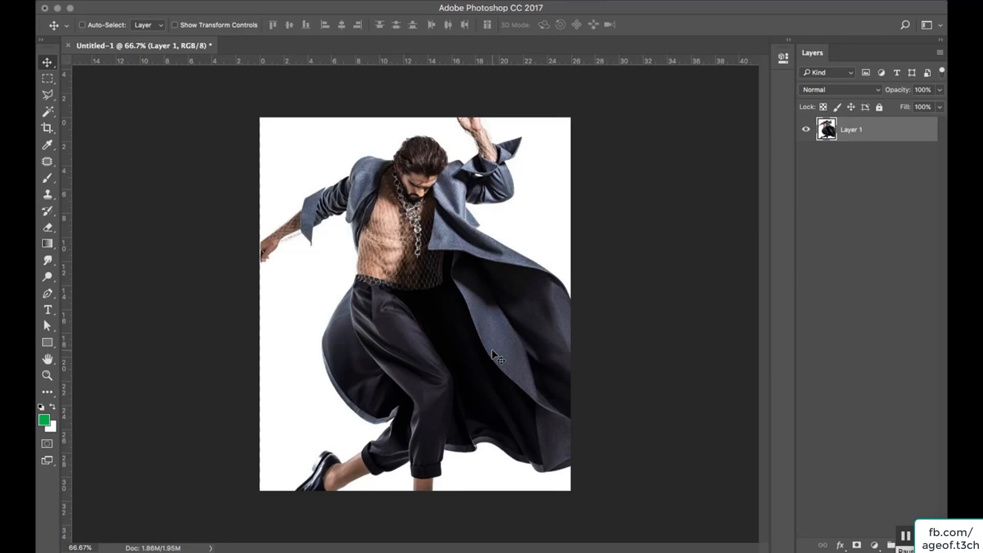
{"action": "key", "text": "super+shift+n"}
{"action": "key", "text": "Return"}
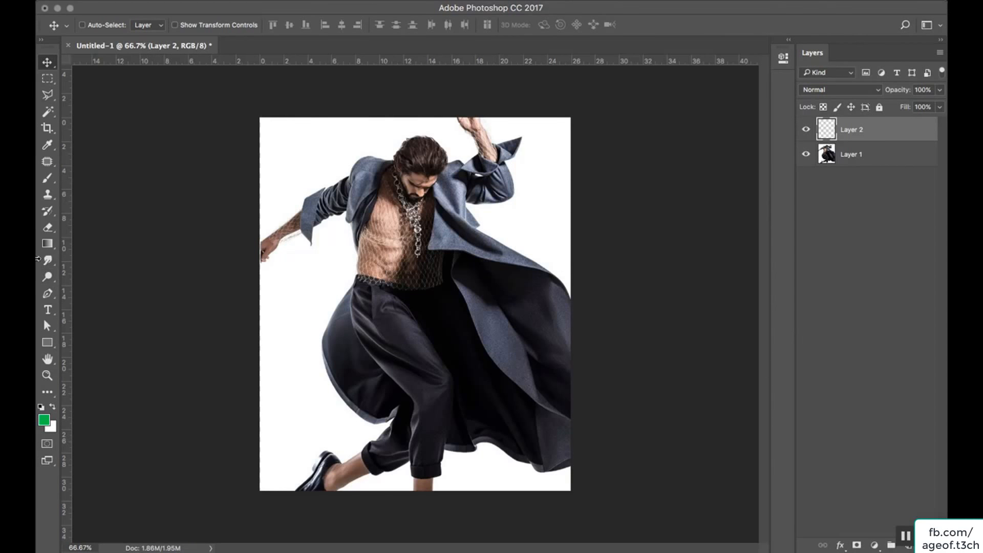
{"action": "left_click", "coordinate": [47, 244]}
{"action": "left_click_drag", "start_coordinate": [411, 116], "coordinate": [410, 542]}
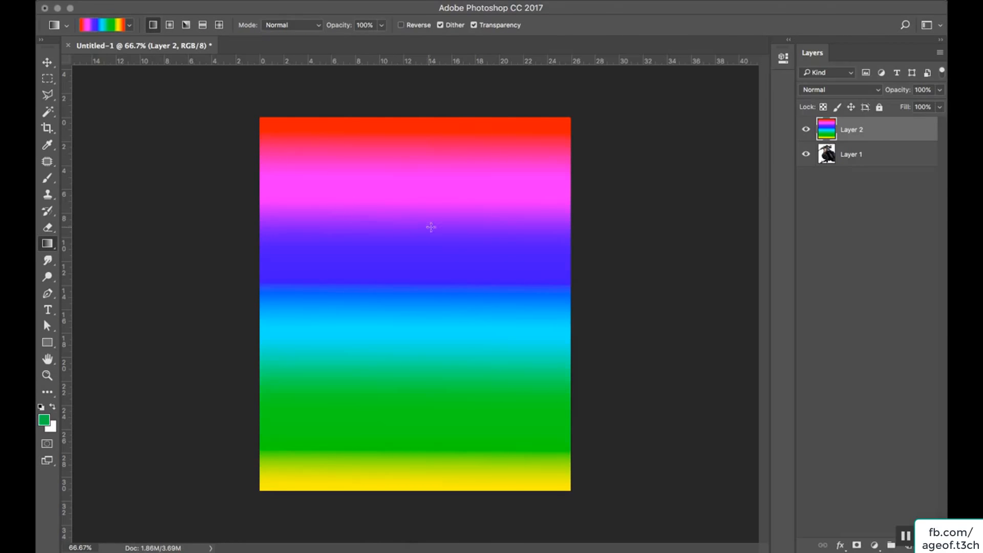
Try the Darken, Color Burn and Darker Color blend modes in turn on the rainbow gradient layer
{"action": "left_click", "coordinate": [850, 90]}
{"action": "left_click", "coordinate": [840, 88]}
{"action": "left_click", "coordinate": [850, 90]}
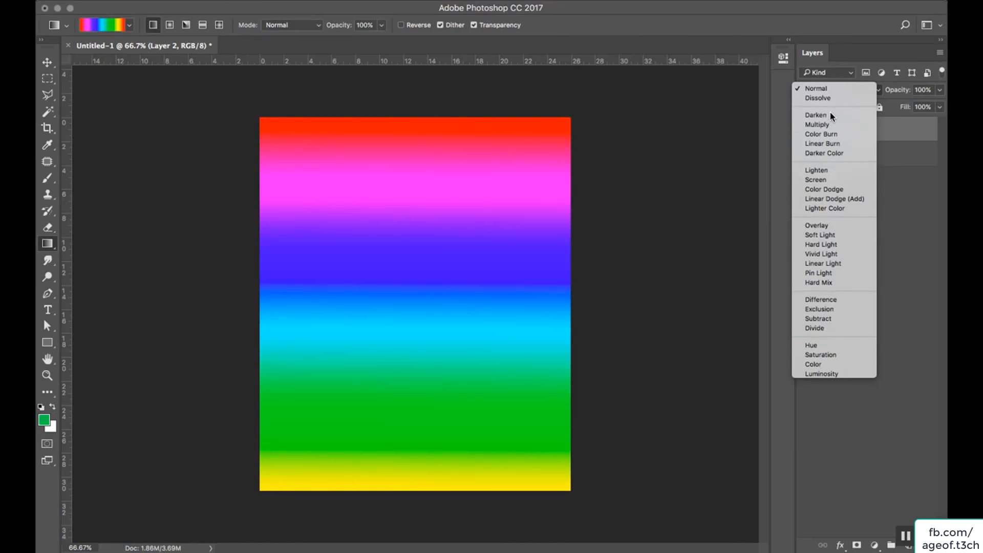
{"action": "left_click", "coordinate": [832, 117]}
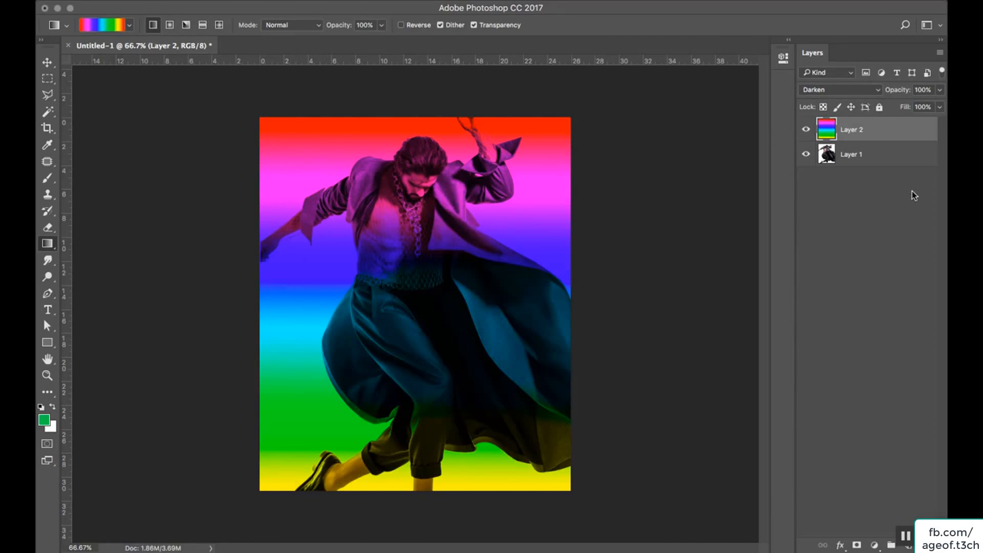
{"action": "left_click", "coordinate": [847, 91]}
{"action": "left_click", "coordinate": [846, 105]}
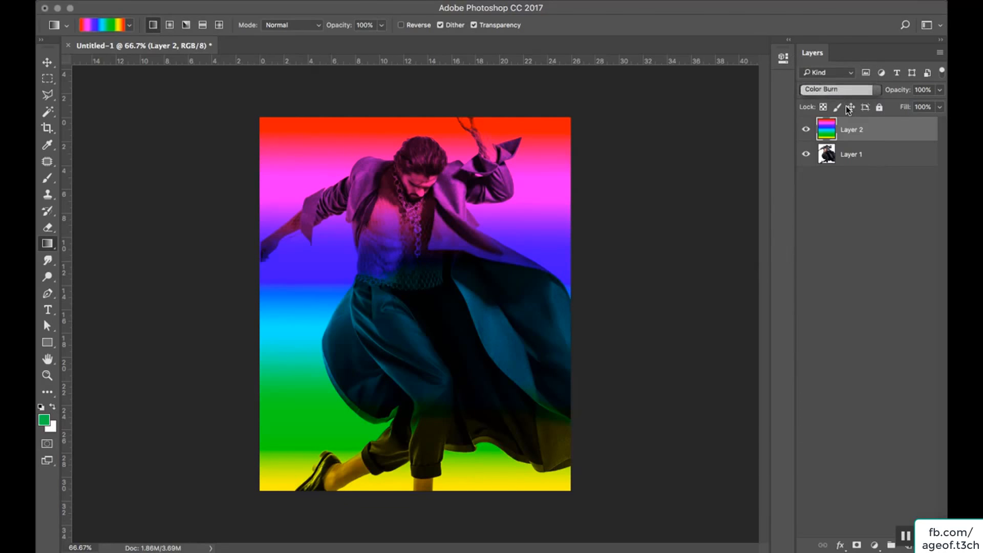
{"action": "left_click", "coordinate": [850, 89]}
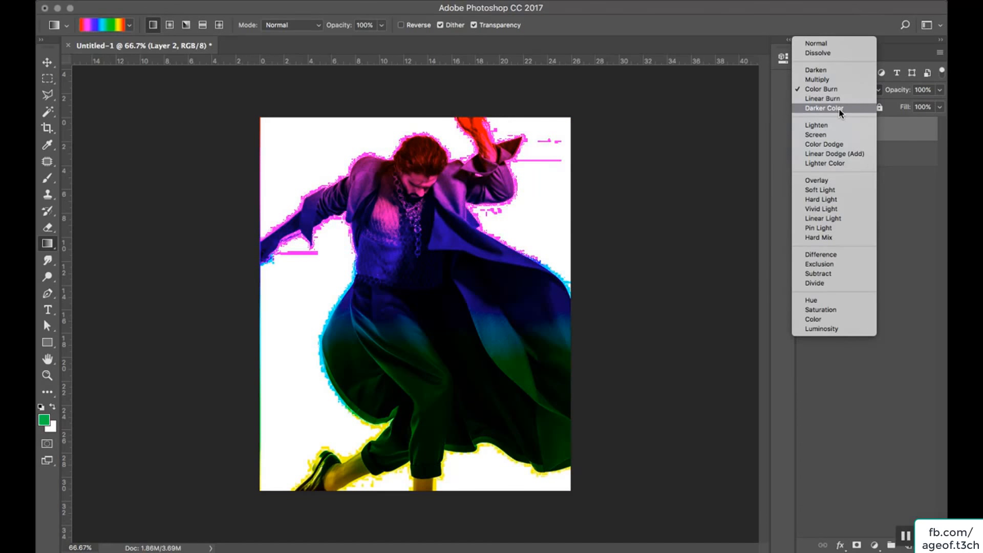
{"action": "left_click", "coordinate": [839, 109]}
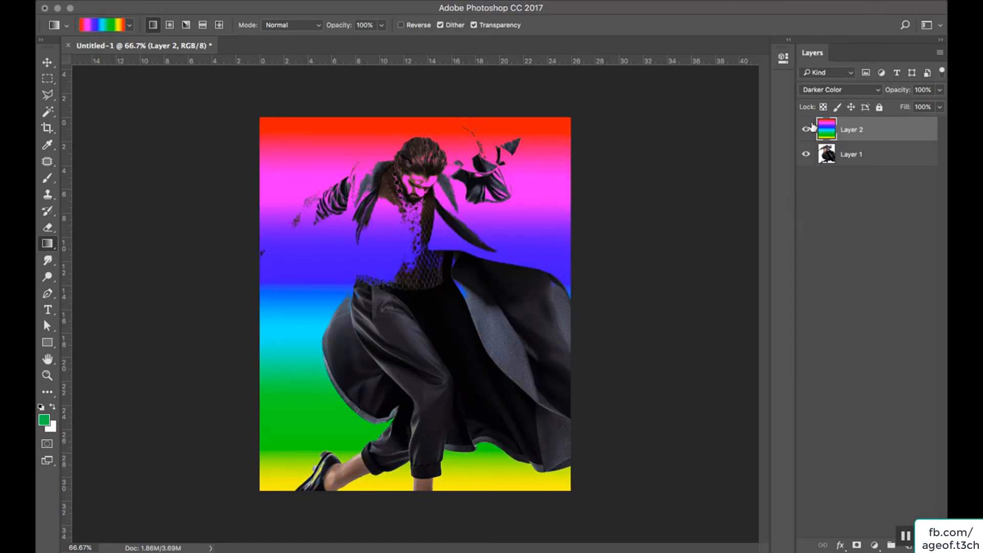
Try the Lighten, Screen and Lighter Color blend modes in turn on the rainbow gradient layer
{"action": "left_click", "coordinate": [847, 93]}
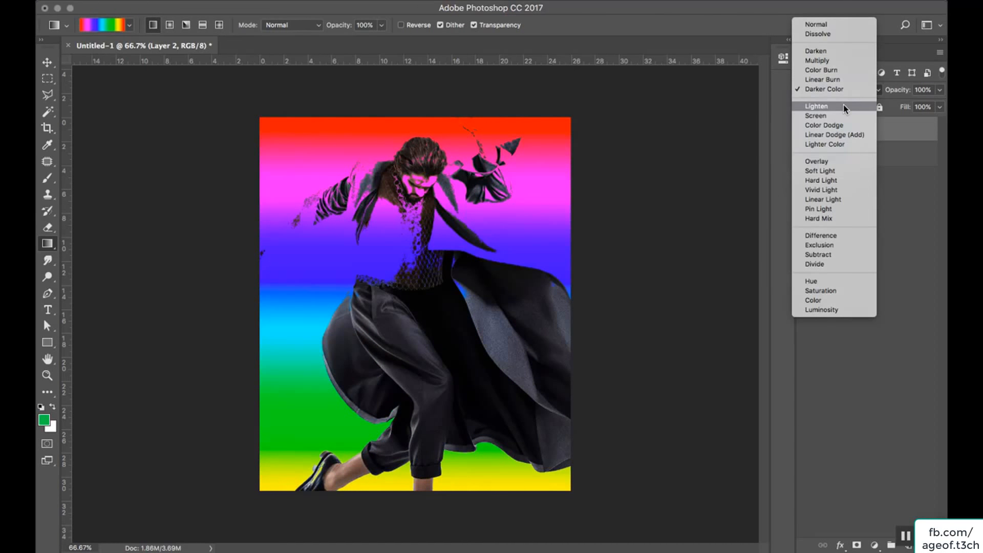
{"action": "left_click", "coordinate": [844, 107]}
{"action": "left_click", "coordinate": [849, 88]}
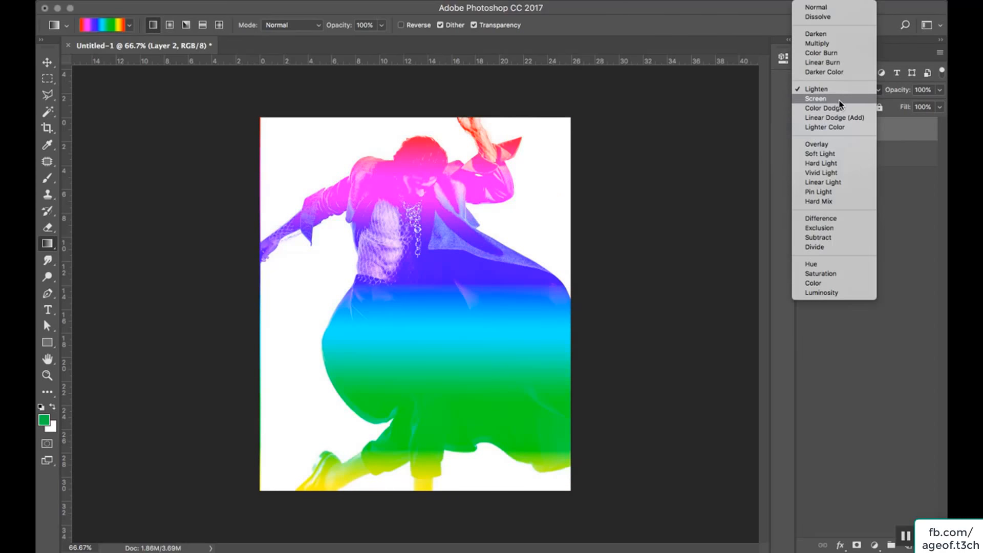
{"action": "left_click", "coordinate": [840, 100]}
{"action": "left_click", "coordinate": [840, 90]}
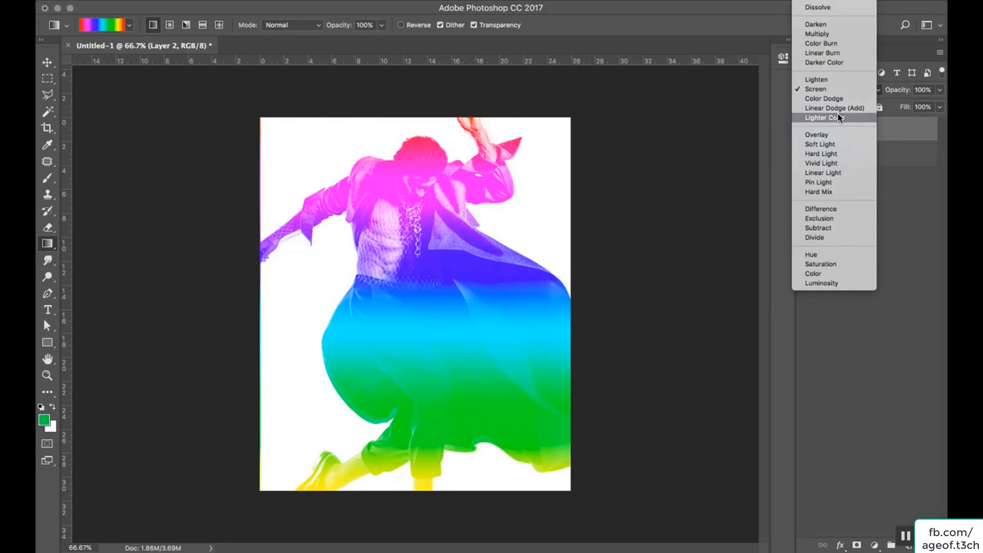
{"action": "left_click", "coordinate": [838, 115]}
Blend the rainbow gradient layer with the photo using Overlay and, for comparison, Soft Light
{"action": "left_click", "coordinate": [840, 91]}
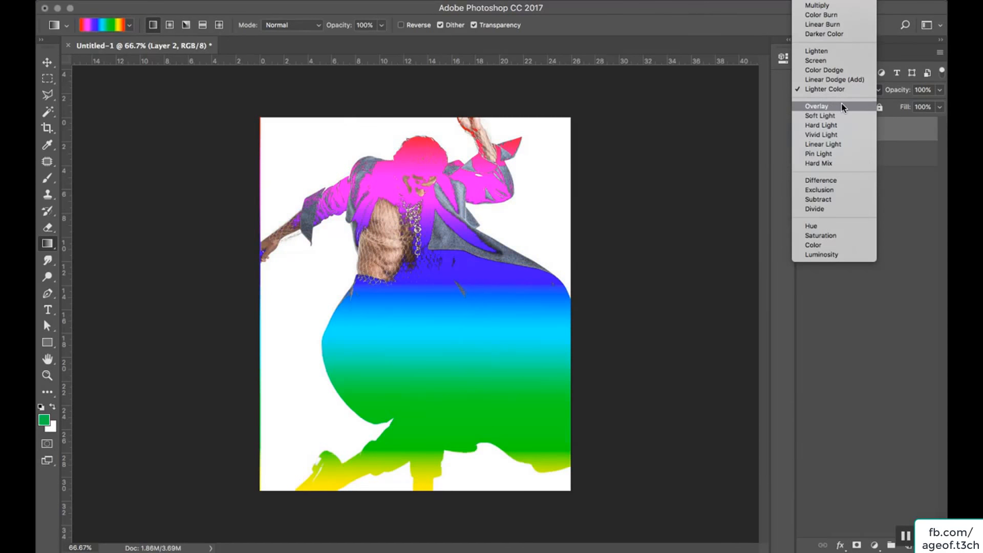
{"action": "left_click", "coordinate": [819, 107]}
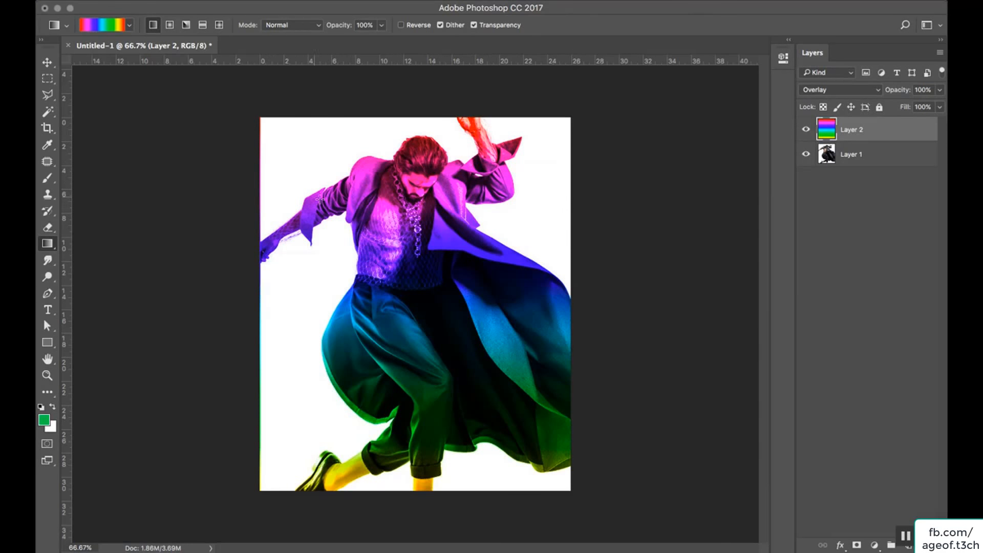
{"action": "left_click", "coordinate": [859, 87]}
{"action": "left_click", "coordinate": [852, 99]}
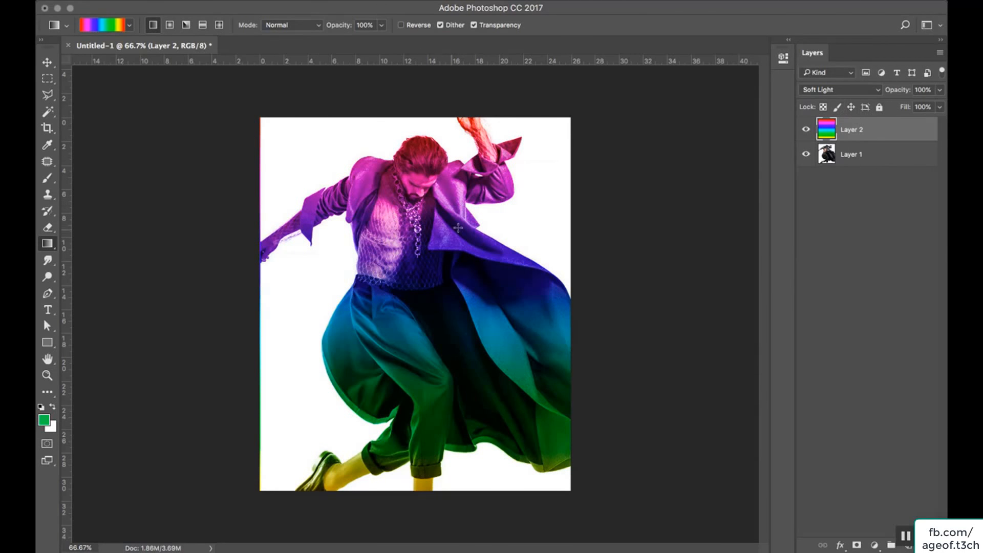
Try the Pin Light and Vivid Light blend modes in turn on the rainbow gradient layer
{"action": "left_click", "coordinate": [877, 90]}
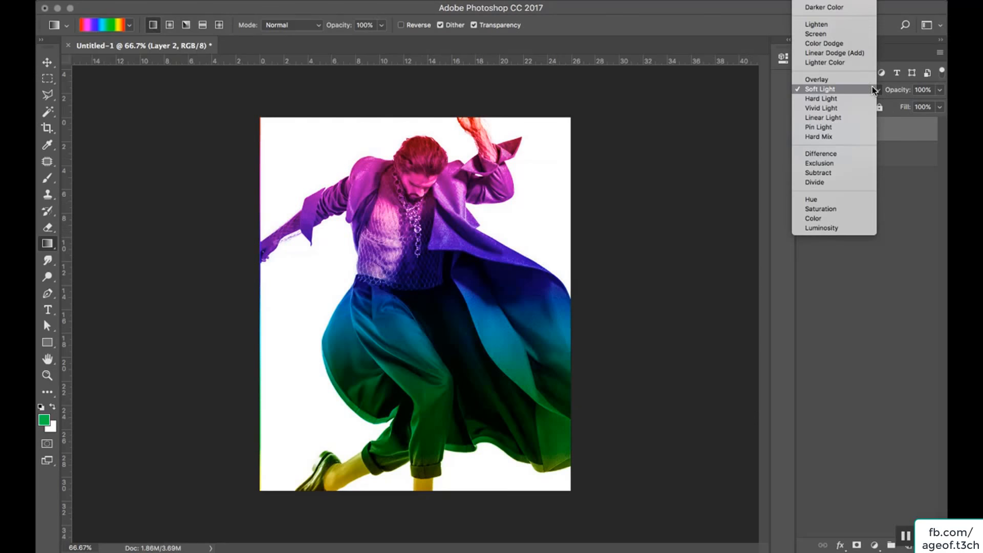
{"action": "left_click", "coordinate": [853, 127]}
{"action": "left_click", "coordinate": [846, 88]}
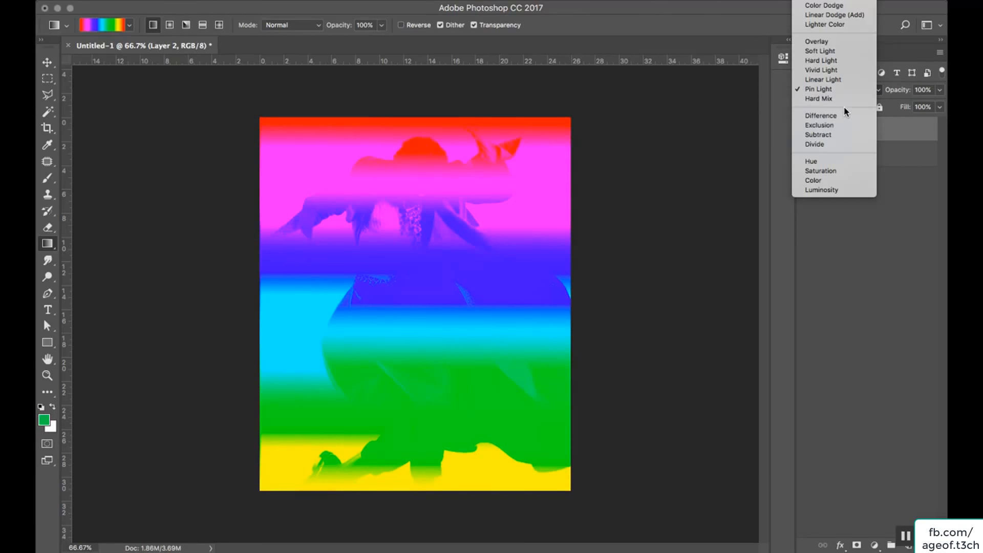
{"action": "left_click", "coordinate": [834, 72]}
{"action": "left_click", "coordinate": [853, 90]}
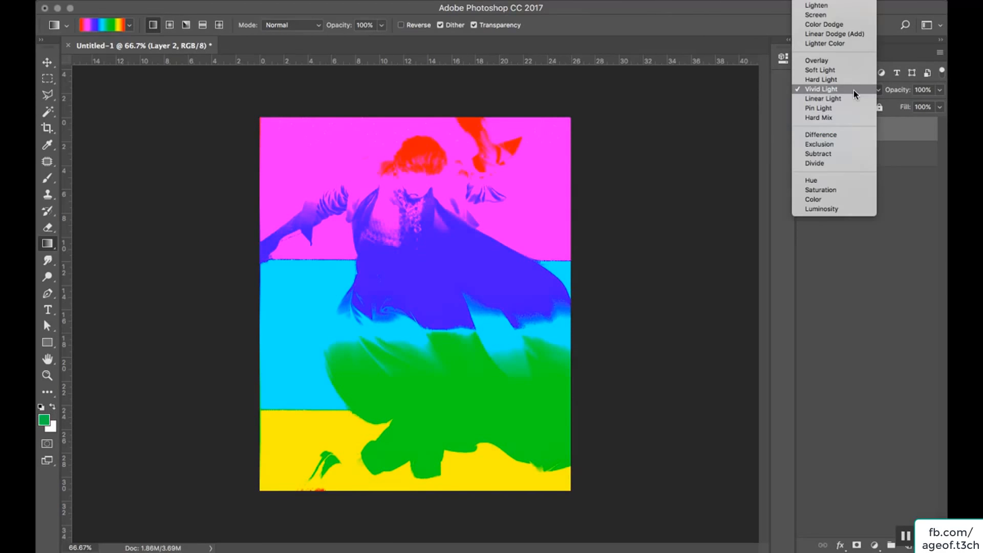
{"action": "left_click", "coordinate": [844, 135]}
Try the Difference and Subtract blend modes in turn on the rainbow gradient layer
{"action": "left_click", "coordinate": [835, 90]}
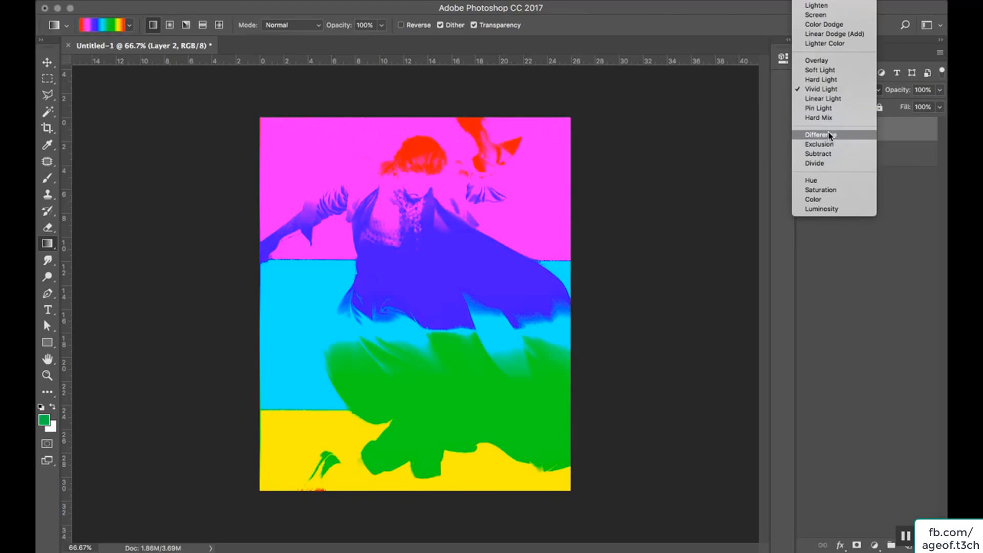
{"action": "left_click", "coordinate": [830, 136]}
{"action": "left_click", "coordinate": [829, 89]}
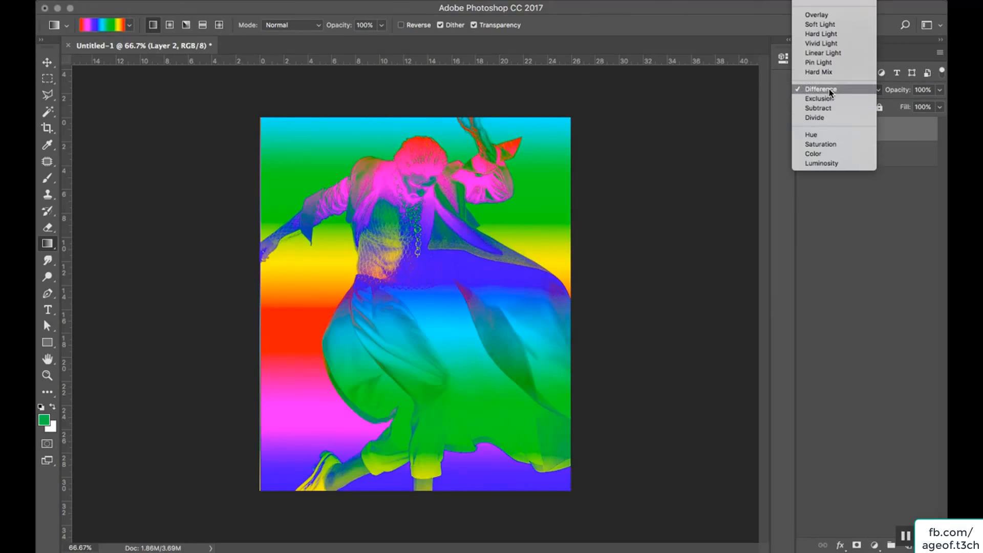
{"action": "left_click", "coordinate": [821, 108]}
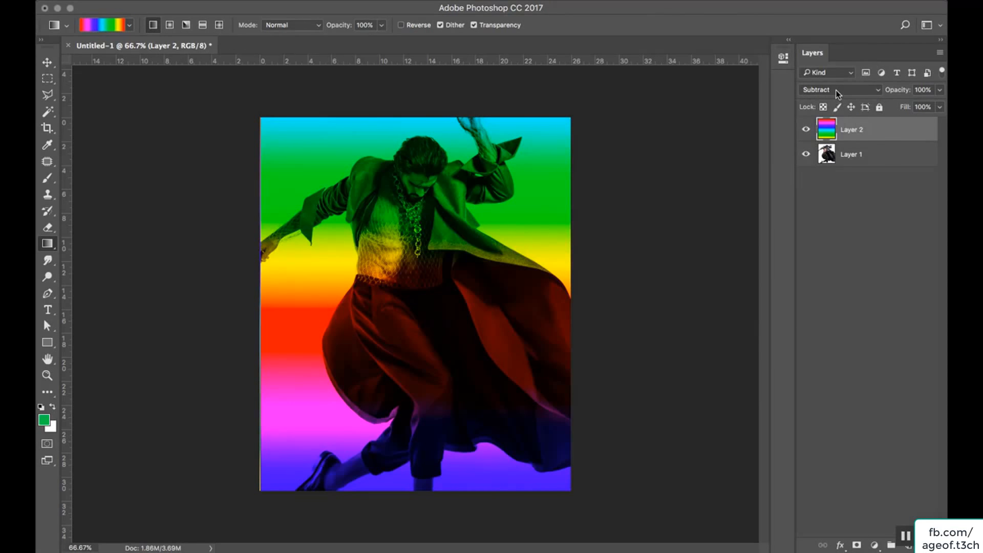
Set the rainbow gradient layer's blend mode to Hue
{"action": "left_click", "coordinate": [837, 92]}
{"action": "left_click", "coordinate": [831, 113]}
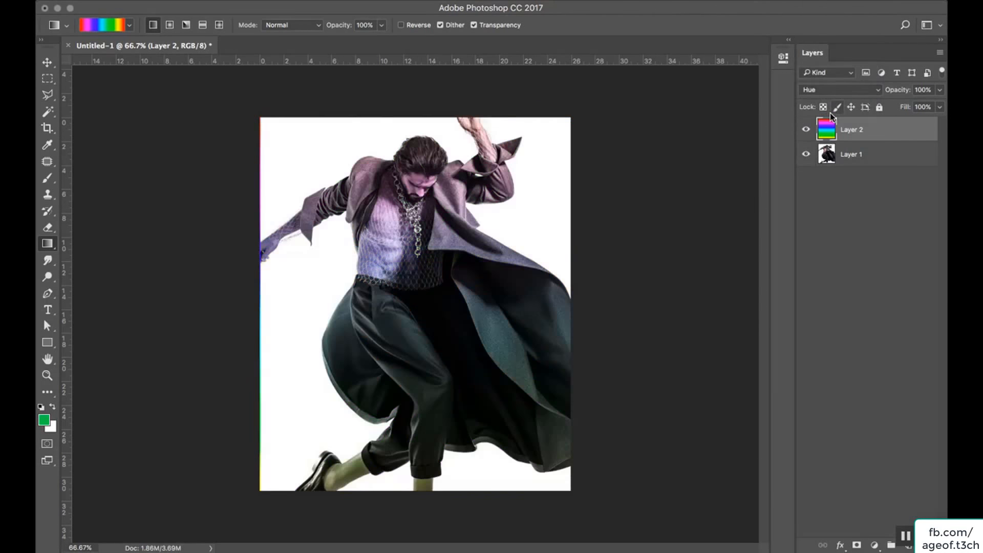
{"action": "left_click", "coordinate": [859, 91]}
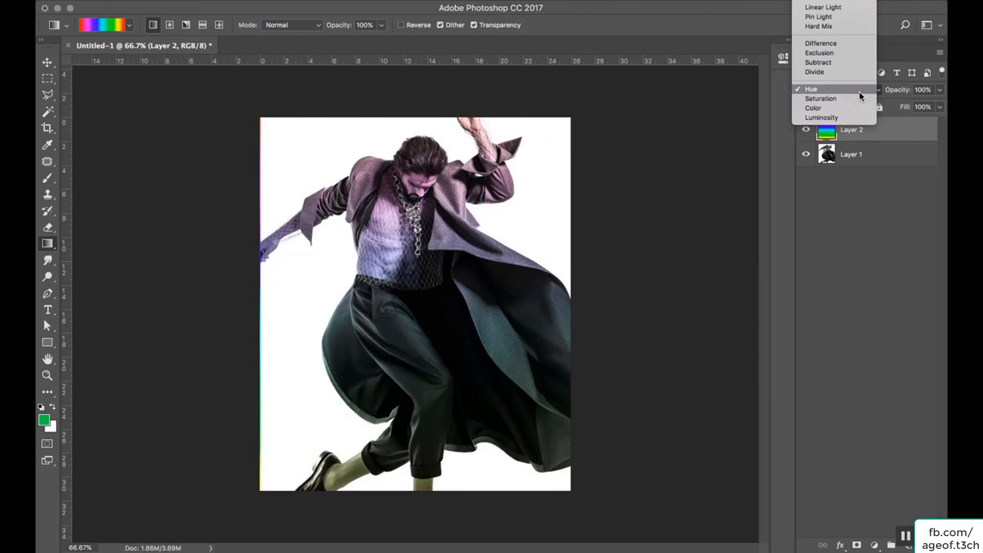
{"action": "left_click", "coordinate": [860, 91]}
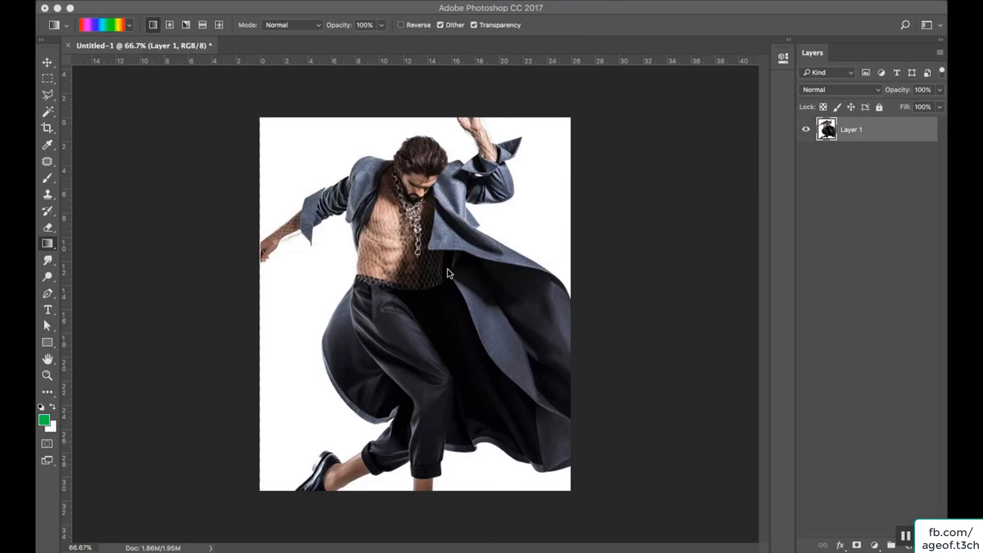
{"action": "left_click", "coordinate": [875, 92]}
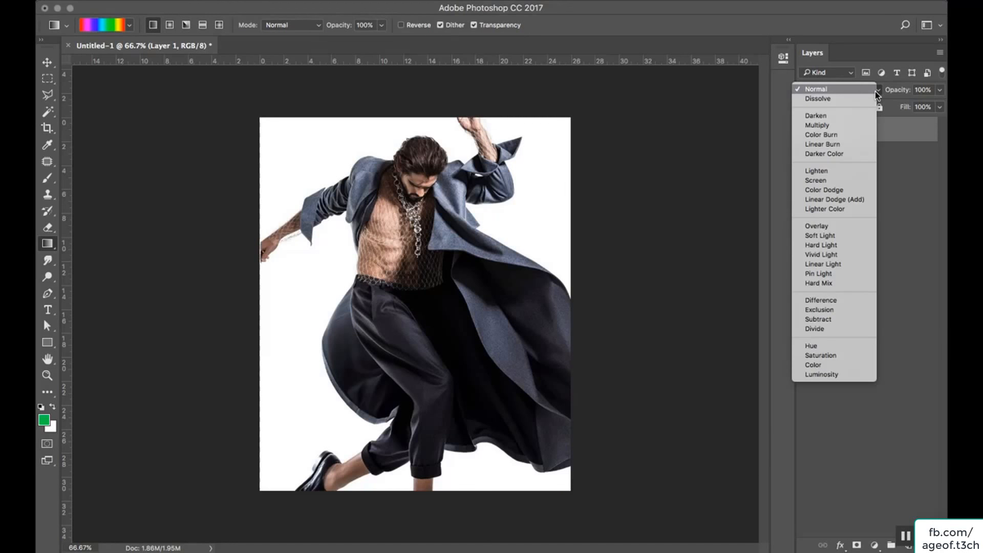
{"action": "left_click", "coordinate": [874, 92]}
{"action": "left_click", "coordinate": [855, 91]}
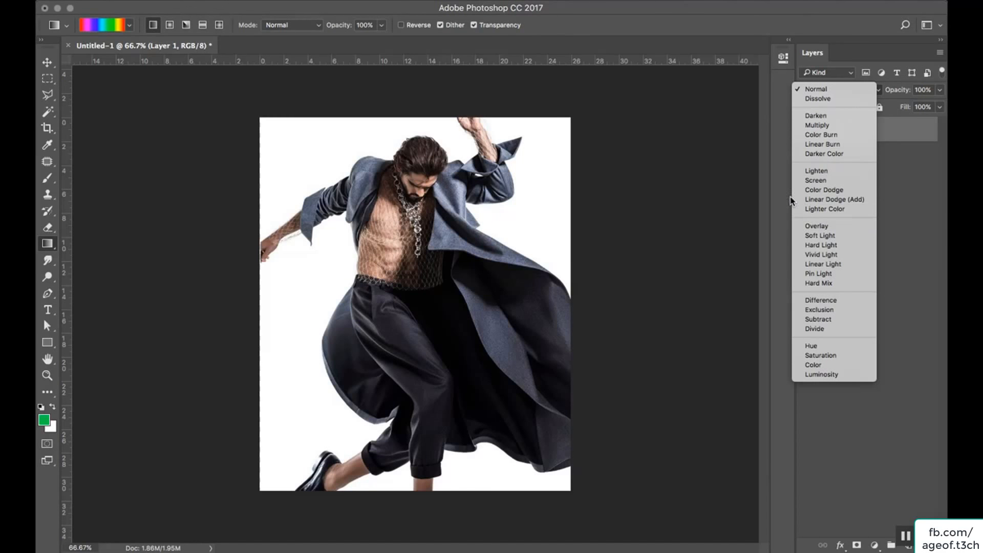
{"action": "left_click", "coordinate": [692, 162]}
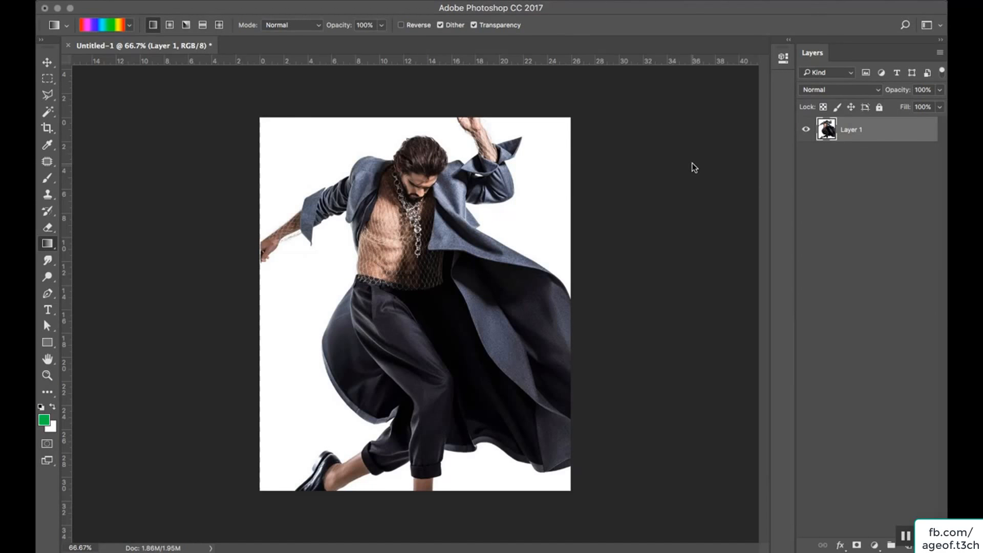
{"action": "left_click", "coordinate": [348, 1]}
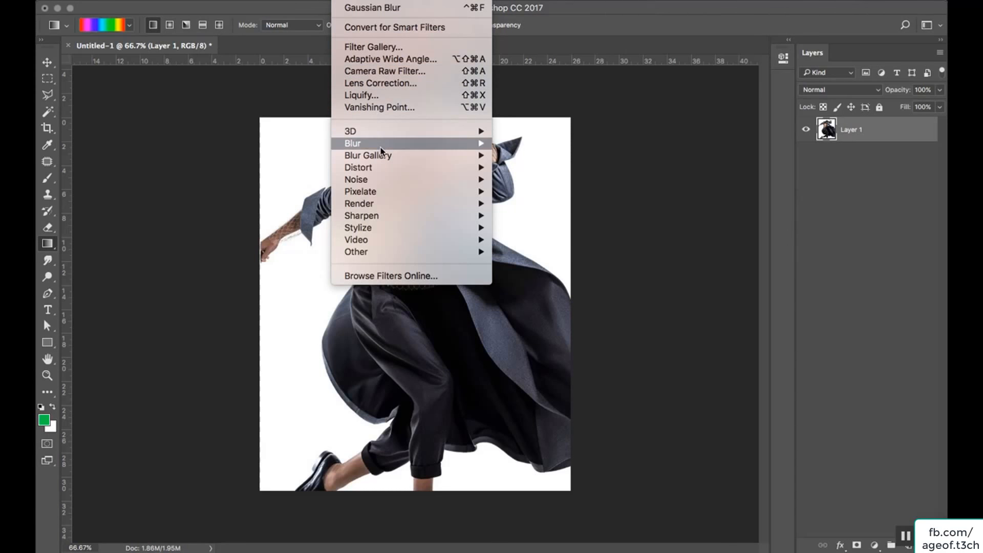
{"action": "mouse_move", "coordinate": [380, 147]}
{"action": "mouse_move", "coordinate": [388, 178]}
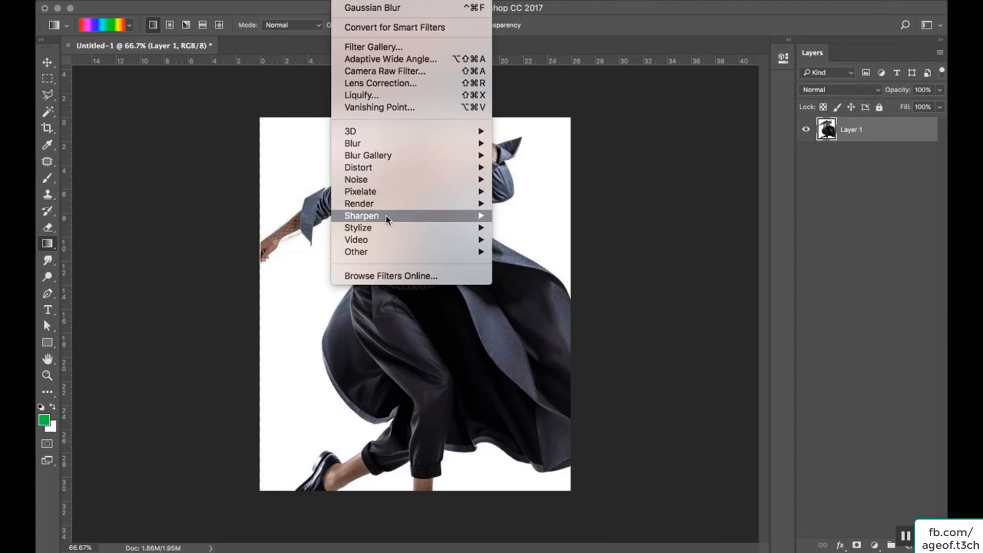
{"action": "mouse_move", "coordinate": [386, 231]}
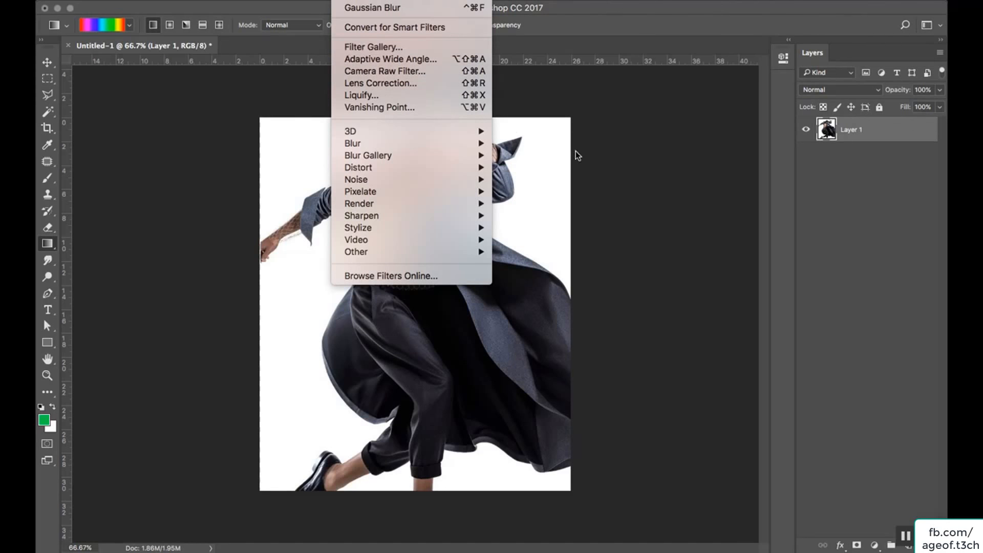
{"action": "left_click", "coordinate": [589, 147]}
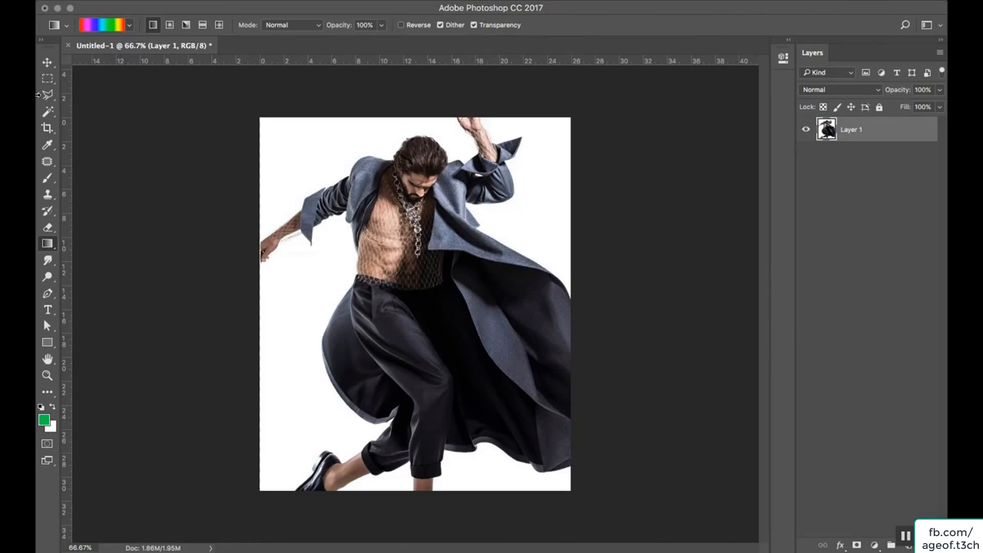
{"action": "left_click", "coordinate": [47, 62]}
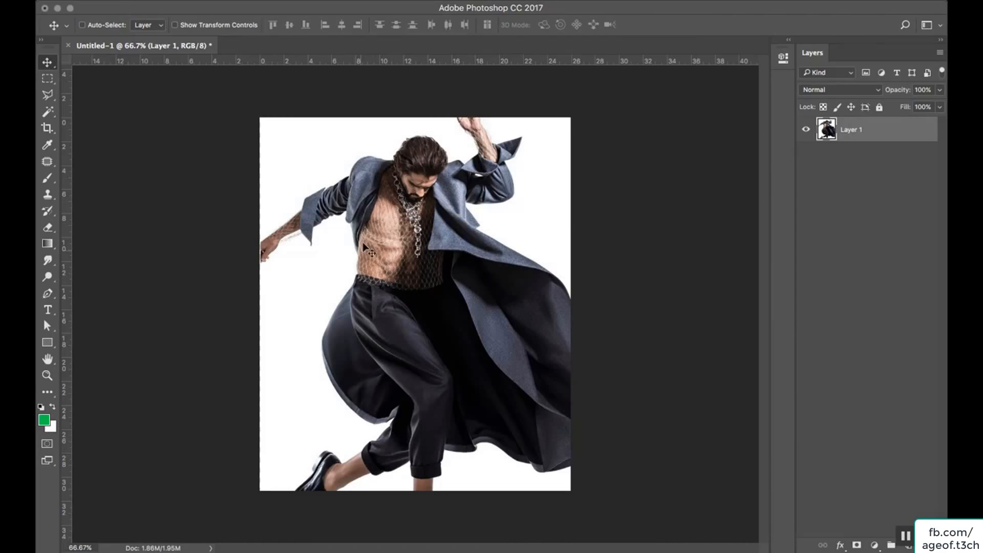
Duplicate the photo layer within the same document under the name Layer 1 copy
{"action": "right_click", "coordinate": [882, 128]}
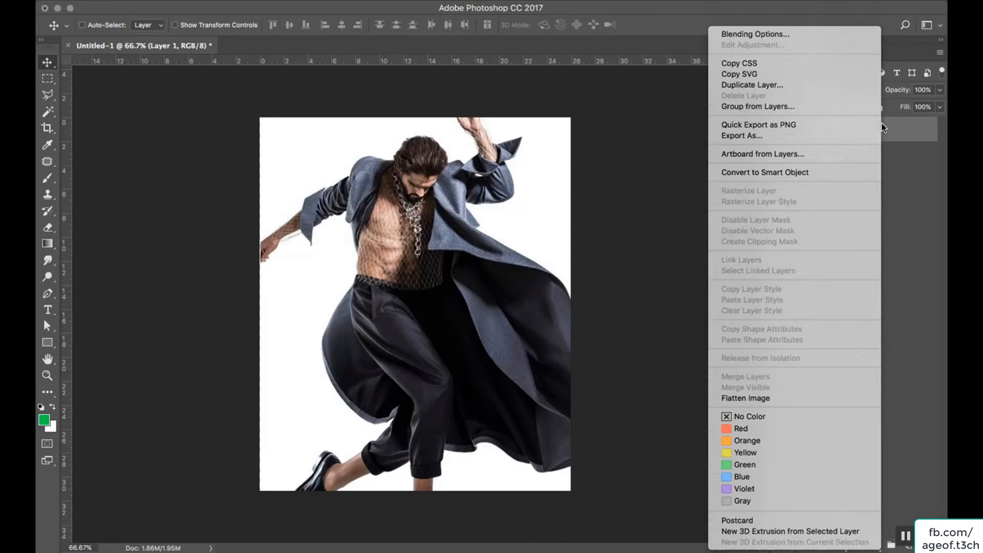
{"action": "left_click", "coordinate": [882, 128]}
{"action": "right_click", "coordinate": [910, 136]}
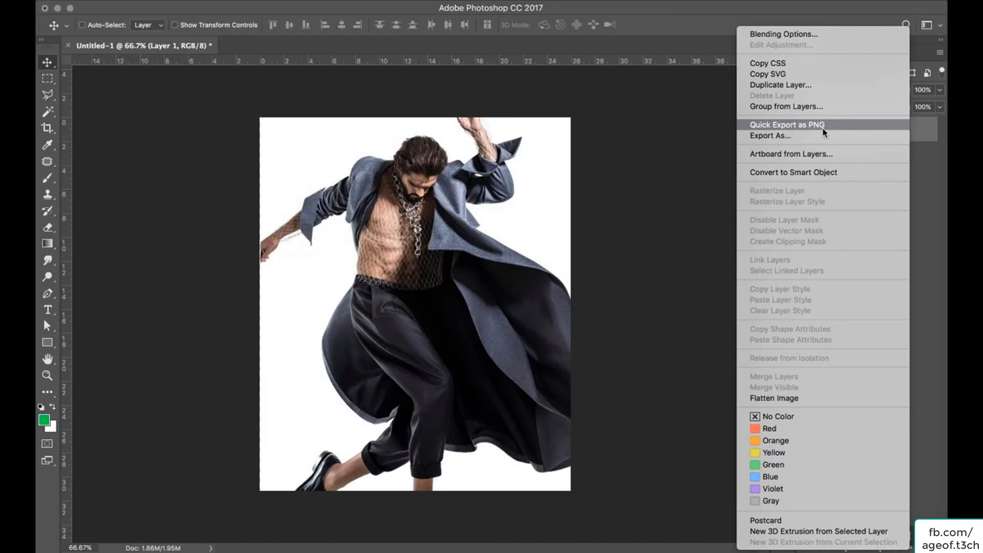
{"action": "left_click", "coordinate": [816, 86]}
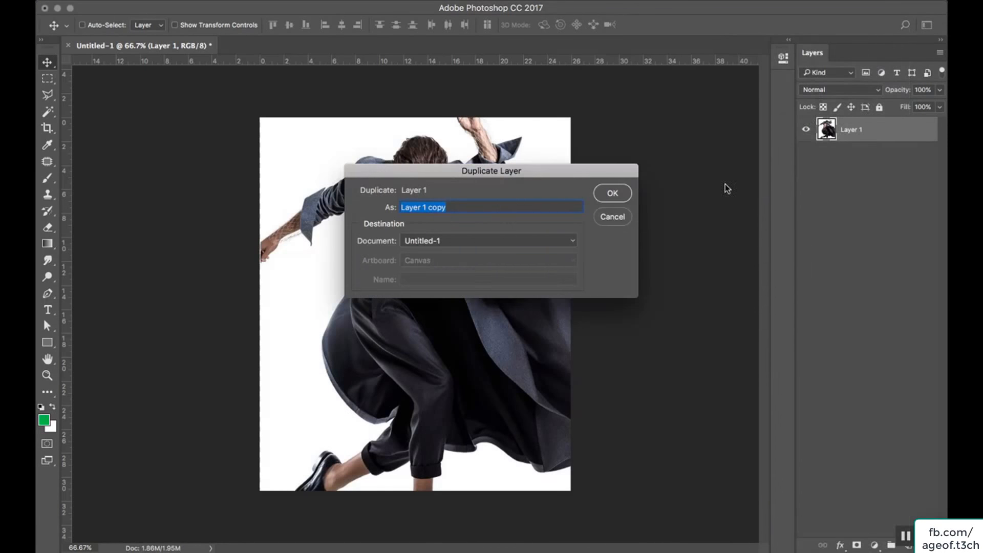
{"action": "left_click", "coordinate": [611, 194]}
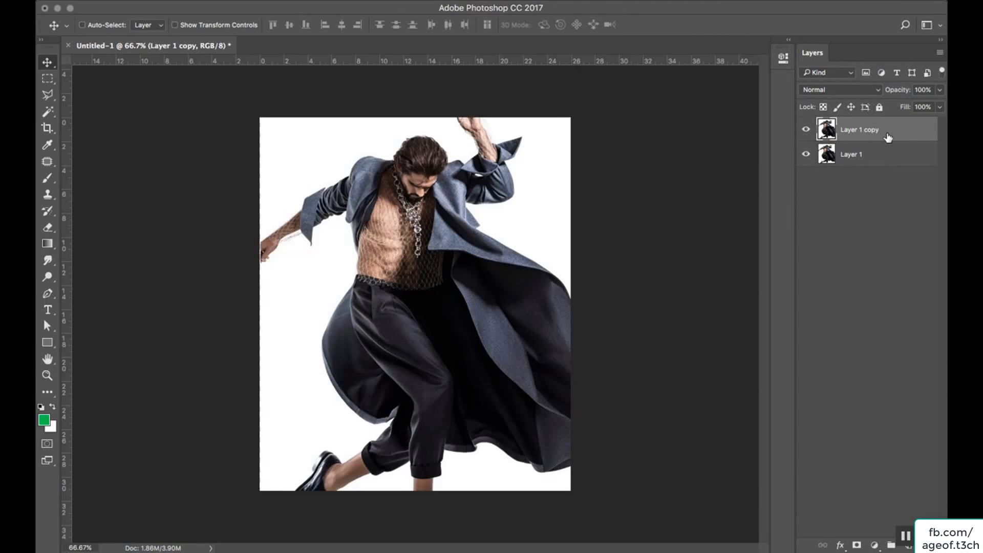
Open the Filter Gallery on the duplicated layer, reduce the preview to 66.7%, and browse the Artistic category and full filter list
{"action": "left_click", "coordinate": [351, 2]}
{"action": "left_click", "coordinate": [358, 43]}
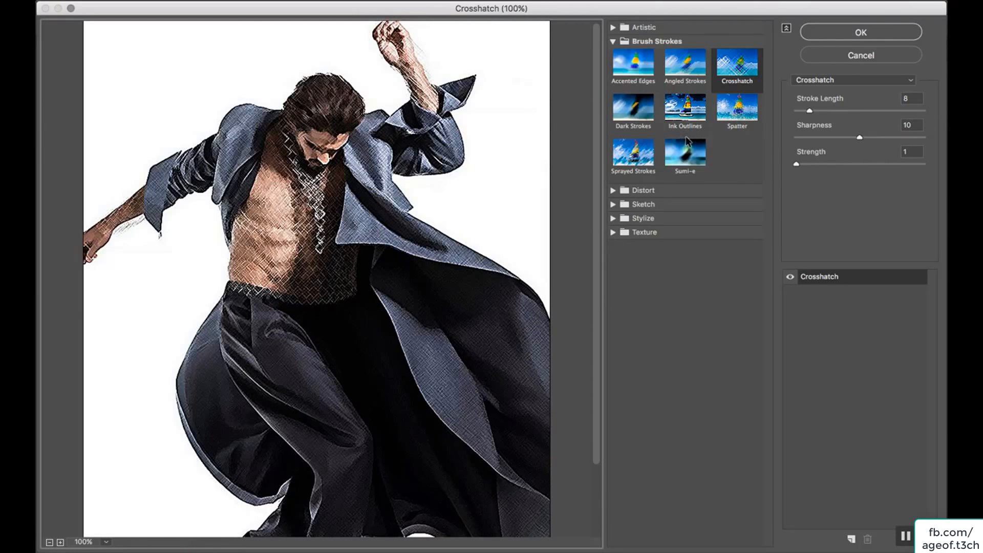
{"action": "left_click", "coordinate": [614, 41]}
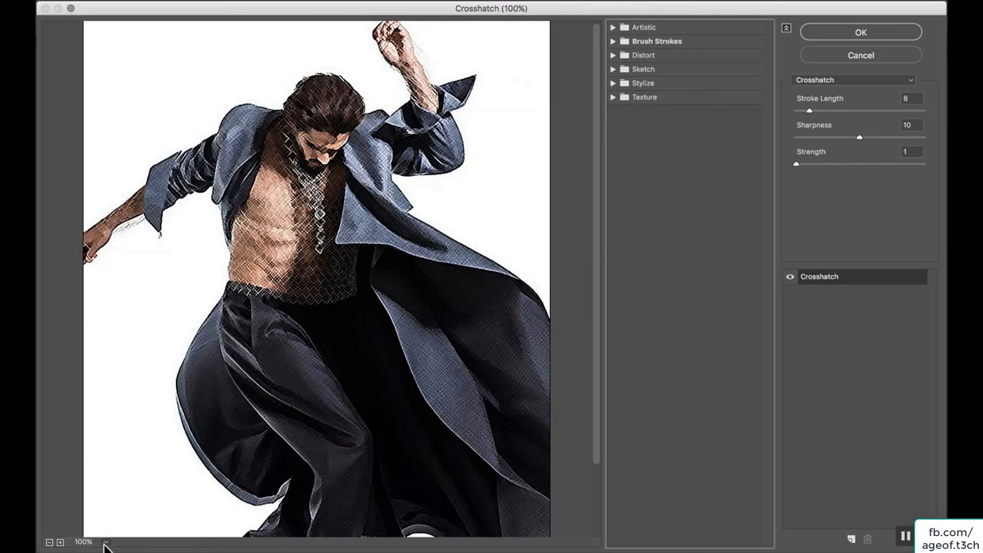
{"action": "left_click", "coordinate": [49, 543]}
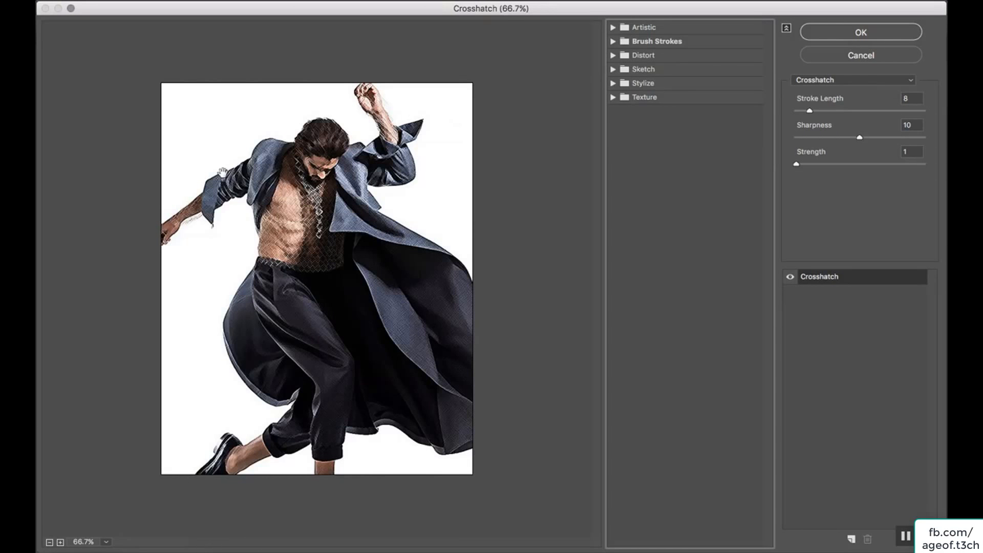
{"action": "left_click", "coordinate": [613, 28]}
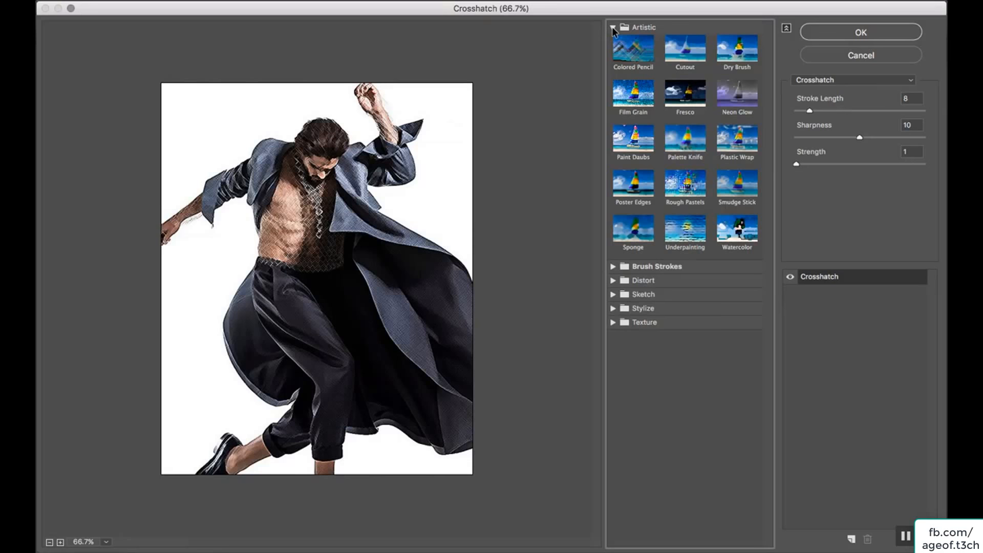
{"action": "left_click", "coordinate": [614, 28]}
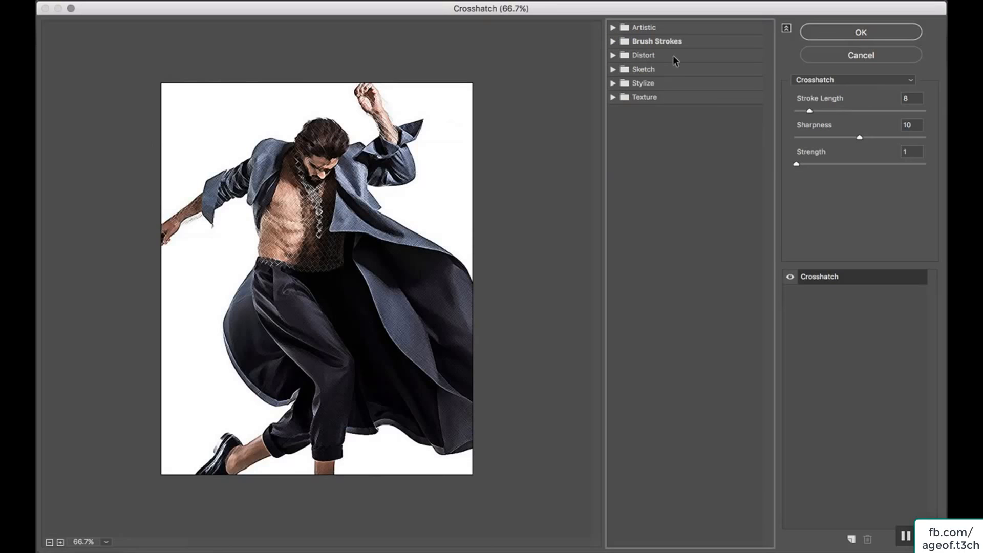
{"action": "left_click", "coordinate": [911, 80]}
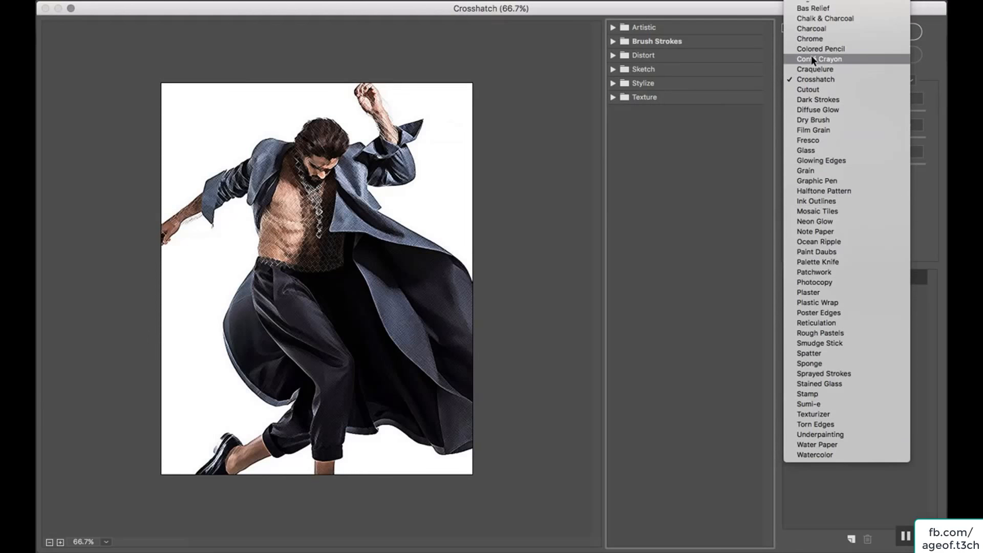
Try the Distort filters Diffuse Glow, Glass and Ocean Ripple in turn on the duplicated photo layer
{"action": "left_click", "coordinate": [614, 54]}
{"action": "left_click", "coordinate": [635, 71]}
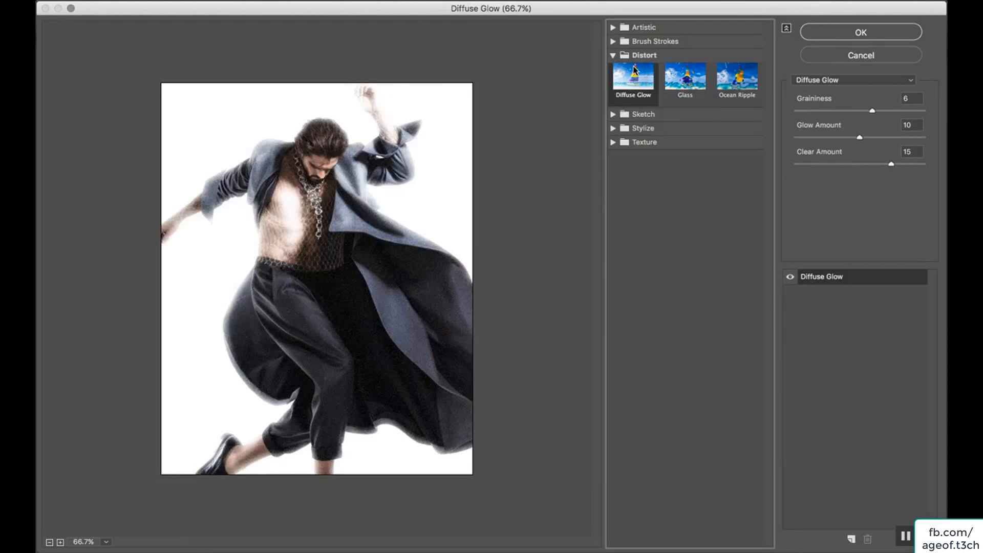
{"action": "left_click", "coordinate": [686, 78]}
{"action": "left_click", "coordinate": [723, 78]}
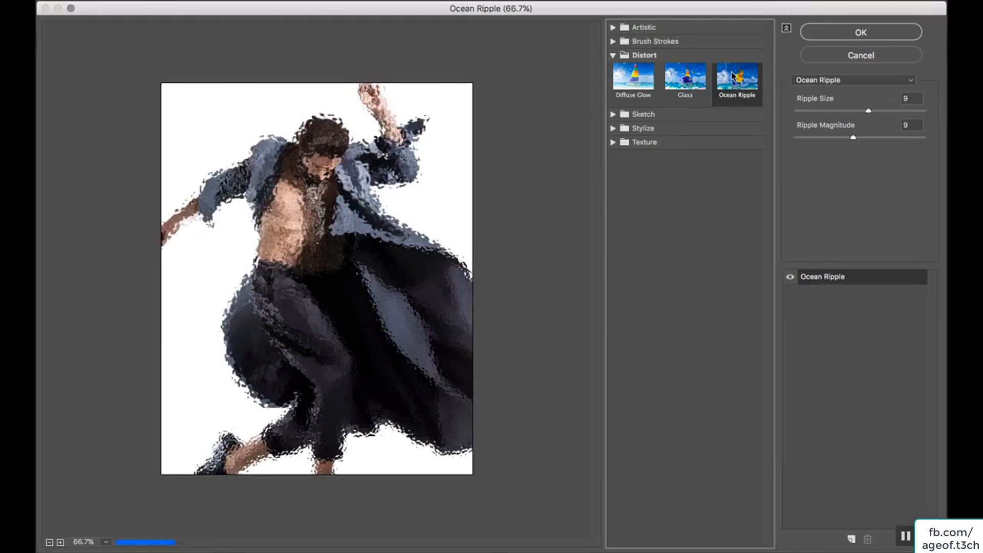
{"action": "left_click", "coordinate": [633, 80]}
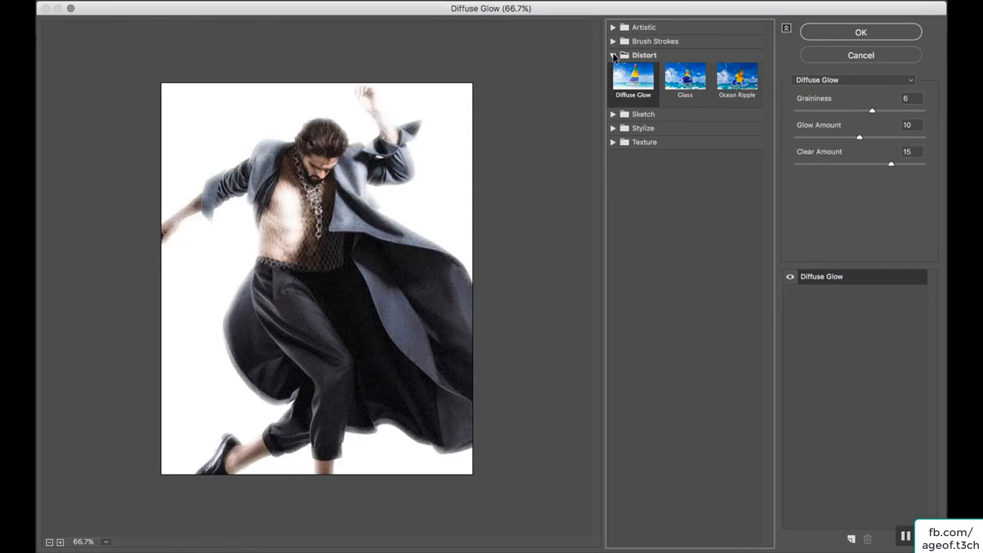
{"action": "left_click", "coordinate": [614, 55]}
Apply the Crosshatch brush-stroke filter with stroke length 7, sharpness 10 and strength 1, after previewing Angled Strokes
{"action": "left_click", "coordinate": [613, 41]}
{"action": "left_click", "coordinate": [688, 66]}
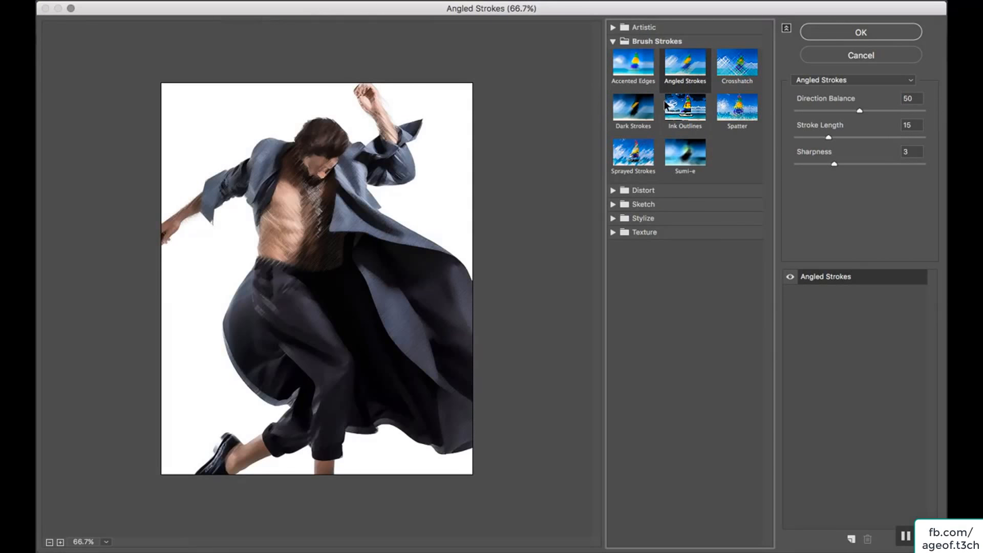
{"action": "left_click", "coordinate": [725, 68]}
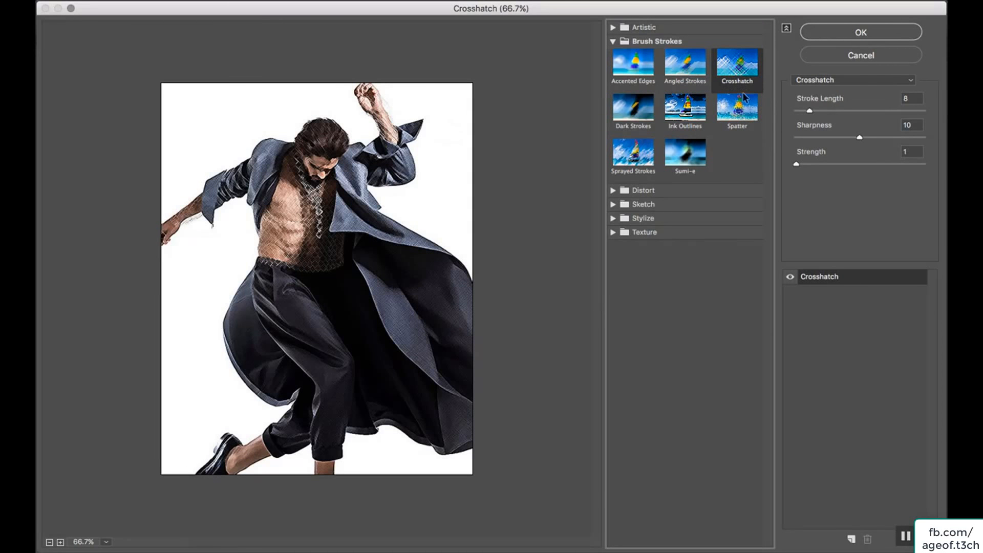
{"action": "mouse_move", "coordinate": [809, 110]}
{"action": "left_mouse_down"}
{"action": "mouse_move", "coordinate": [863, 111]}
{"action": "mouse_move", "coordinate": [805, 115]}
{"action": "left_mouse_up"}
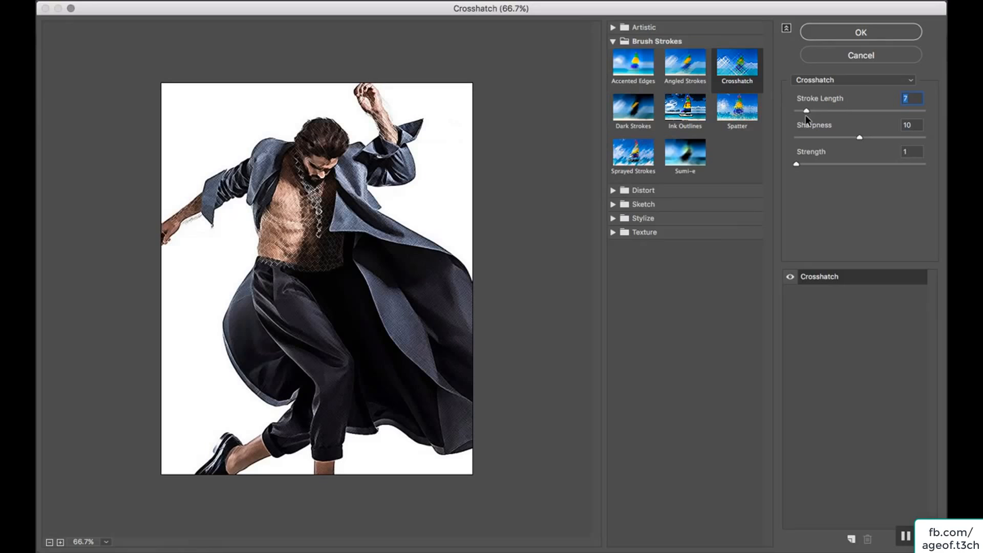
{"action": "mouse_move", "coordinate": [857, 136]}
{"action": "left_mouse_down"}
{"action": "mouse_move", "coordinate": [811, 136]}
{"action": "mouse_move", "coordinate": [882, 136]}
{"action": "mouse_move", "coordinate": [859, 137]}
{"action": "left_mouse_up"}
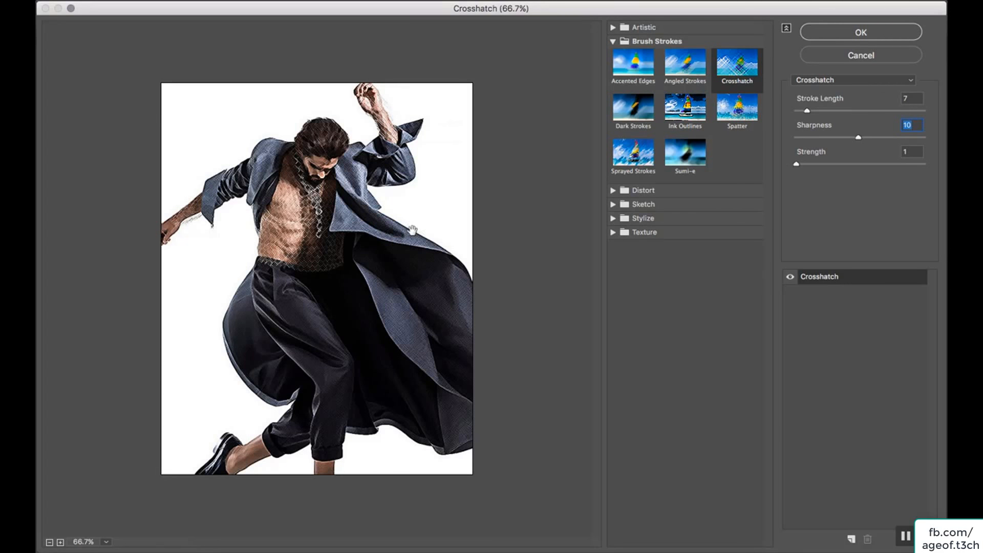
{"action": "left_click", "coordinate": [864, 32]}
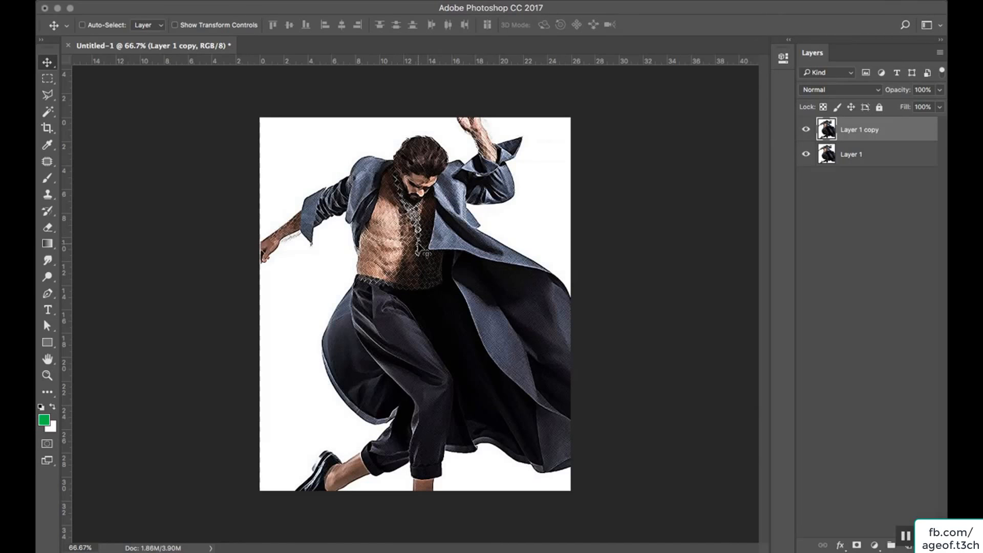
Duplicate the crosshatched layer as Layer 1 copy 2
{"action": "right_click", "coordinate": [907, 133]}
{"action": "left_click", "coordinate": [778, 85]}
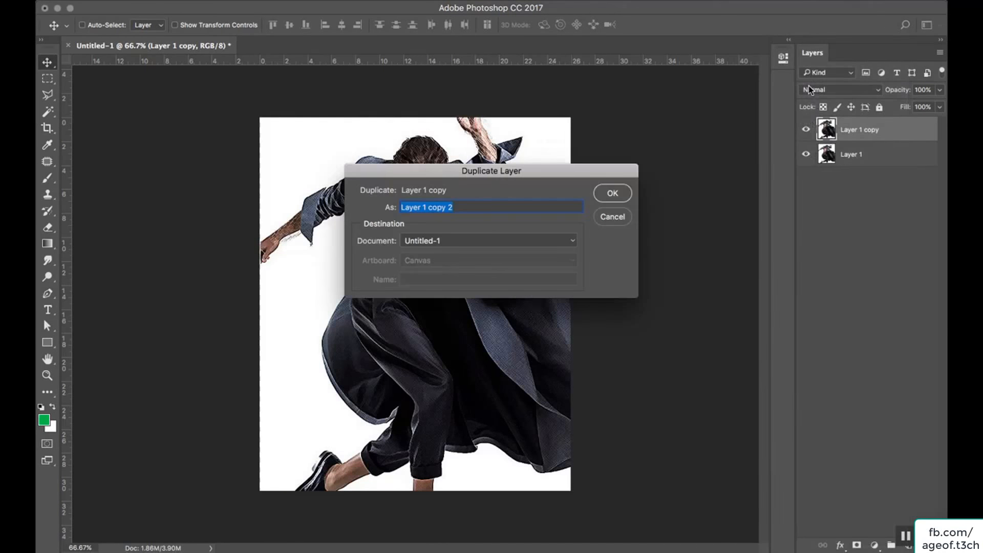
{"action": "left_click", "coordinate": [607, 198]}
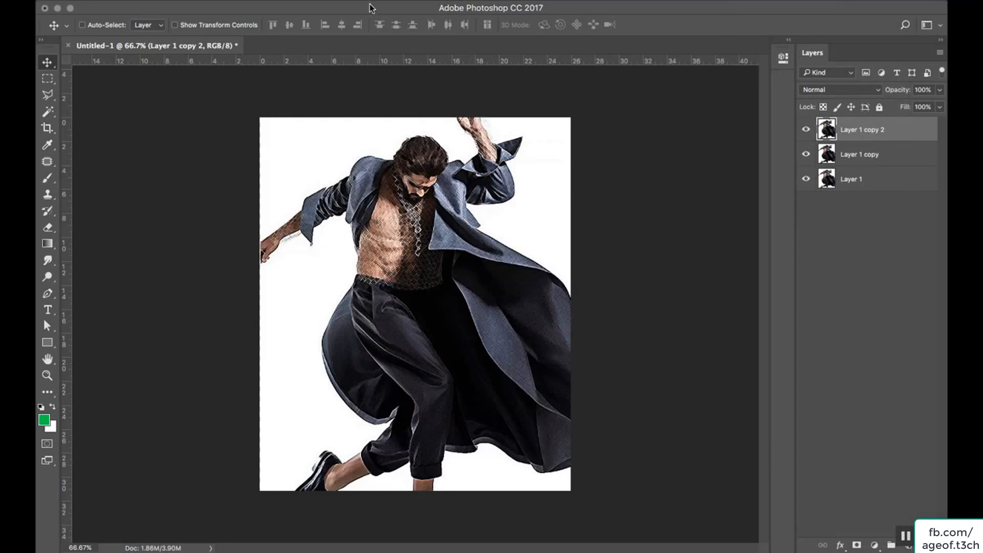
Apply a Gaussian Blur with a 3.9-pixel radius to the new top layer
{"action": "left_click", "coordinate": [323, 1]}
{"action": "mouse_move", "coordinate": [348, 0]}
{"action": "mouse_move", "coordinate": [379, 147]}
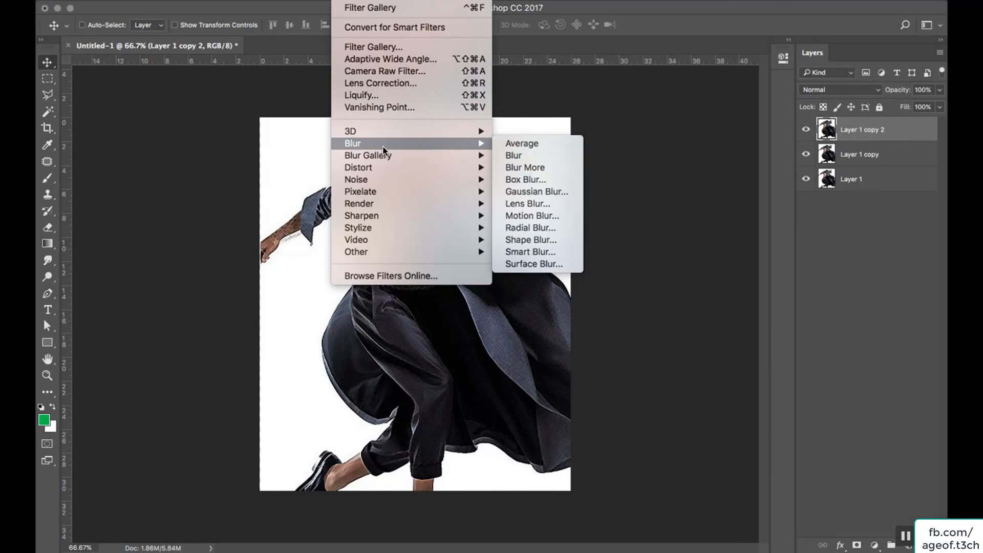
{"action": "left_click", "coordinate": [563, 192]}
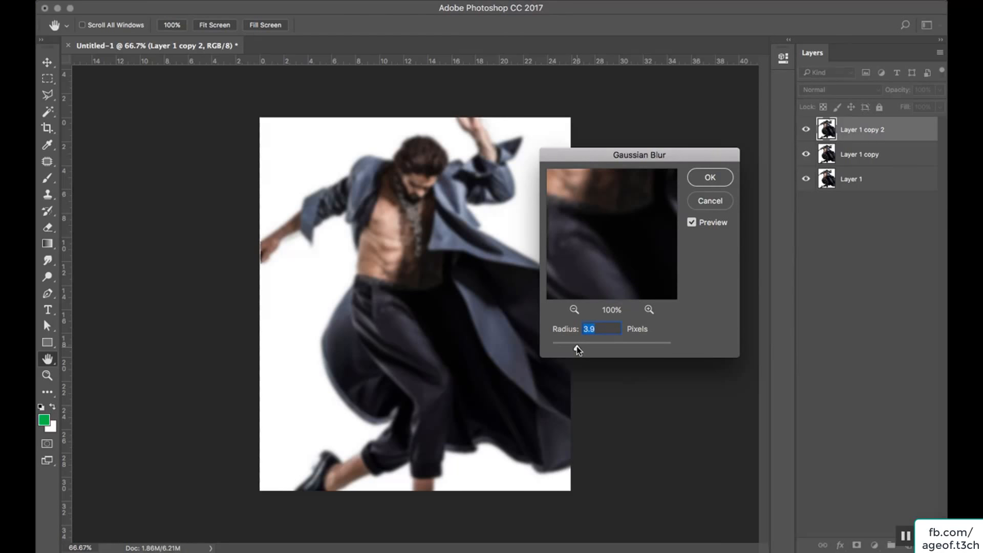
{"action": "left_click", "coordinate": [717, 178]}
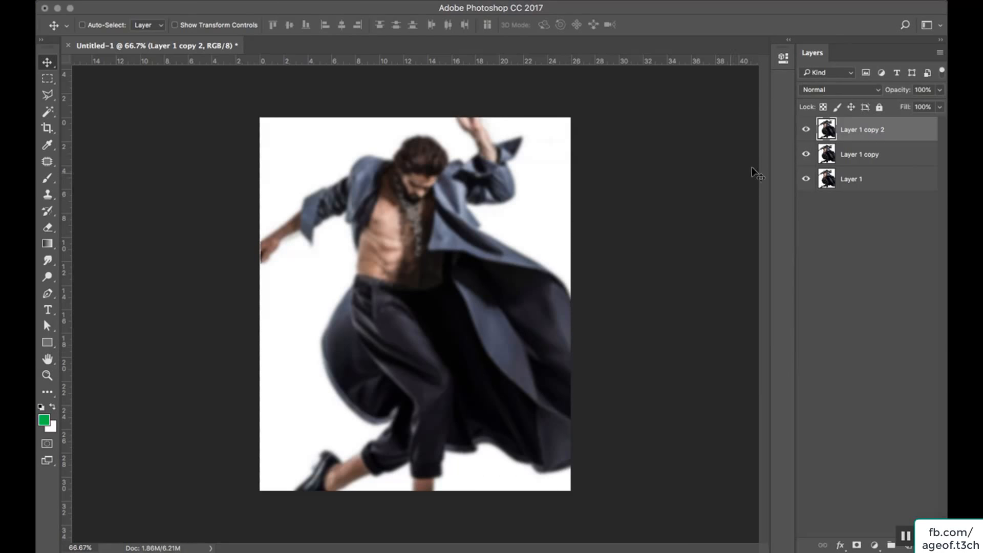
Try the Screen, Overlay and Soft Light blend modes in turn on the blurred layer
{"action": "left_click", "coordinate": [840, 89]}
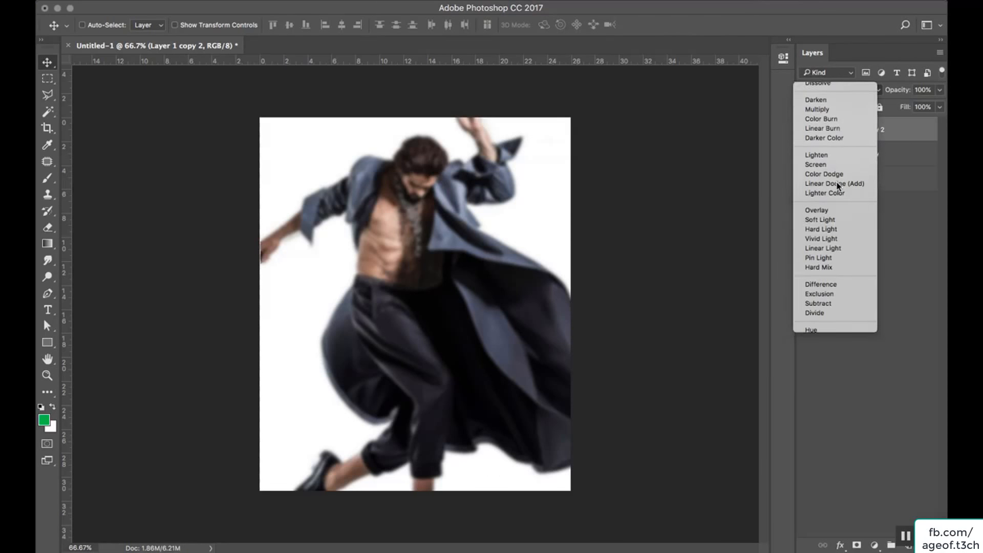
{"action": "left_click", "coordinate": [819, 164]}
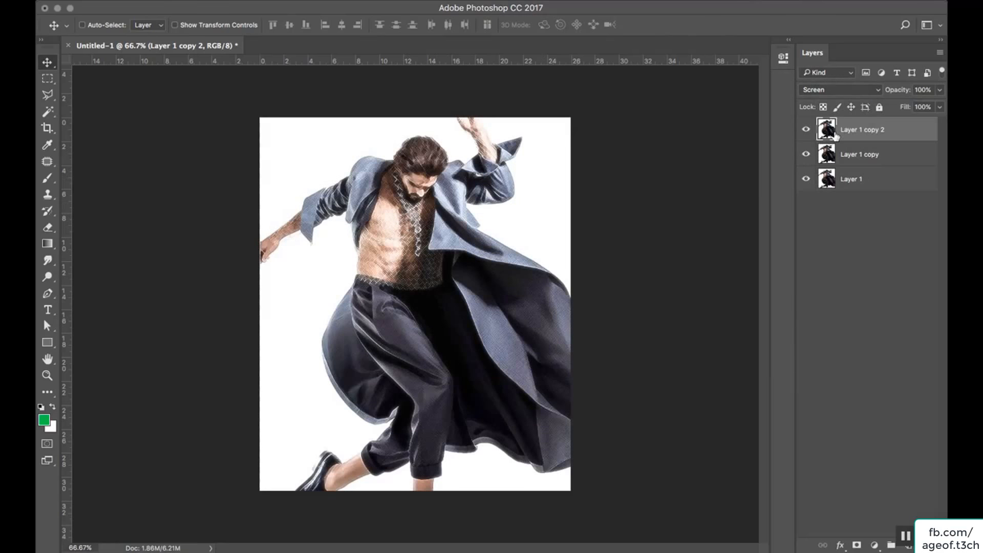
{"action": "left_click", "coordinate": [846, 88]}
{"action": "left_click", "coordinate": [836, 134]}
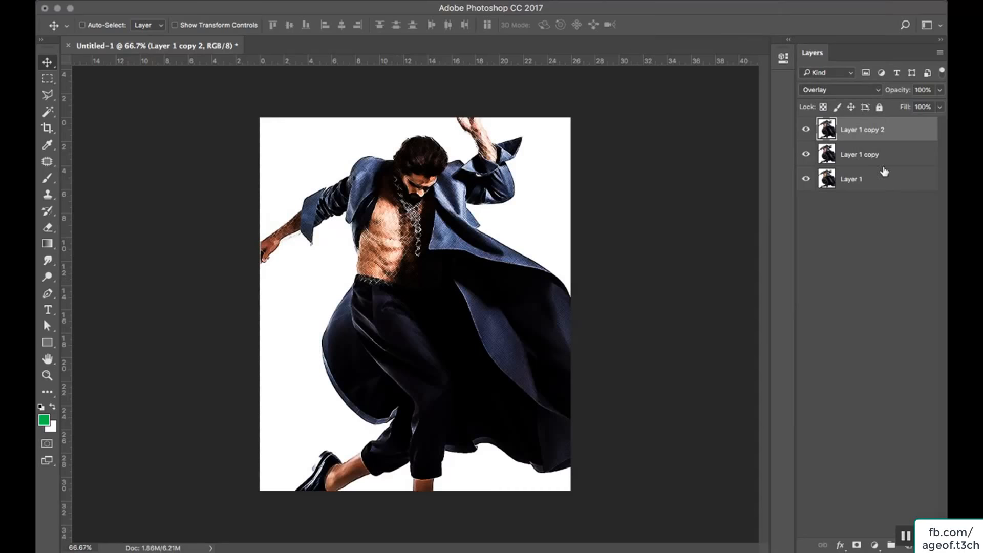
{"action": "left_click", "coordinate": [852, 92]}
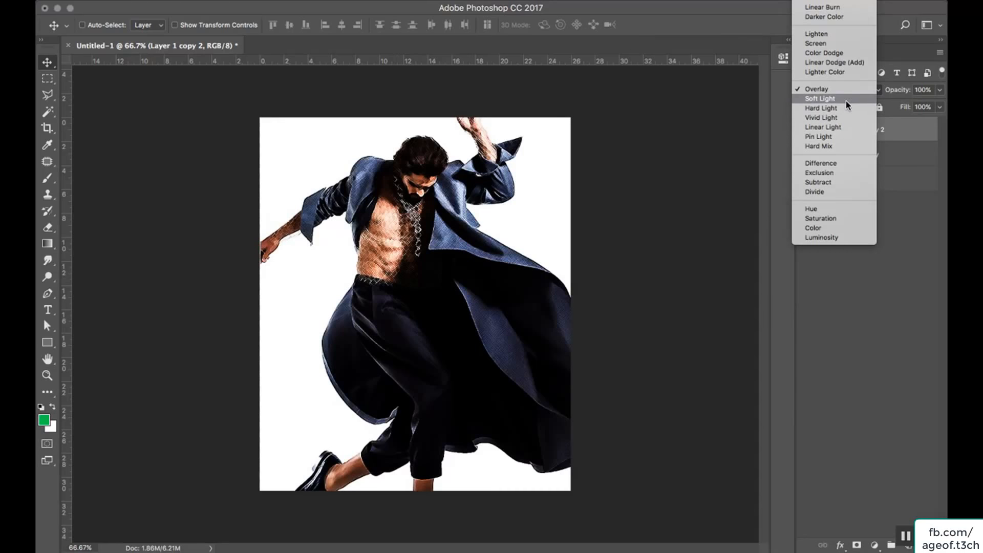
{"action": "left_click", "coordinate": [846, 99]}
Set the blurred layer's blend mode to Screen and its opacity to 45%
{"action": "left_click", "coordinate": [853, 89]}
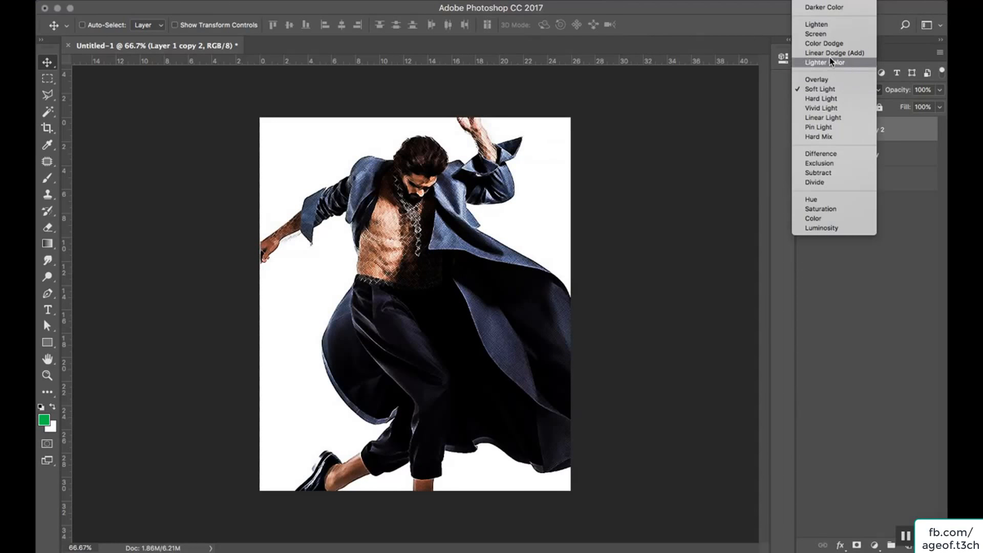
{"action": "left_click", "coordinate": [829, 36]}
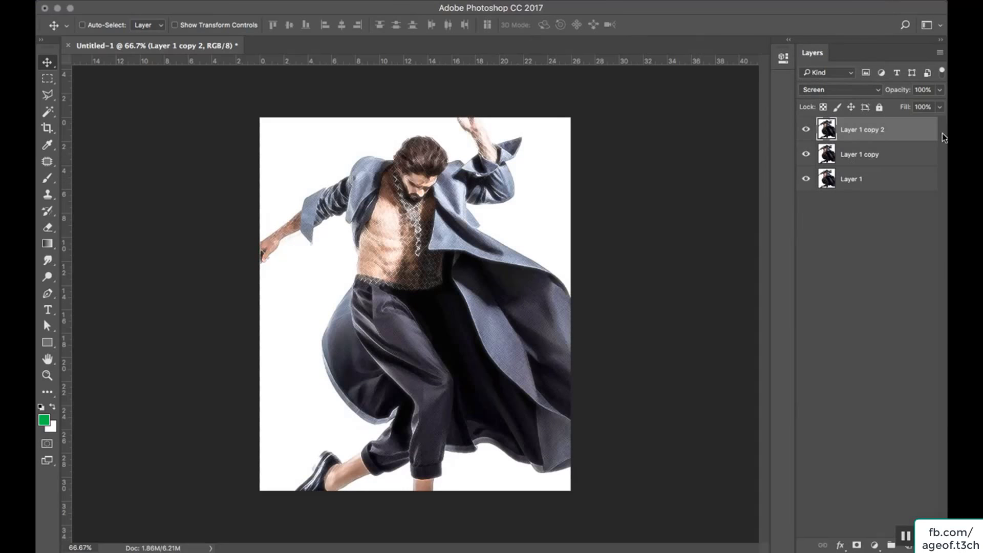
{"action": "left_click", "coordinate": [940, 107]}
{"action": "left_click_drag", "start_coordinate": [940, 107], "coordinate": [907, 109]}
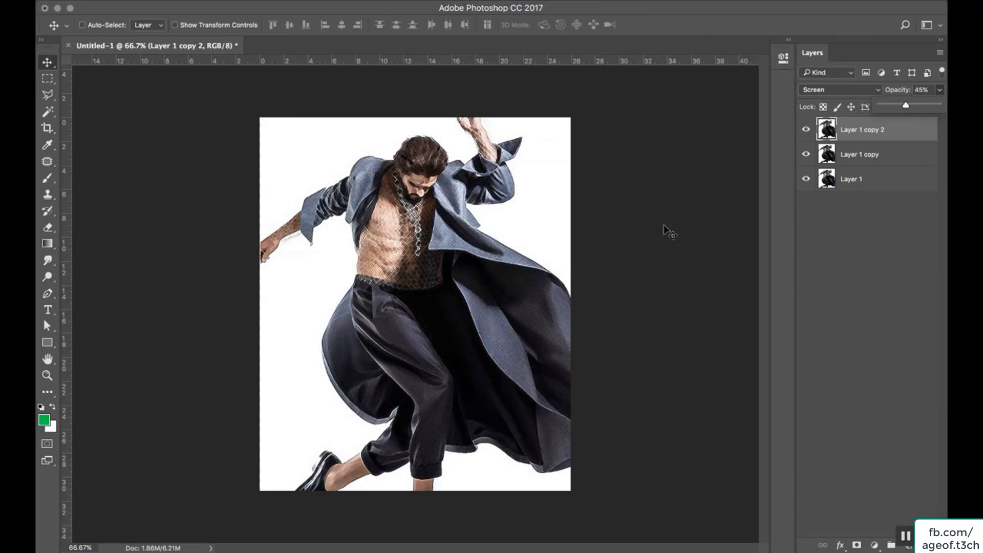
Merge the blurred layer with the crosshatched layer beneath it
{"action": "left_click", "coordinate": [915, 143]}
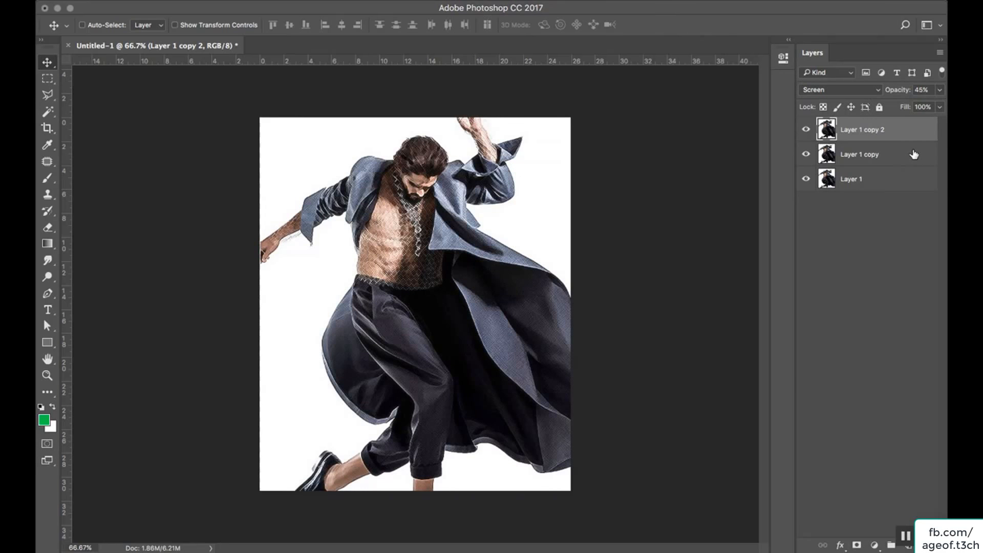
{"action": "left_click", "coordinate": [914, 154], "text": "shift"}
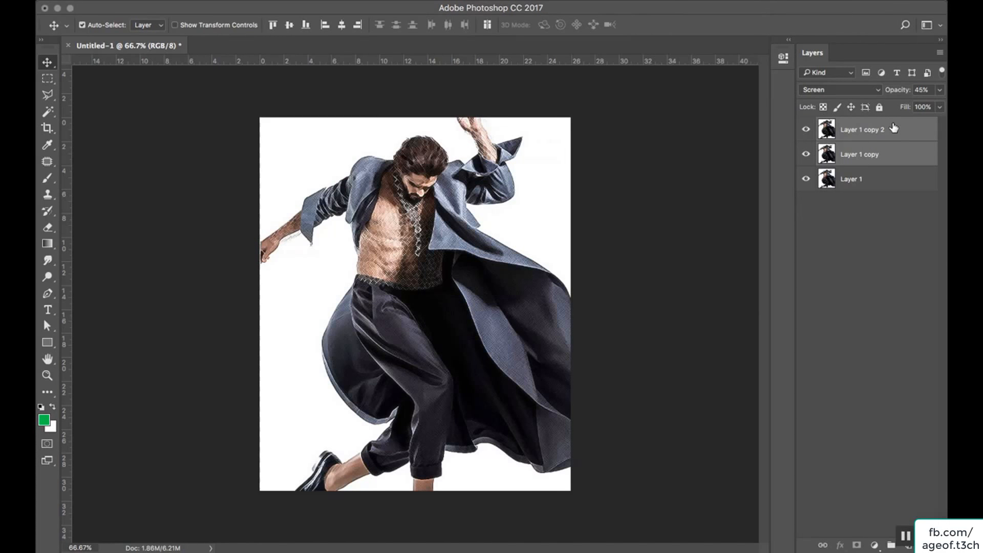
{"action": "key", "text": "super+e"}
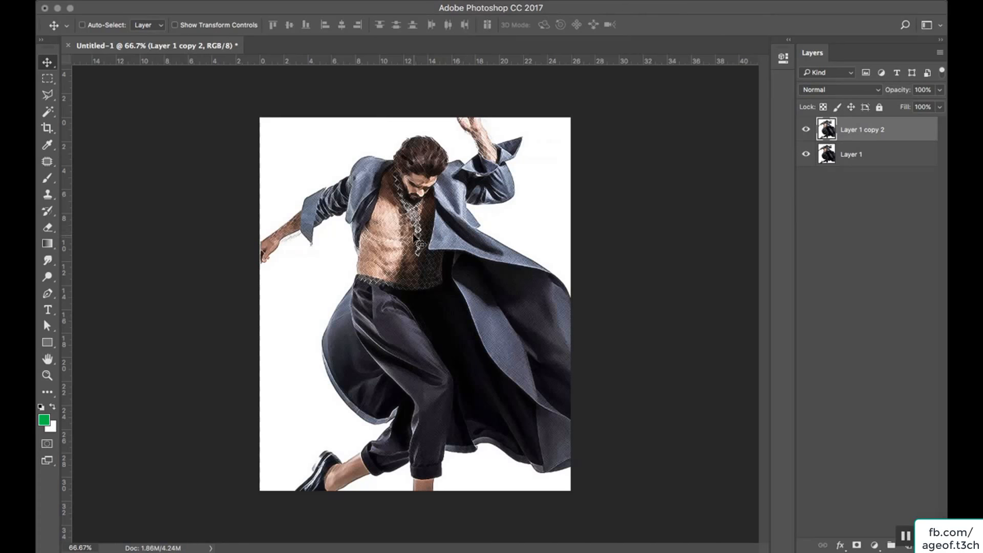
{"action": "left_click", "coordinate": [364, 1]}
{"action": "mouse_move", "coordinate": [407, 188]}
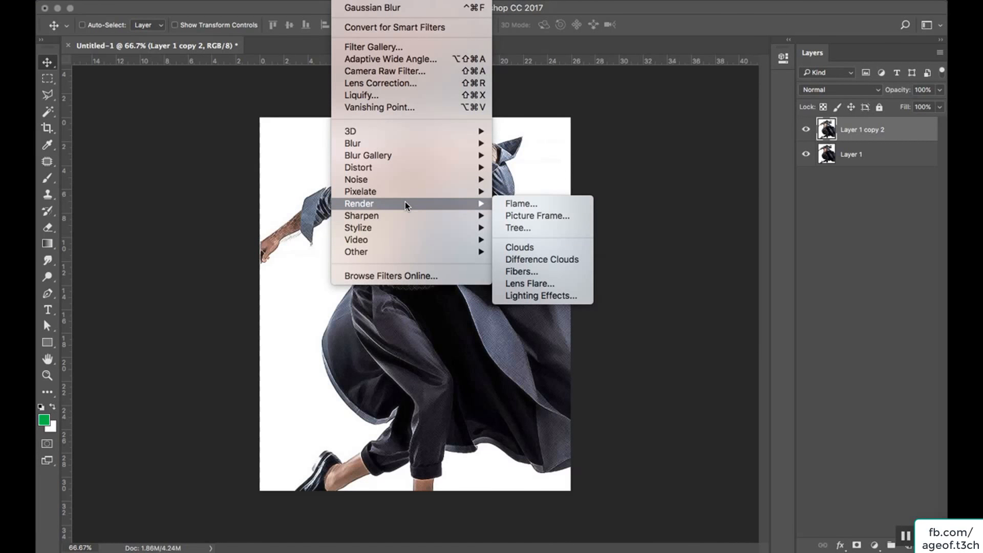
{"action": "left_click", "coordinate": [274, 285]}
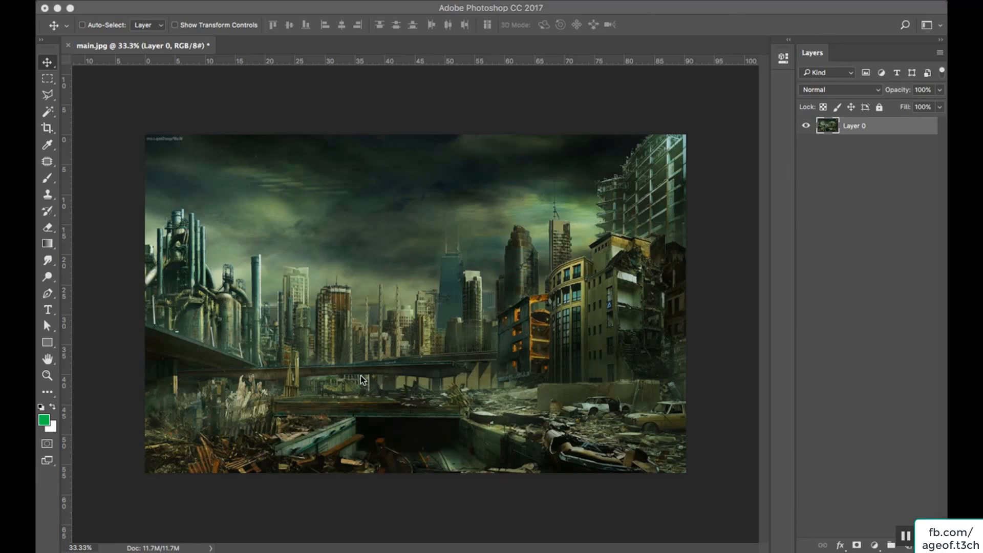
Add the green Impact text "HELL" over the photo and enlarge it to 447 pt
{"action": "left_click", "coordinate": [46, 311]}
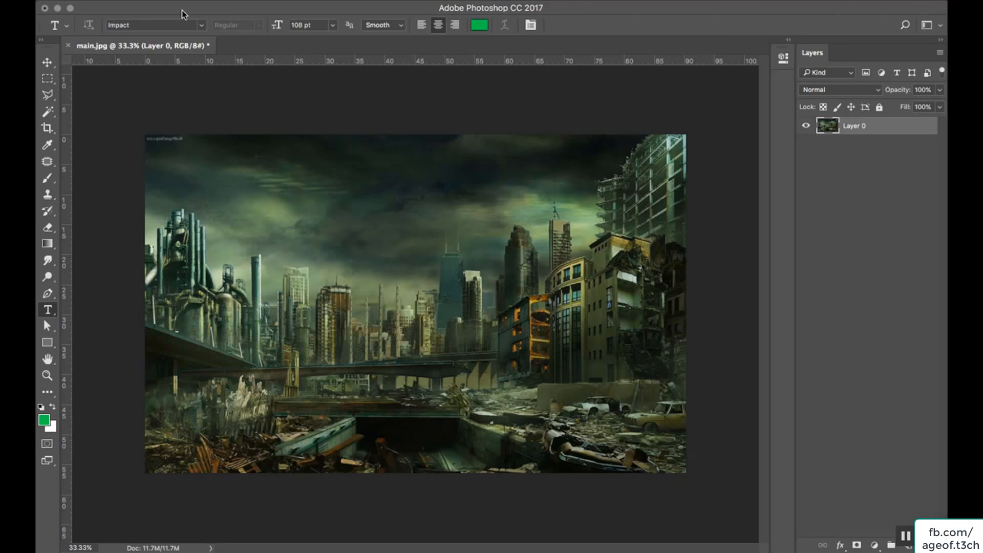
{"action": "left_click", "coordinate": [244, 230]}
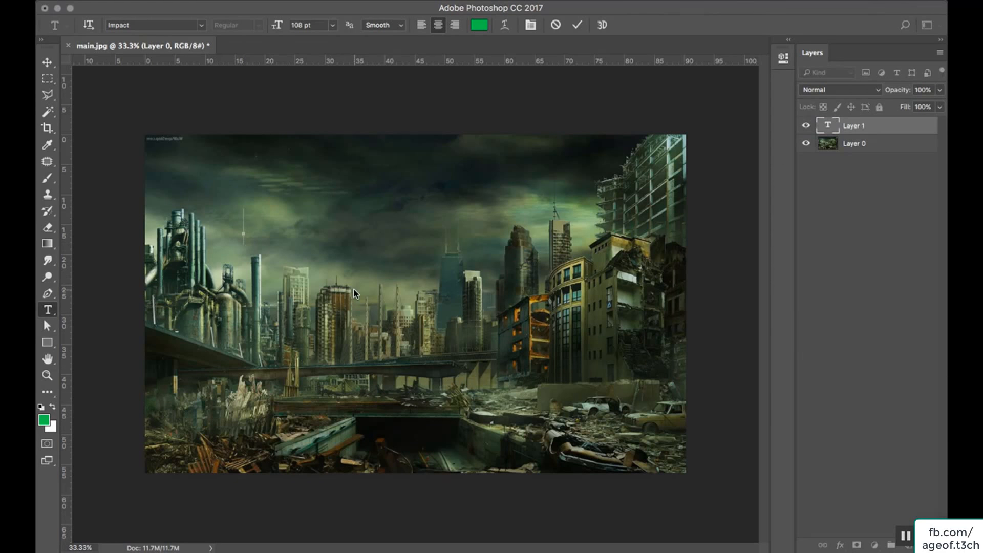
{"action": "type", "text": "HELL"}
{"action": "key", "text": "ctrl+a"}
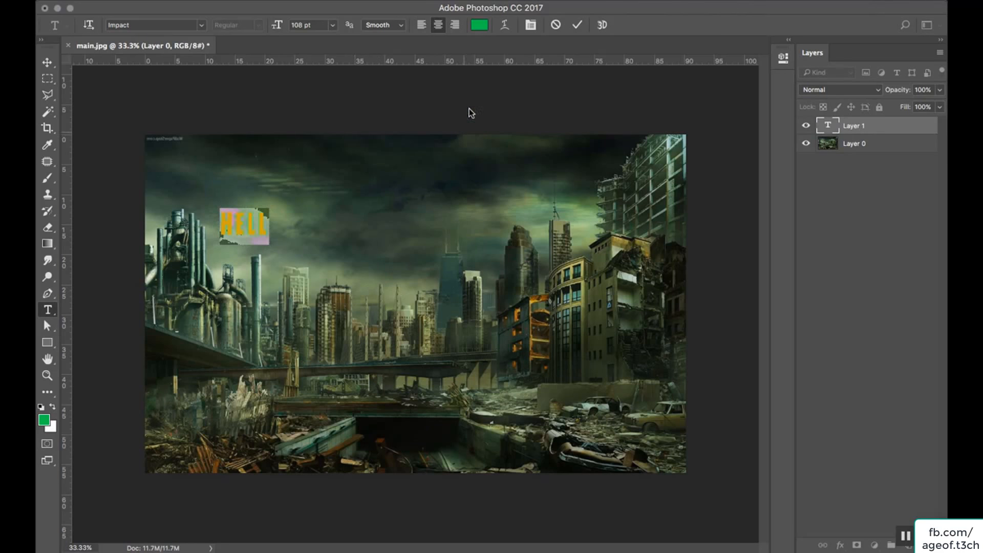
{"action": "left_click", "coordinate": [332, 25]}
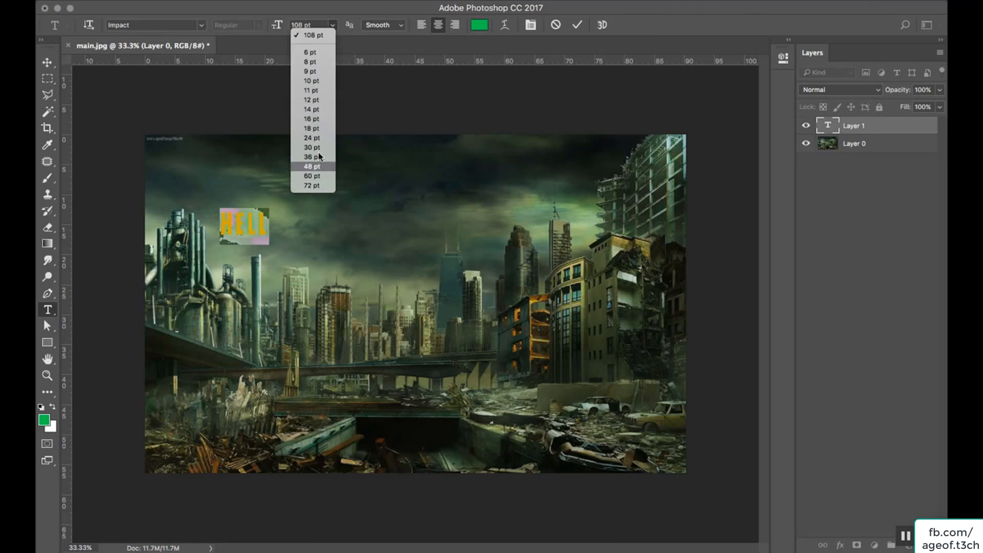
{"action": "left_click", "coordinate": [315, 9]}
{"action": "left_click_drag", "start_coordinate": [275, 25], "coordinate": [490, 26]}
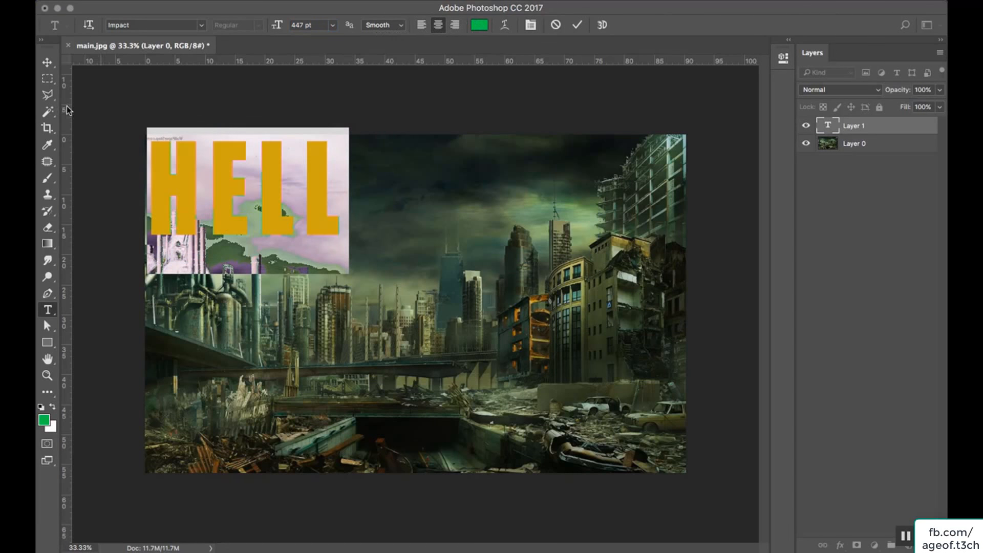
Move the HELL text toward the middle of the photo and scale it proportionally to about 206%
{"action": "left_click", "coordinate": [47, 62]}
{"action": "left_click_drag", "start_coordinate": [279, 213], "coordinate": [443, 332]}
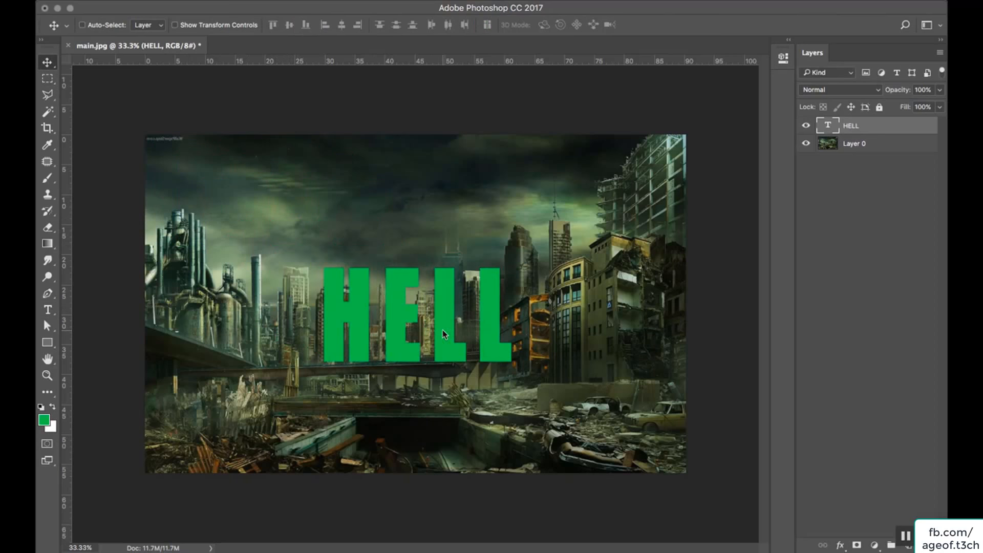
{"action": "key", "text": "ctrl+t"}
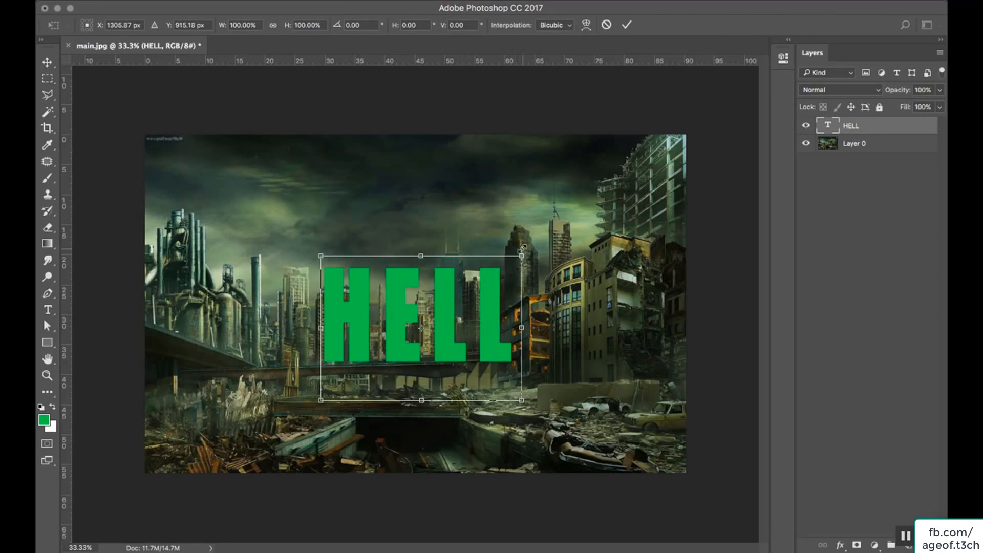
{"action": "left_click_drag", "start_coordinate": [521, 255], "coordinate": [646, 209]}
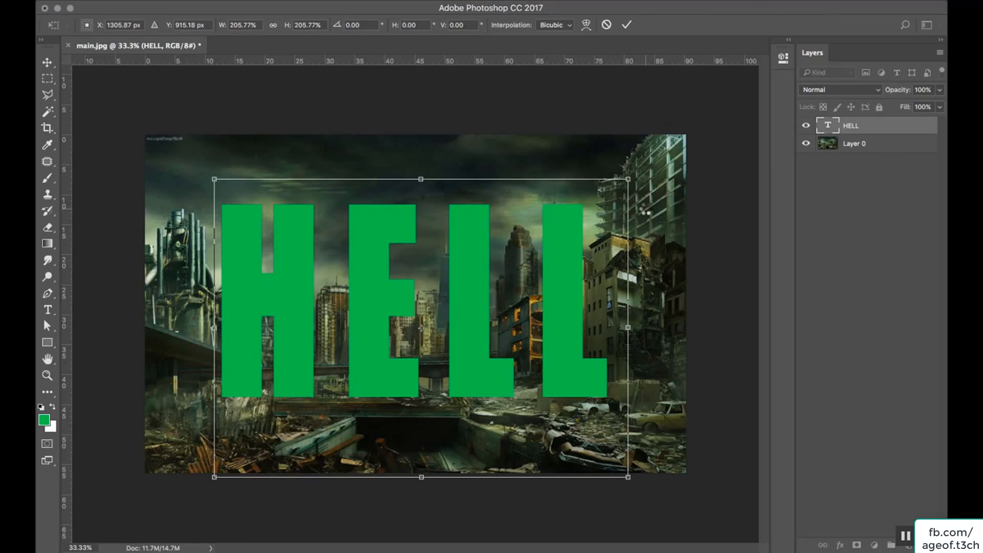
{"action": "key", "text": "Return"}
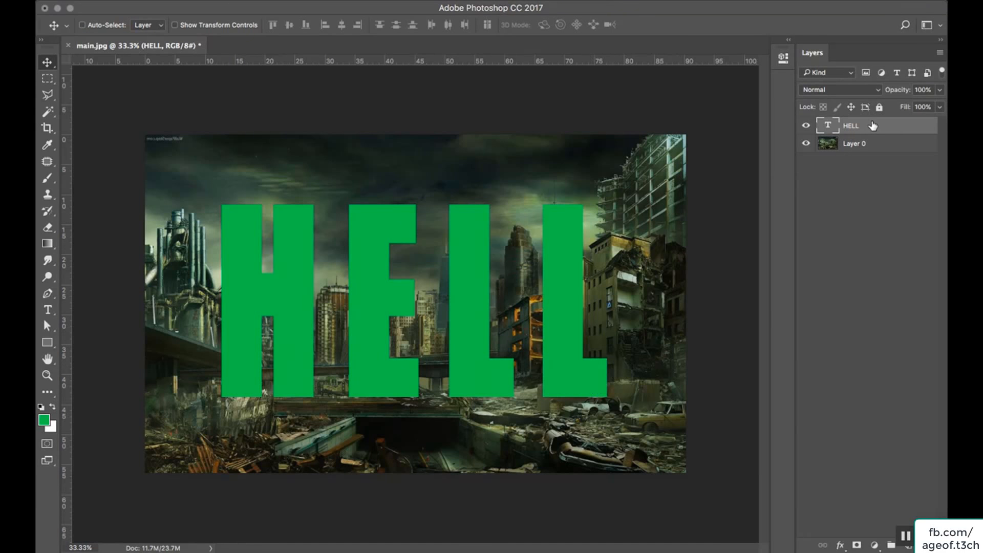
Move the HELL text layer beneath Layer 0 and clip Layer 0 to the lettering
{"action": "left_click_drag", "start_coordinate": [874, 125], "coordinate": [874, 150]}
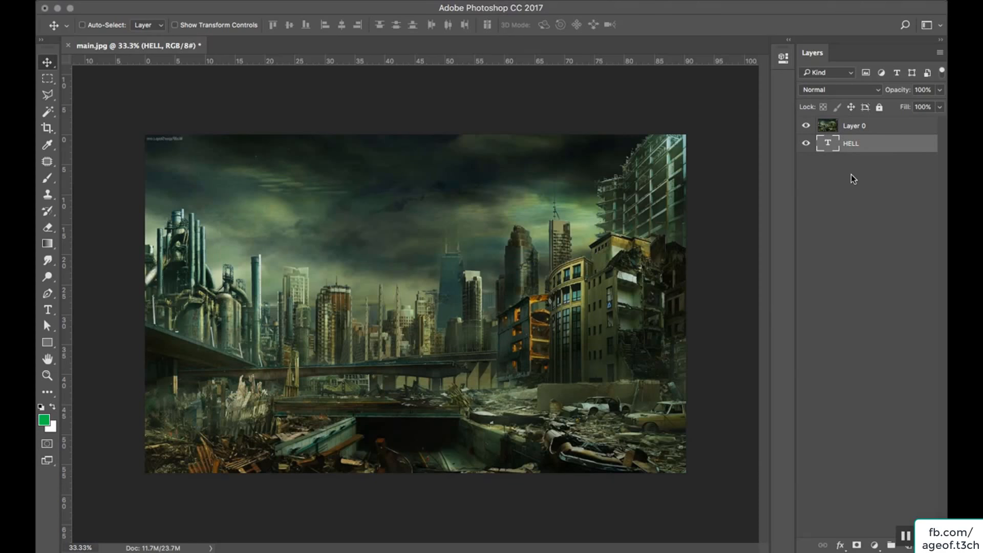
{"action": "left_click", "coordinate": [874, 132], "text": "alt"}
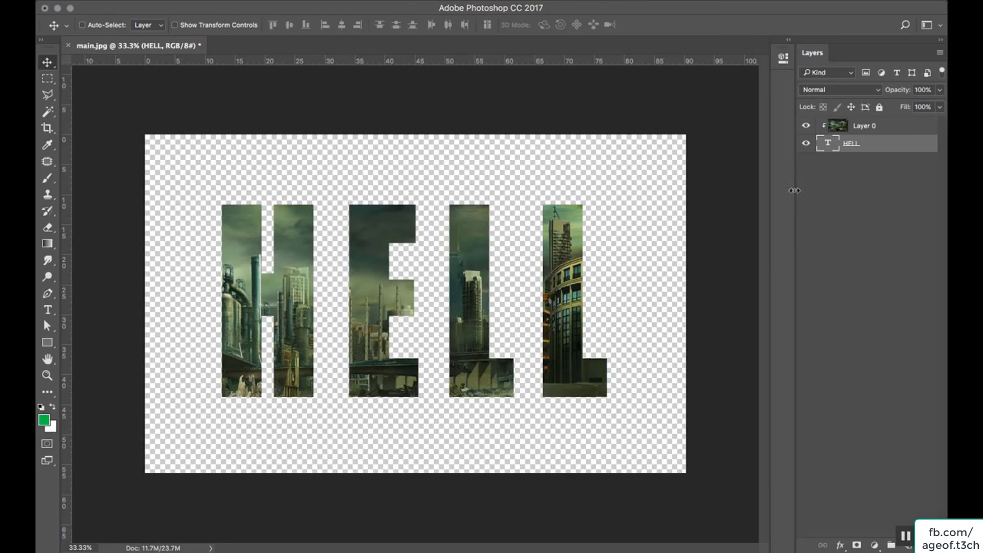
Try repositioning the HELL text, and shift the clipped Layer 0 photo within the letters
{"action": "mouse_move", "coordinate": [487, 310]}
{"action": "left_mouse_down"}
{"action": "mouse_move", "coordinate": [573, 281]}
{"action": "mouse_move", "coordinate": [550, 325]}
{"action": "mouse_move", "coordinate": [420, 312]}
{"action": "mouse_move", "coordinate": [458, 350]}
{"action": "mouse_move", "coordinate": [508, 306]}
{"action": "mouse_move", "coordinate": [484, 296]}
{"action": "mouse_move", "coordinate": [489, 311]}
{"action": "left_mouse_up"}
{"action": "left_click", "coordinate": [866, 126]}
{"action": "left_click_drag", "start_coordinate": [595, 287], "coordinate": [552, 310]}
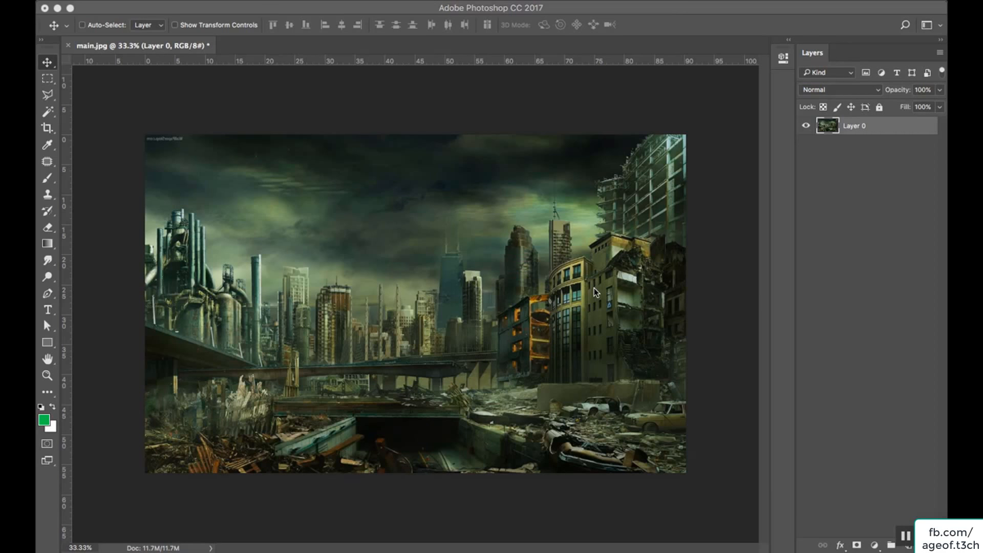
Reset the foreground and background colours to the default black and white
{"action": "left_click", "coordinate": [41, 408]}
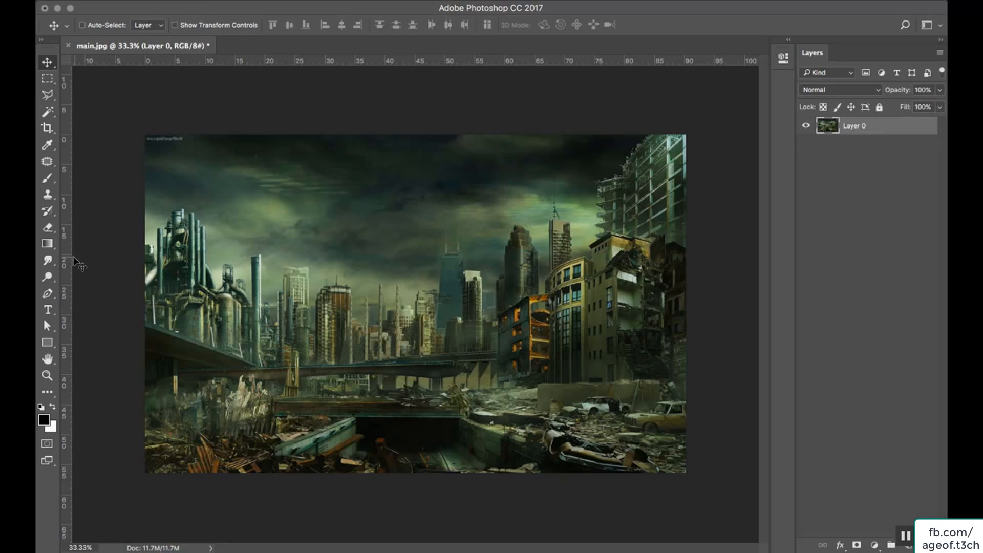
Draw a black rectangle shape about 2634 × 1653 px covering the whole photo and rasterize its layer
{"action": "left_click", "coordinate": [49, 341]}
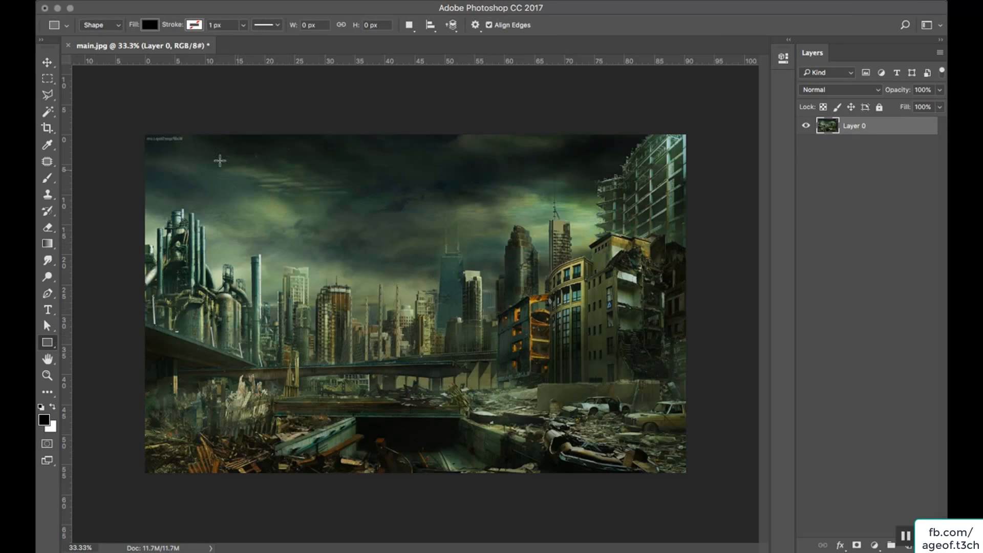
{"action": "left_click_drag", "start_coordinate": [144, 133], "coordinate": [701, 483]}
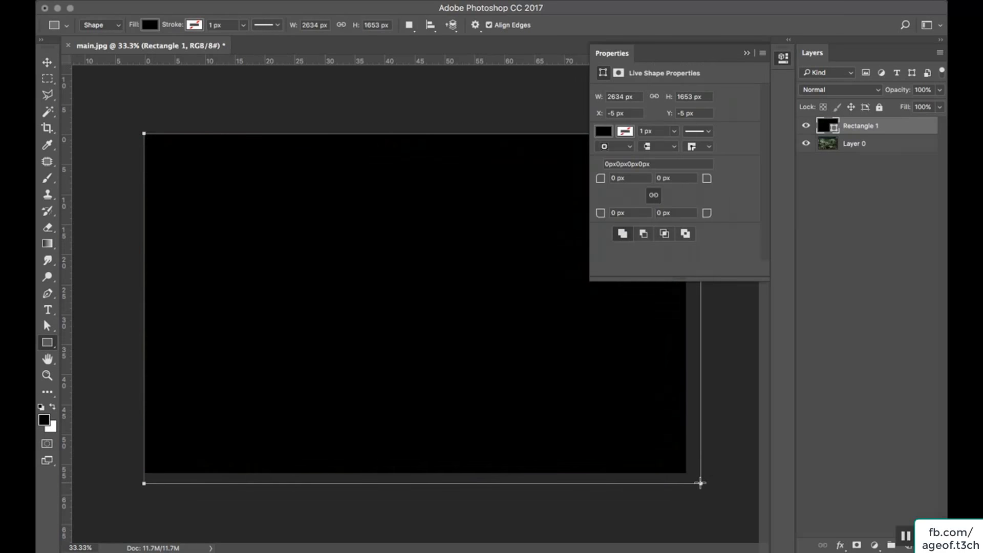
{"action": "right_click", "coordinate": [893, 126]}
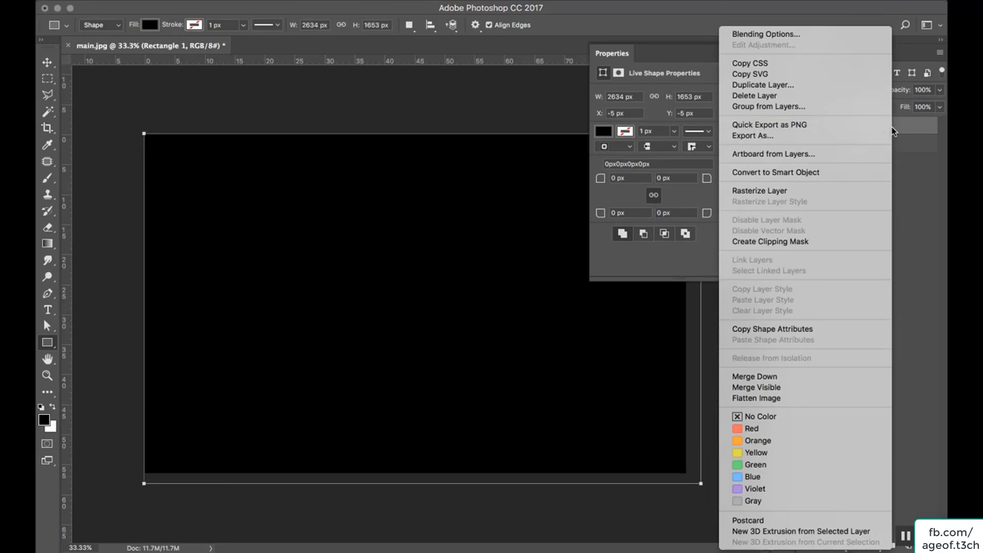
{"action": "left_click", "coordinate": [812, 194]}
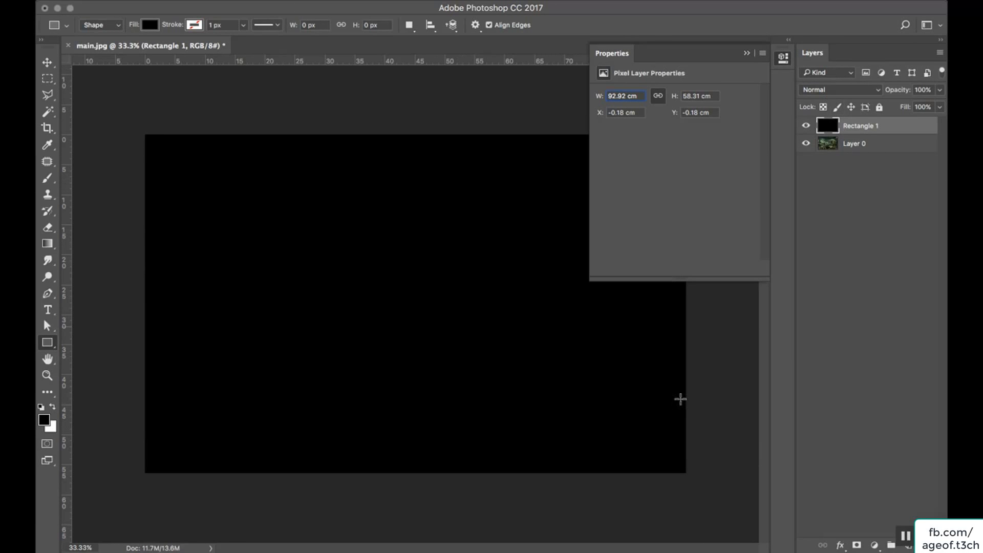
Delete the rasterized rectangle layer and put away the layer properties
{"action": "right_click", "coordinate": [905, 126]}
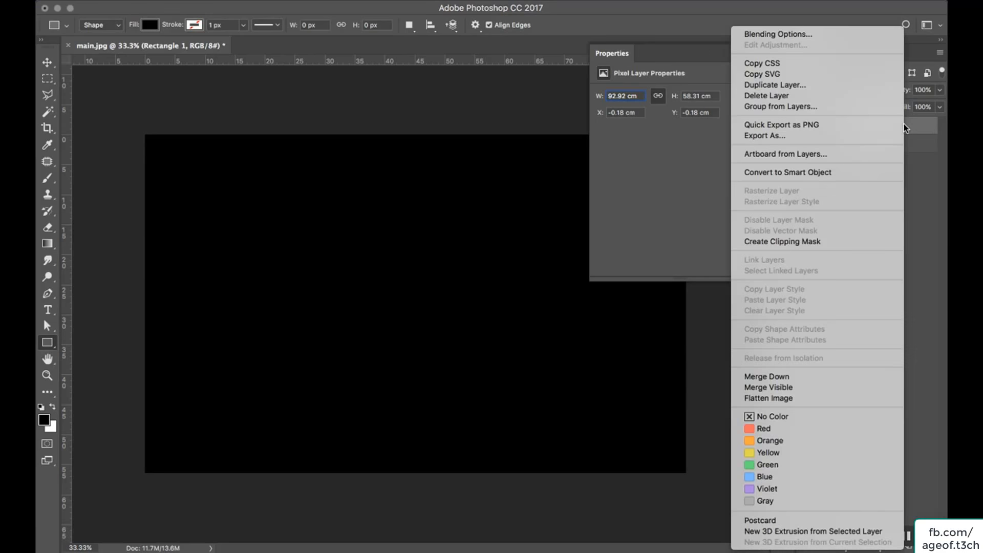
{"action": "left_click", "coordinate": [850, 102]}
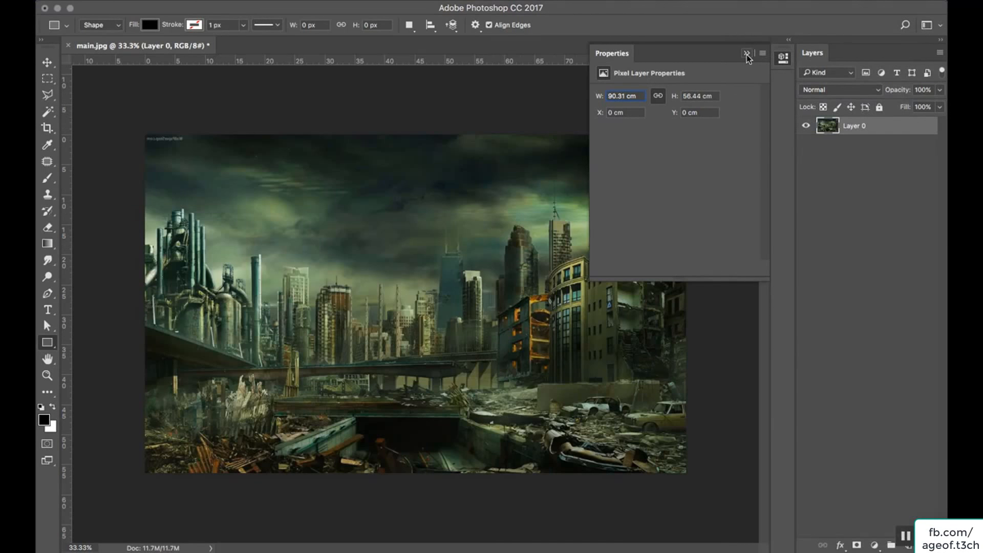
{"action": "left_click", "coordinate": [748, 54]}
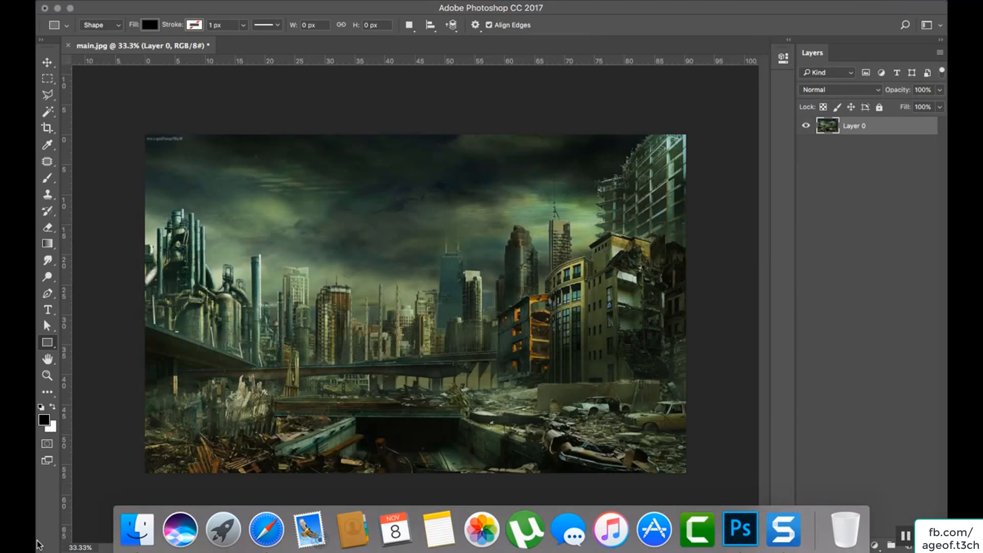
Switch to Finder and place the iron-man-avengers image from the layer mask folder into the city photo document
{"action": "left_click", "coordinate": [136, 529]}
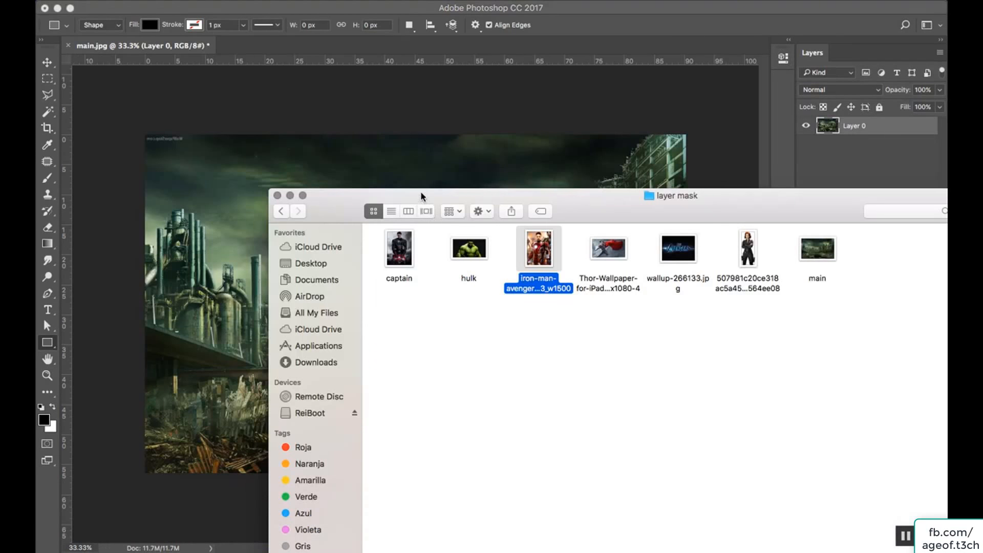
{"action": "left_click_drag", "start_coordinate": [421, 196], "coordinate": [450, 255]}
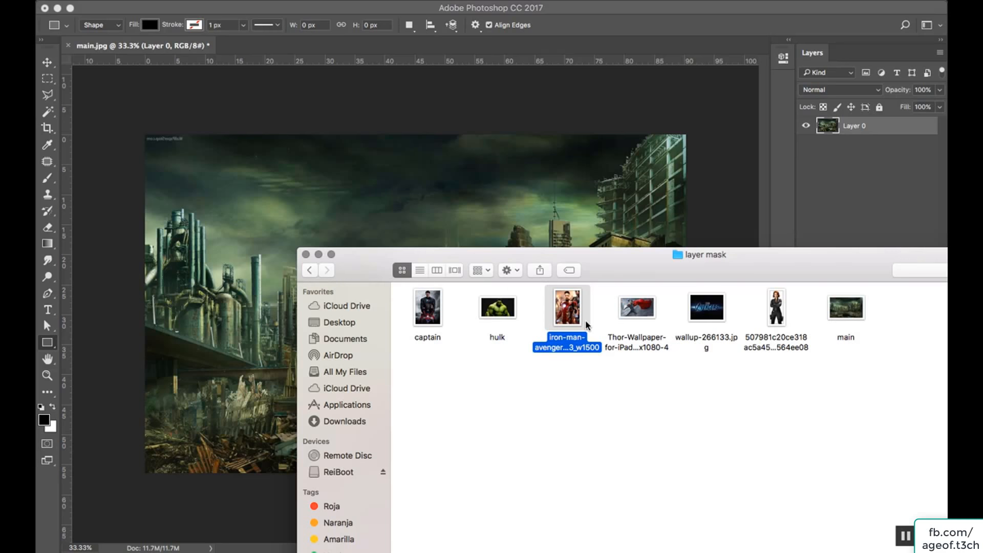
{"action": "left_click_drag", "start_coordinate": [597, 255], "coordinate": [786, 231]}
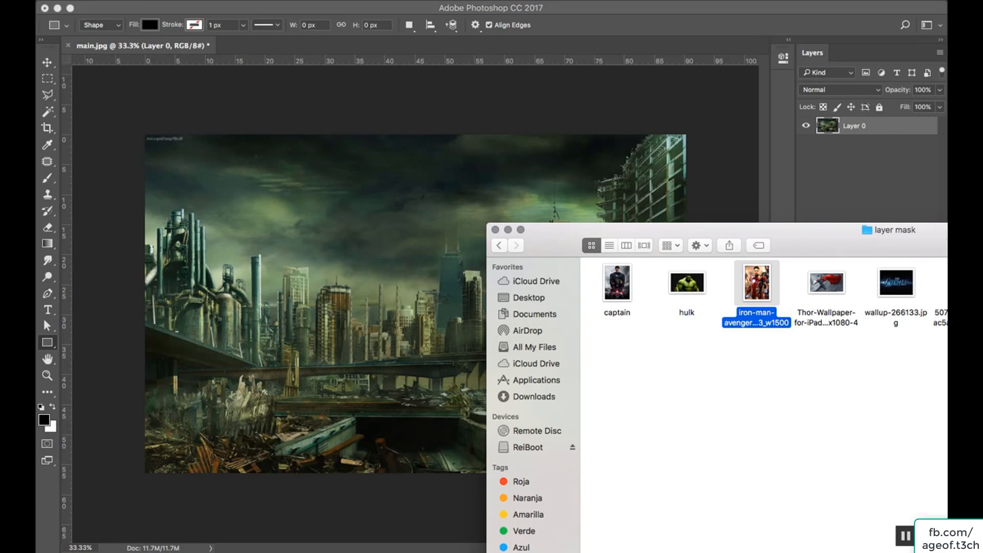
{"action": "left_click_drag", "start_coordinate": [773, 296], "coordinate": [405, 272]}
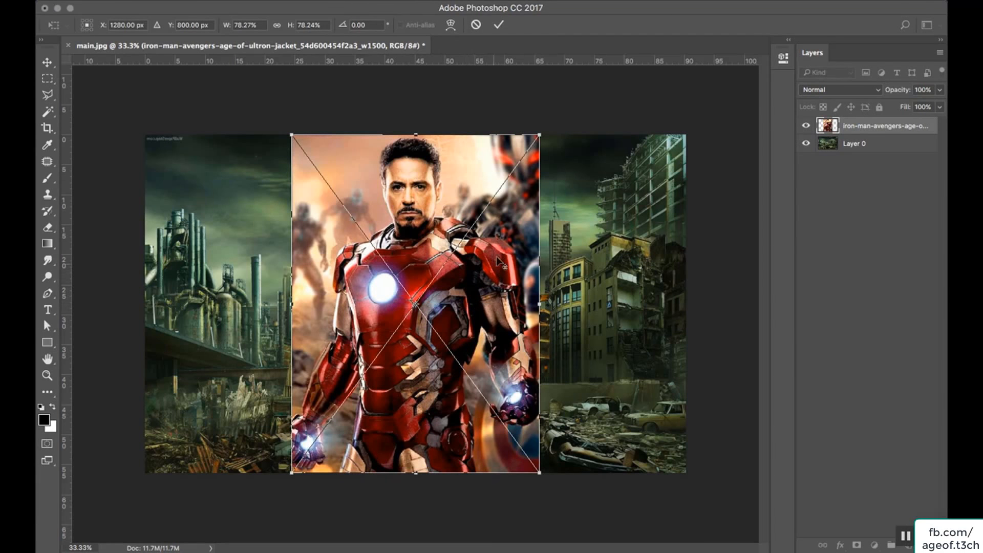
Scale the placed Iron Man image to about 53% and position it against the photo's upper edge, near the centre
{"action": "left_click_drag", "start_coordinate": [539, 124], "coordinate": [493, 182]}
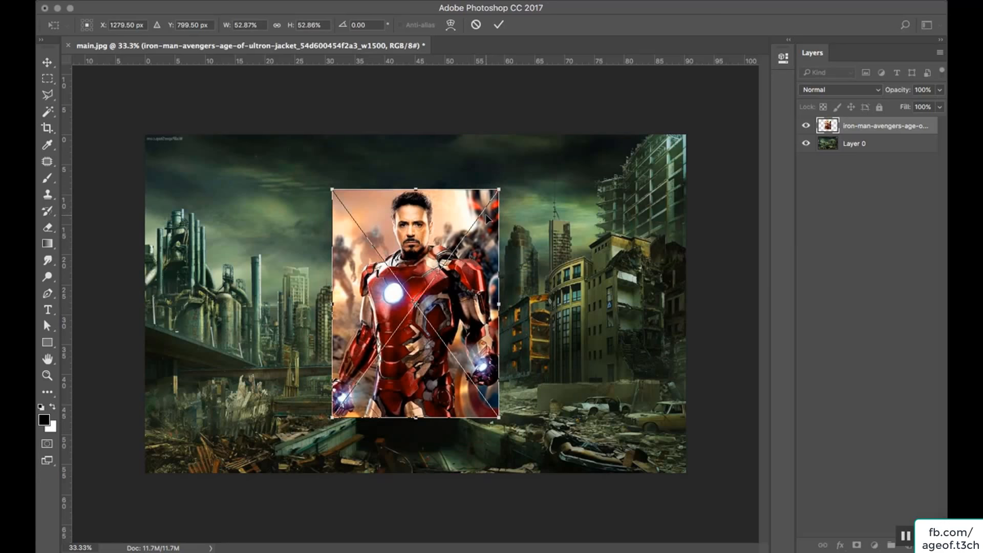
{"action": "key", "text": "Return"}
{"action": "key", "text": "v"}
{"action": "left_click_drag", "start_coordinate": [439, 254], "coordinate": [431, 203]}
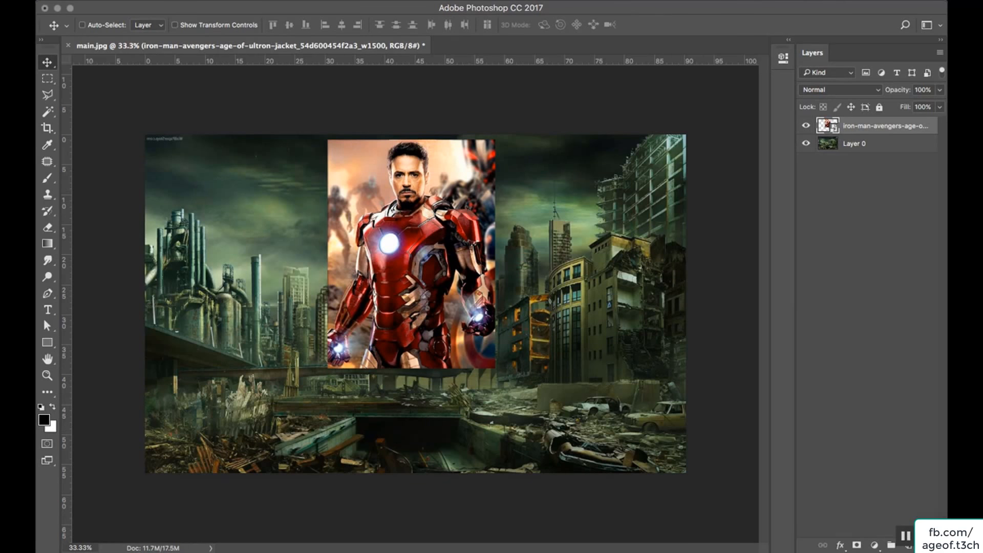
{"action": "mouse_move", "coordinate": [775, 528]}
{"action": "left_click_drag", "start_coordinate": [433, 244], "coordinate": [436, 240]}
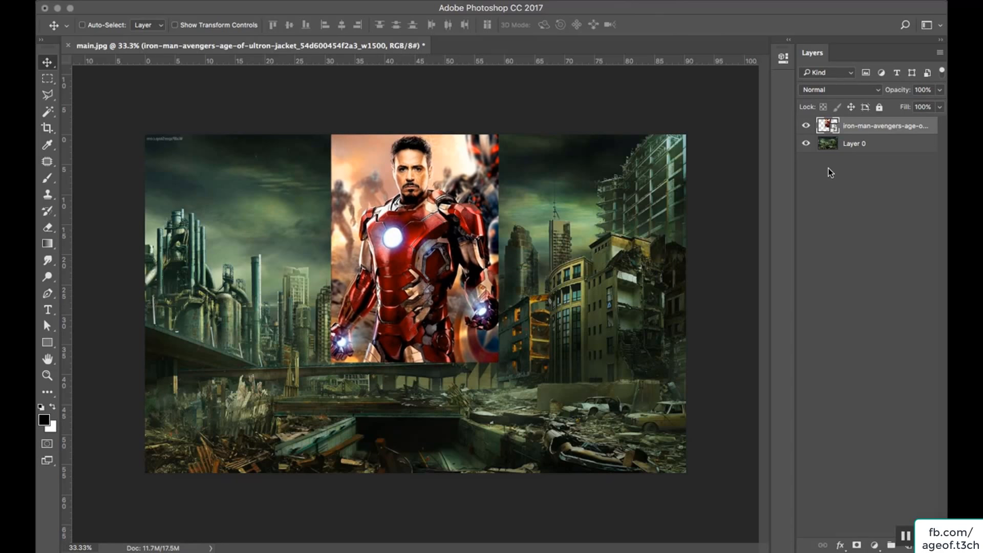
Add a layer mask to the Iron Man layer and choose a soft round brush with 0% hardness
{"action": "left_click", "coordinate": [857, 545]}
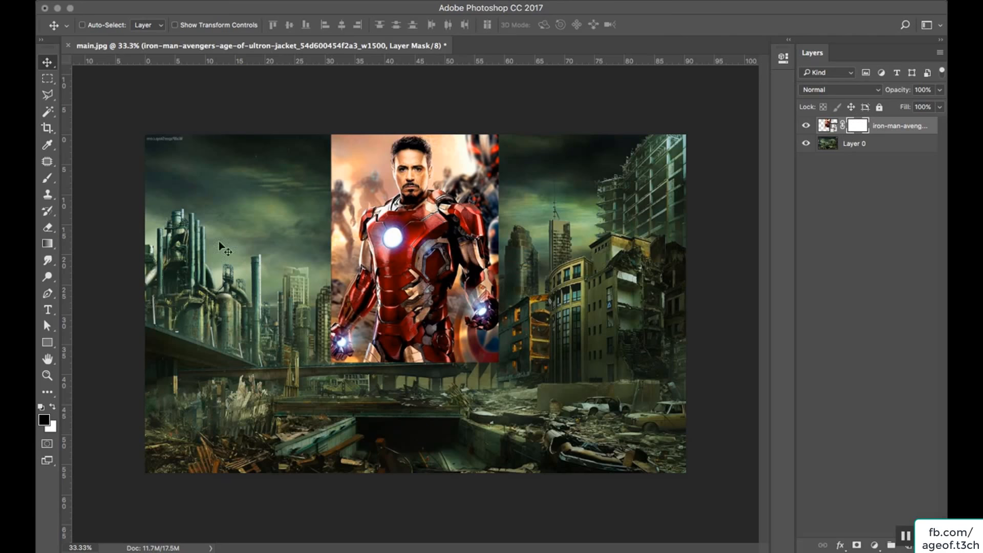
{"action": "left_click", "coordinate": [48, 177]}
{"action": "right_click", "coordinate": [214, 226]}
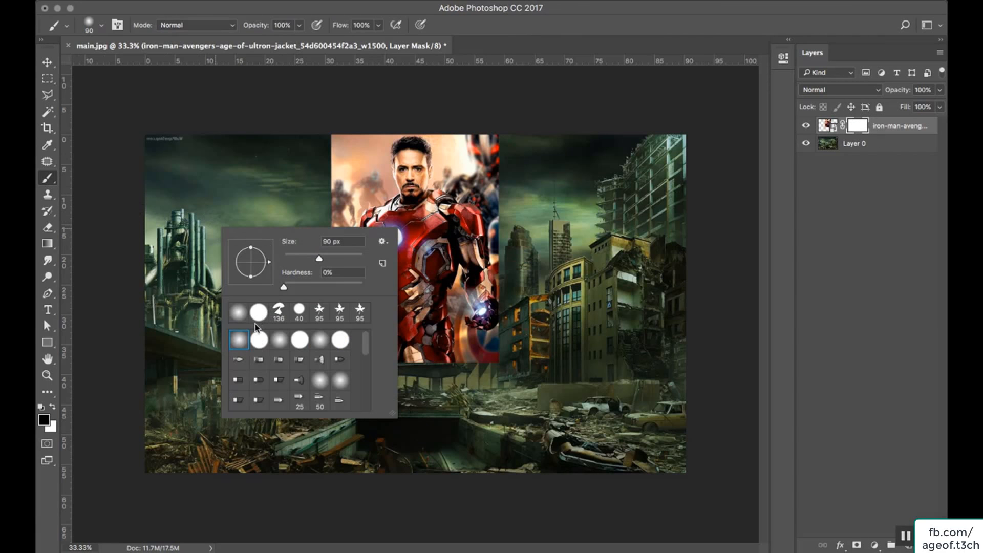
{"action": "left_click", "coordinate": [243, 346]}
{"action": "key", "text": "Return"}
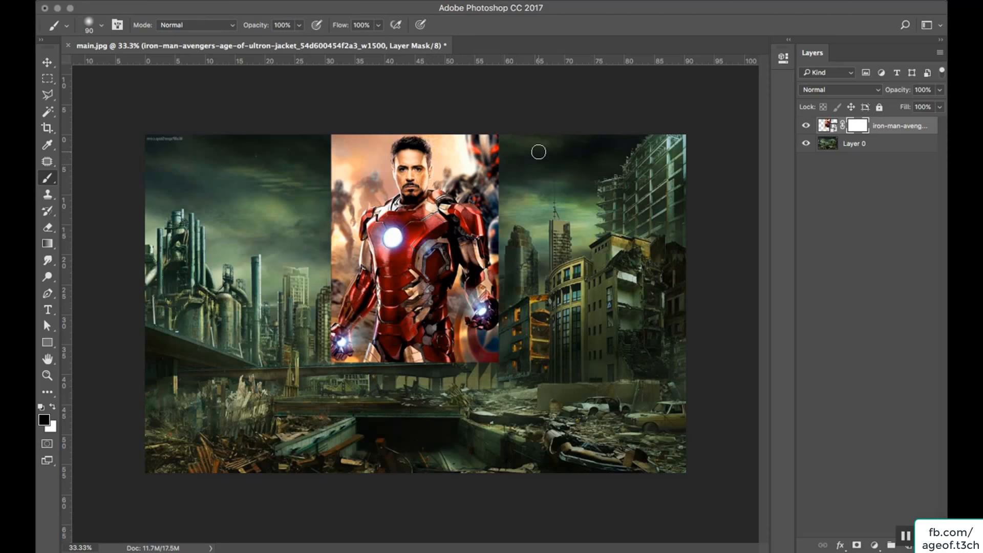
Enlarge the brush to 300 px and paint black on the mask to hide the background around Iron Man's right, lower and left edges
{"action": "key", "text": "bracketright"}
{"action": "key", "text": "bracketright"}
{"action": "key", "text": "bracketright"}
{"action": "key", "text": "bracketright"}
{"action": "key", "text": "bracketright"}
{"action": "key", "text": "bracketright"}
{"action": "key", "text": "bracketright"}
{"action": "mouse_move", "coordinate": [489, 139]}
{"action": "left_mouse_down"}
{"action": "mouse_move", "coordinate": [503, 363]}
{"action": "mouse_move", "coordinate": [341, 354]}
{"action": "mouse_move", "coordinate": [338, 377]}
{"action": "left_mouse_up"}
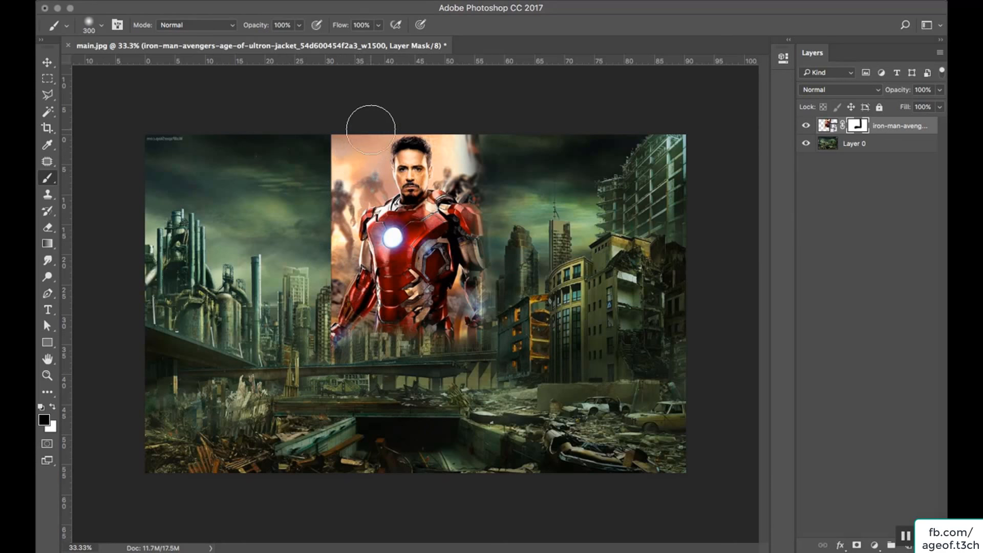
{"action": "mouse_move", "coordinate": [365, 123]}
{"action": "left_mouse_down"}
{"action": "mouse_move", "coordinate": [344, 147]}
{"action": "mouse_move", "coordinate": [328, 246]}
{"action": "left_mouse_up"}
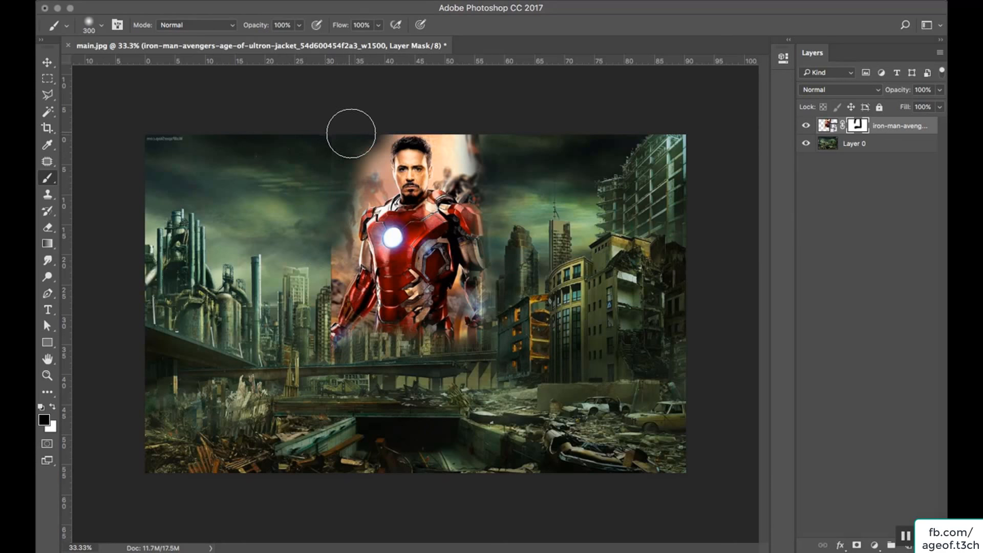
{"action": "left_click_drag", "start_coordinate": [325, 155], "coordinate": [328, 271]}
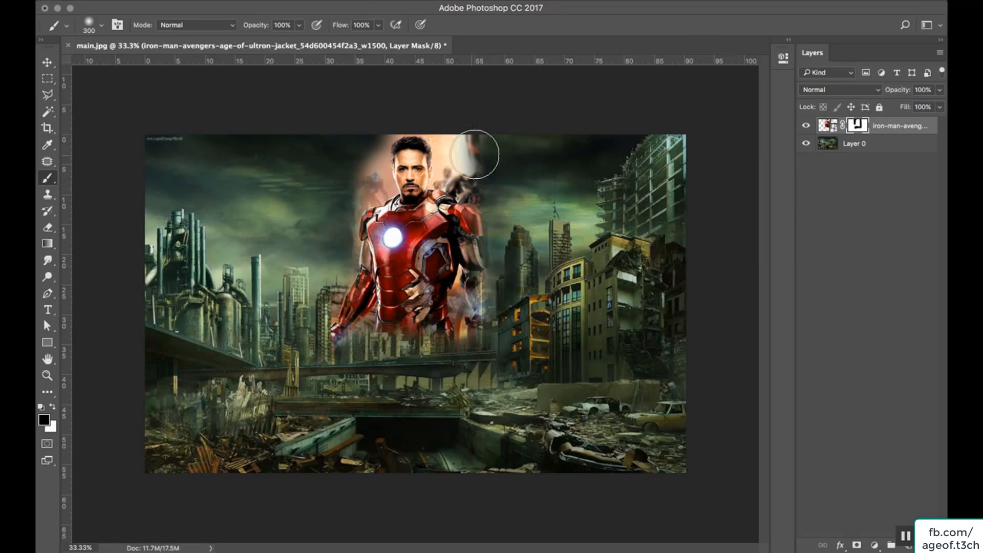
{"action": "mouse_move", "coordinate": [477, 153]}
{"action": "left_mouse_down"}
{"action": "mouse_move", "coordinate": [470, 137]}
{"action": "mouse_move", "coordinate": [510, 175]}
{"action": "left_mouse_up"}
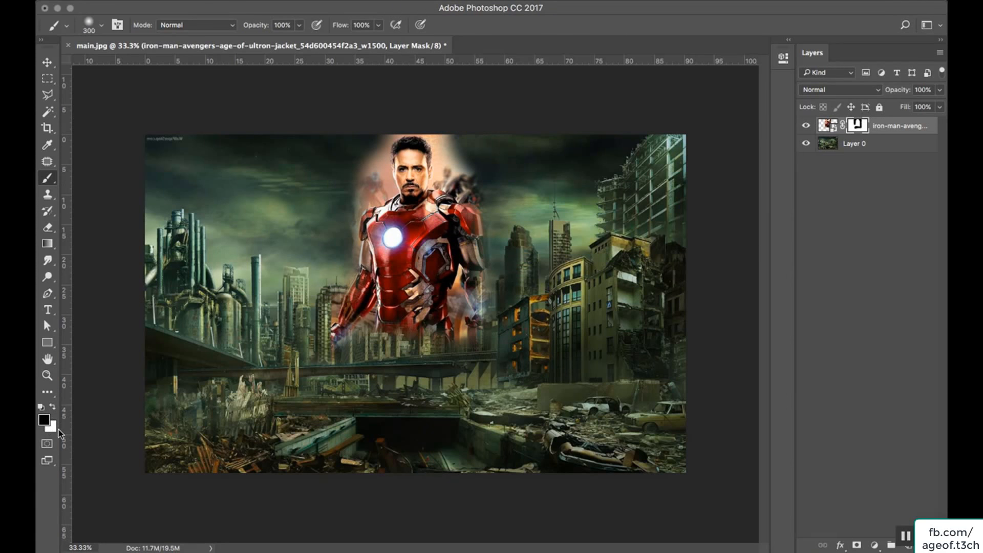
Switch to white and paint on the mask to restore the image's upper left area beside Iron Man
{"action": "key", "text": "x"}
{"action": "mouse_move", "coordinate": [340, 219]}
{"action": "left_mouse_down"}
{"action": "mouse_move", "coordinate": [369, 117]}
{"action": "mouse_move", "coordinate": [328, 195]}
{"action": "left_mouse_up"}
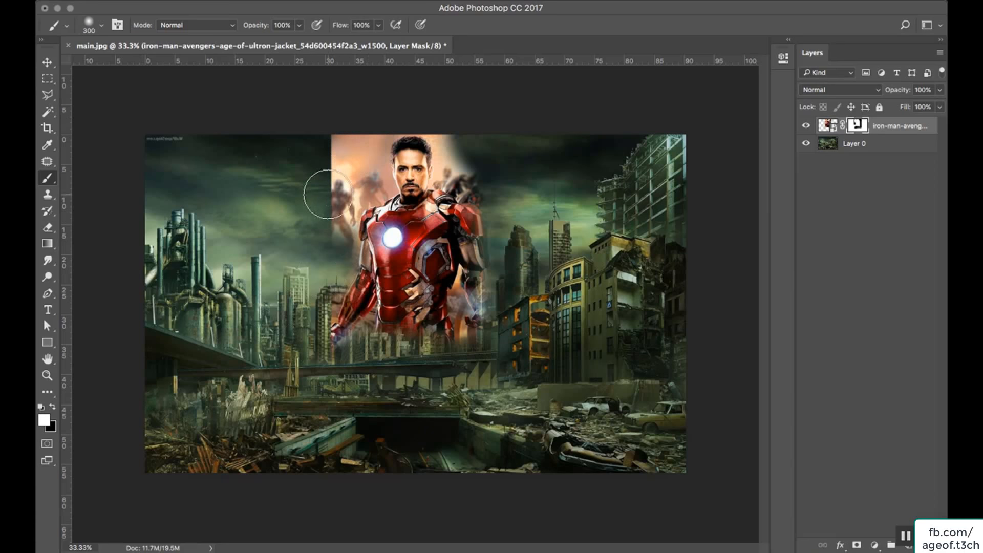
Switch to black and paint on the Iron Man mask to hide the background at his upper left
{"action": "left_click", "coordinate": [53, 407]}
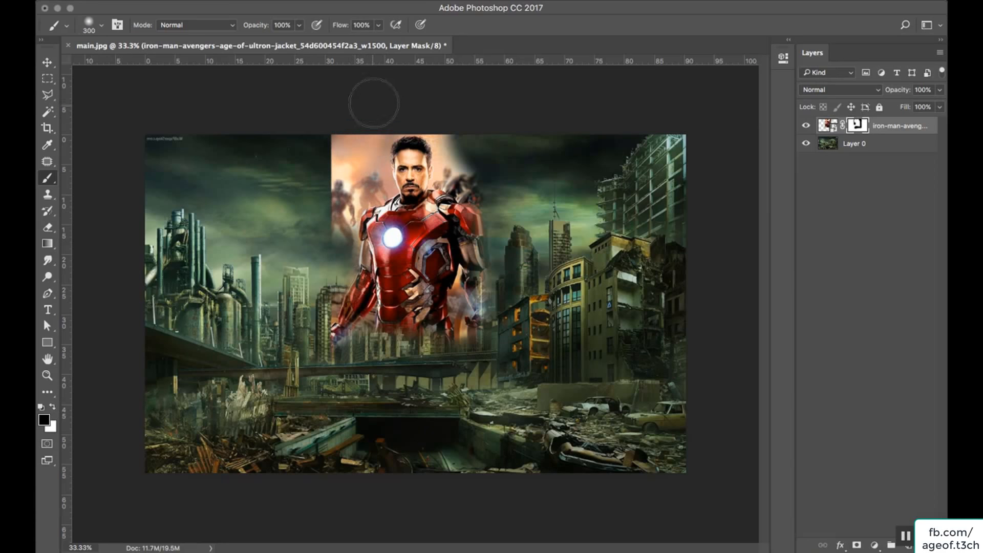
{"action": "mouse_move", "coordinate": [374, 103]}
{"action": "left_mouse_down"}
{"action": "mouse_move", "coordinate": [331, 169]}
{"action": "mouse_move", "coordinate": [329, 192]}
{"action": "mouse_move", "coordinate": [323, 146]}
{"action": "mouse_move", "coordinate": [321, 229]}
{"action": "mouse_move", "coordinate": [345, 165]}
{"action": "left_mouse_up"}
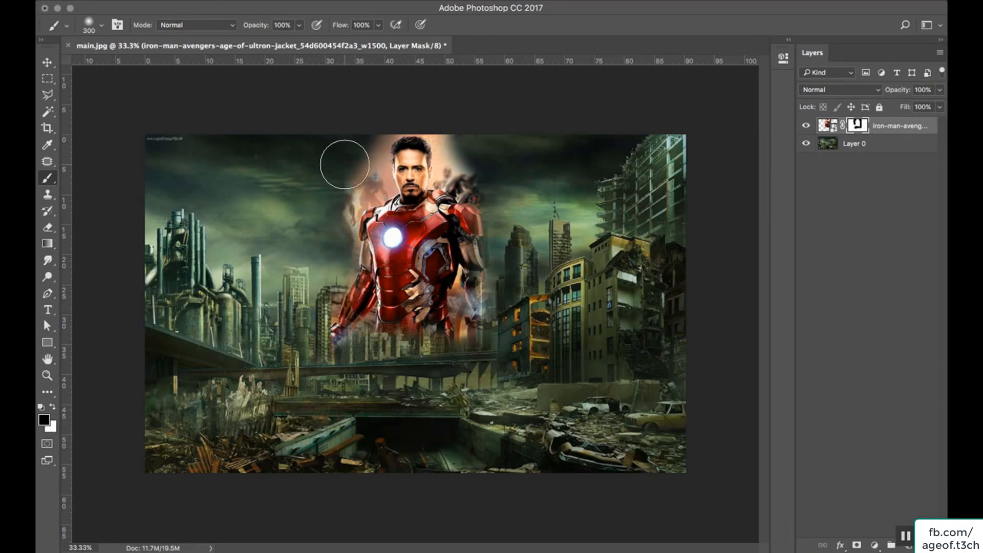
Place the hulk image into the ruined-city document, scaled to about 79% and shifted right of centre
{"action": "left_click", "coordinate": [107, 525]}
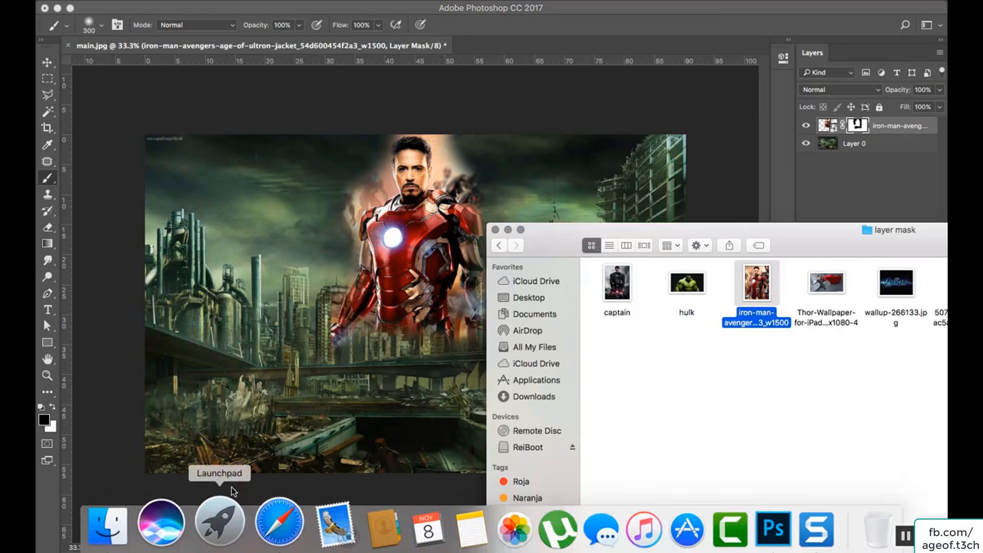
{"action": "left_click_drag", "start_coordinate": [687, 284], "coordinate": [415, 215]}
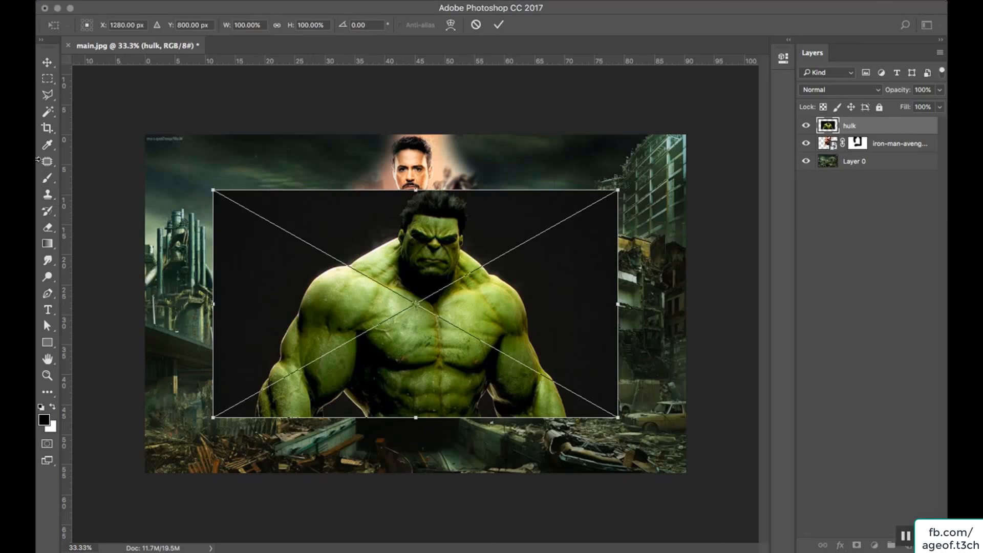
{"action": "left_click", "coordinate": [47, 62]}
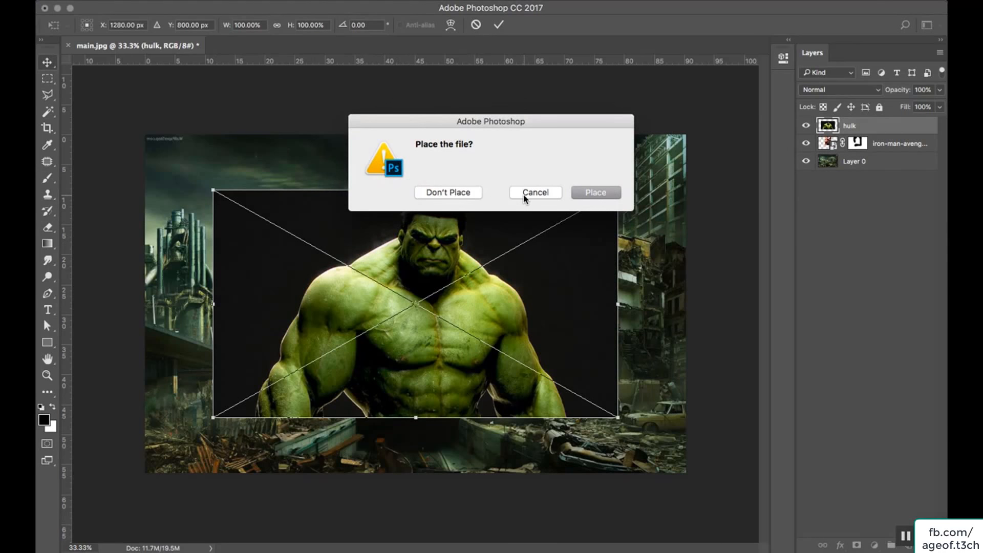
{"action": "left_click", "coordinate": [543, 191]}
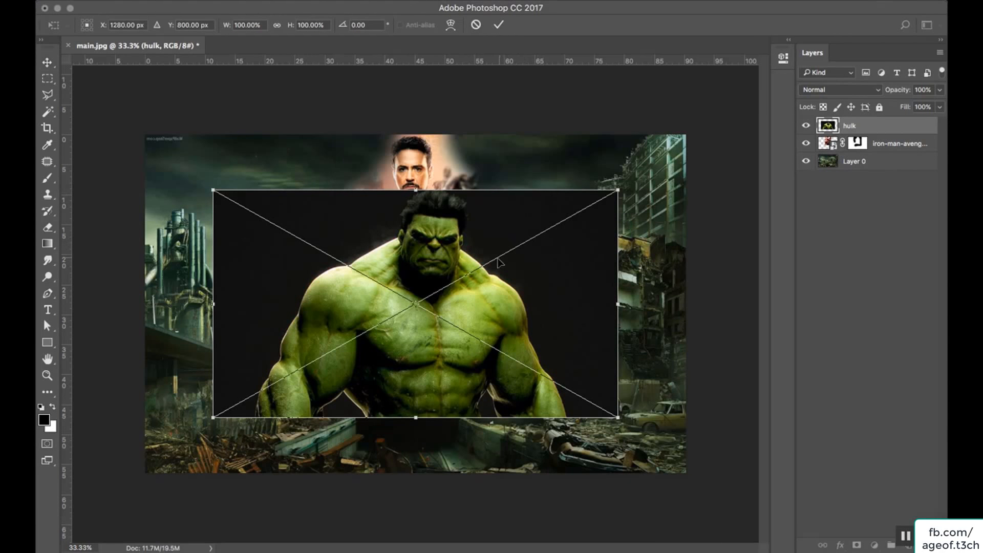
{"action": "left_click_drag", "start_coordinate": [500, 262], "coordinate": [571, 221]}
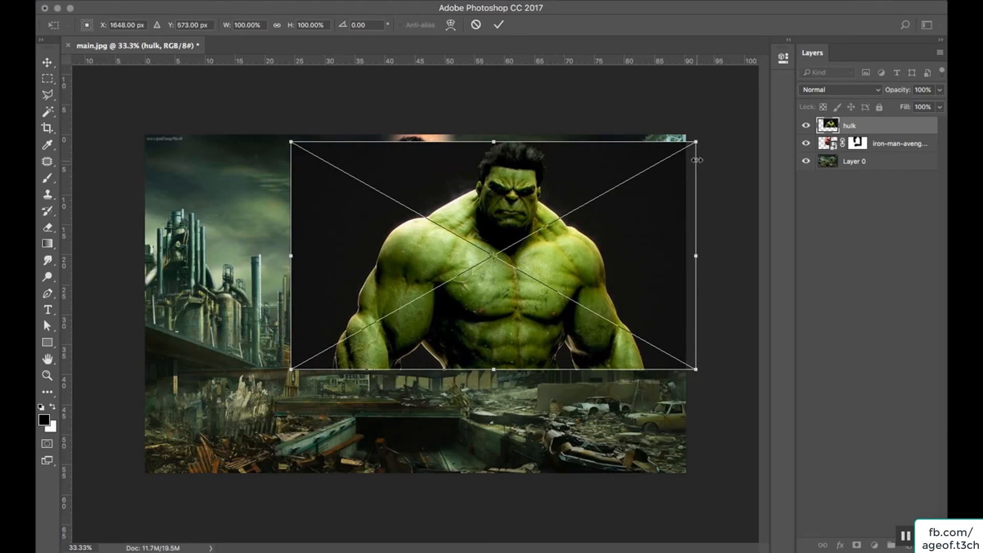
{"action": "left_click_drag", "start_coordinate": [696, 141], "coordinate": [655, 165]}
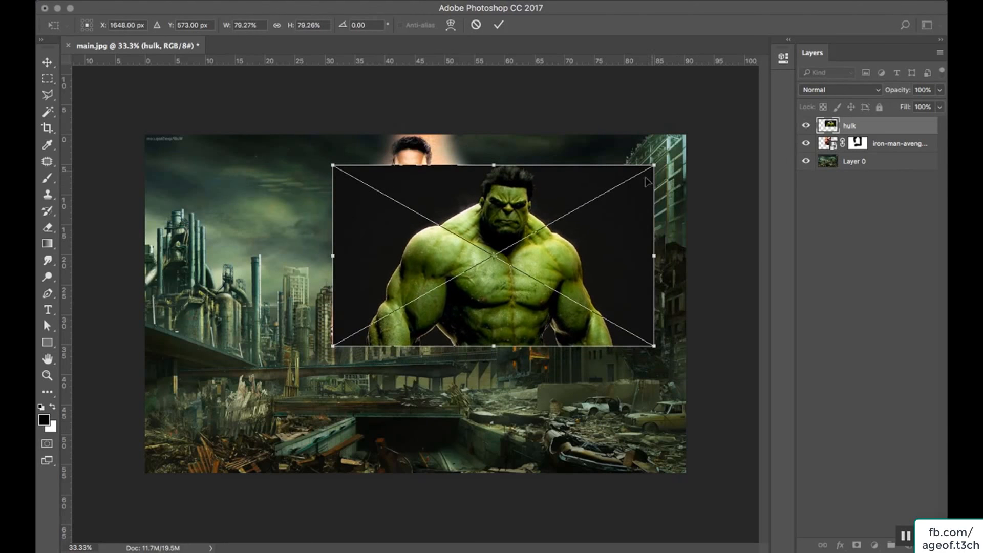
{"action": "key", "text": "Return"}
Move the Hulk image beside Iron Man against the photo's upper edge and reorder its layer beneath the Iron Man layer
{"action": "key", "text": "b"}
{"action": "key", "text": "v"}
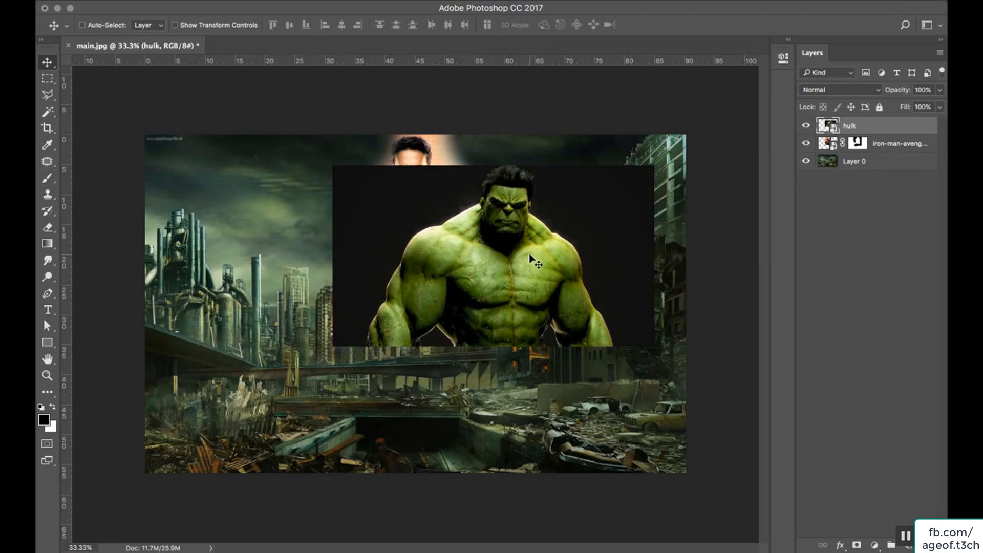
{"action": "mouse_move", "coordinate": [532, 257]}
{"action": "left_mouse_down"}
{"action": "mouse_move", "coordinate": [572, 233]}
{"action": "mouse_move", "coordinate": [524, 223]}
{"action": "left_mouse_up"}
{"action": "left_click_drag", "start_coordinate": [862, 141], "coordinate": [867, 122]}
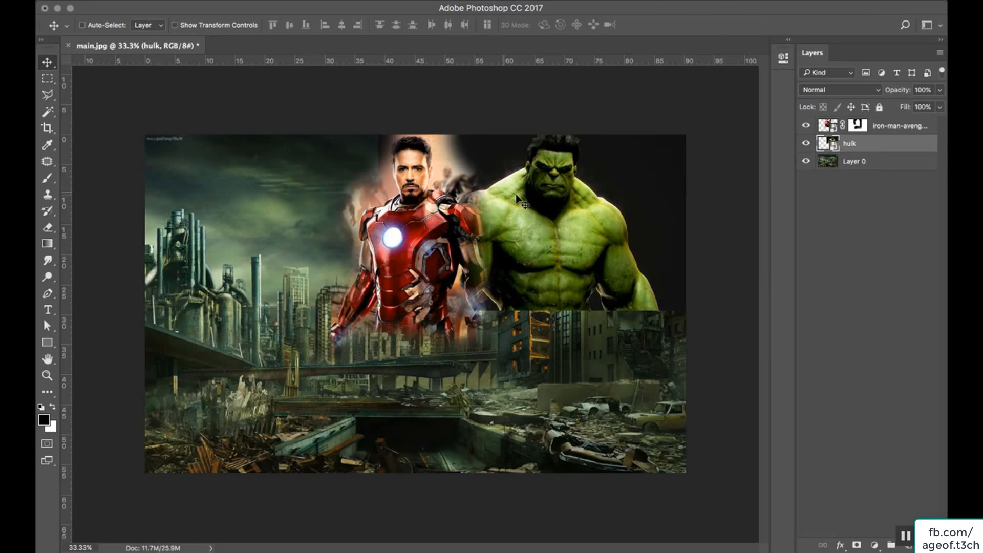
Add a layer mask to the hulk layer and paint black to hide the dark background beside and below Hulk
{"action": "left_click", "coordinate": [856, 546]}
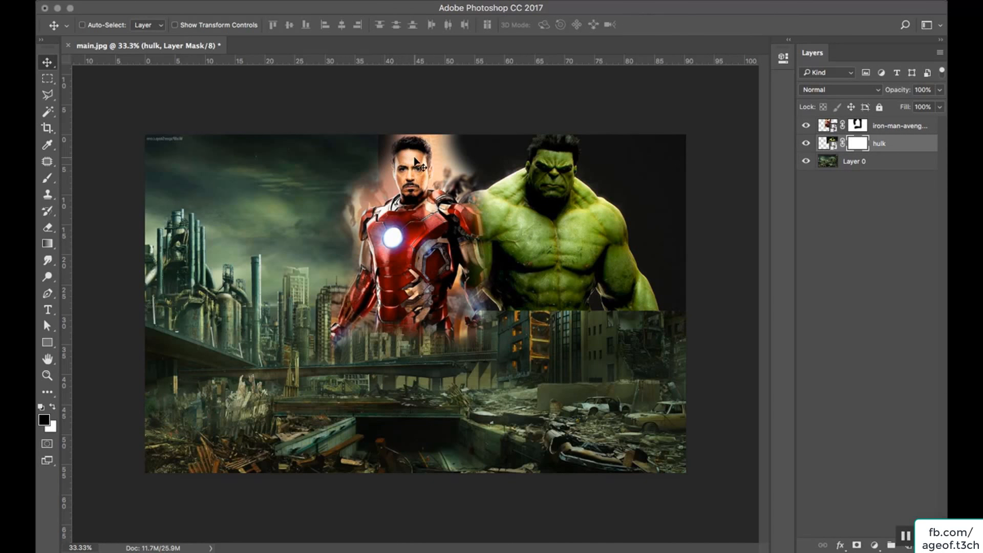
{"action": "key", "text": "b"}
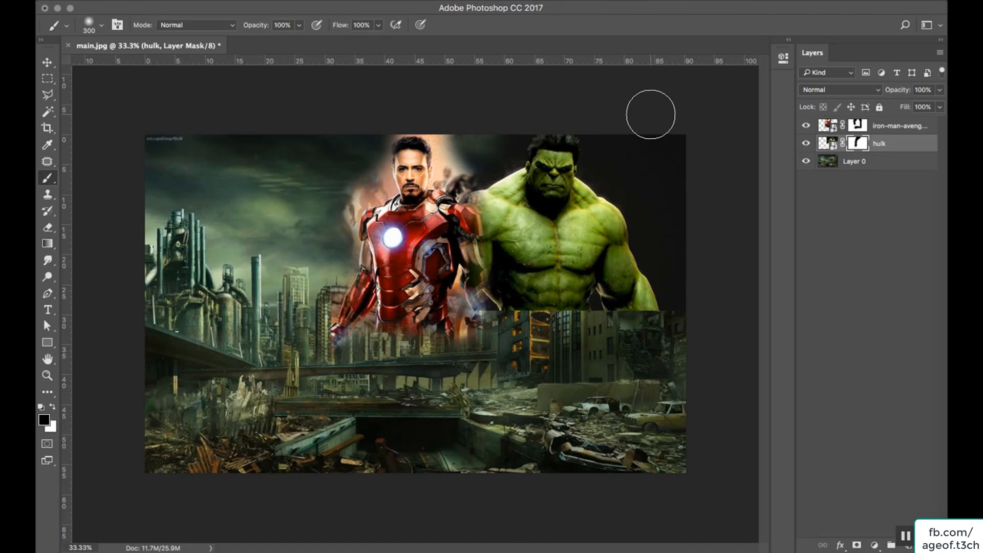
{"action": "mouse_move", "coordinate": [650, 109]}
{"action": "left_mouse_down"}
{"action": "mouse_move", "coordinate": [677, 215]}
{"action": "mouse_move", "coordinate": [670, 306]}
{"action": "mouse_move", "coordinate": [679, 220]}
{"action": "mouse_move", "coordinate": [638, 150]}
{"action": "mouse_move", "coordinate": [610, 131]}
{"action": "mouse_move", "coordinate": [633, 170]}
{"action": "mouse_move", "coordinate": [623, 148]}
{"action": "mouse_move", "coordinate": [676, 133]}
{"action": "left_mouse_up"}
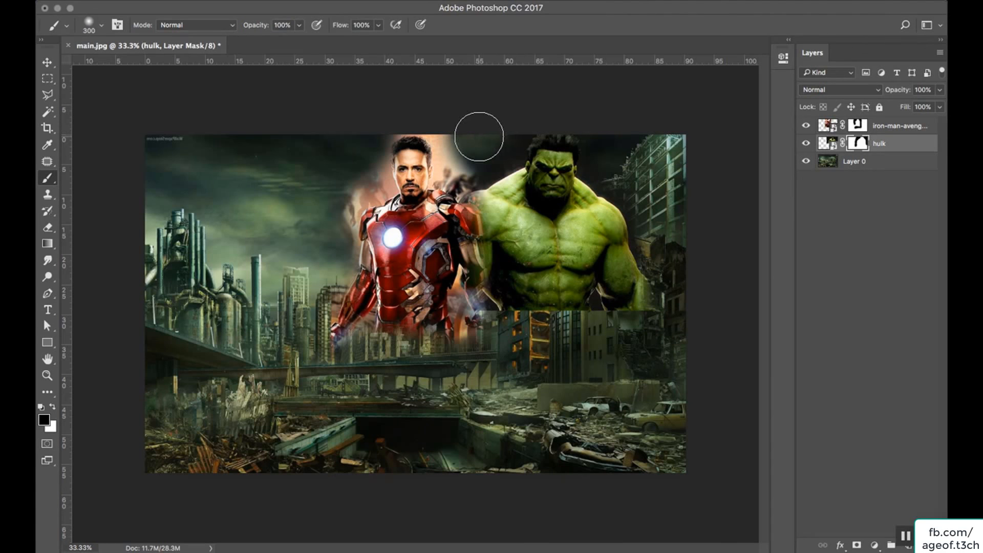
{"action": "mouse_move", "coordinate": [511, 323]}
{"action": "left_mouse_down"}
{"action": "mouse_move", "coordinate": [486, 329]}
{"action": "mouse_move", "coordinate": [641, 338]}
{"action": "mouse_move", "coordinate": [621, 338]}
{"action": "mouse_move", "coordinate": [649, 323]}
{"action": "mouse_move", "coordinate": [490, 326]}
{"action": "mouse_move", "coordinate": [690, 314]}
{"action": "mouse_move", "coordinate": [702, 339]}
{"action": "mouse_move", "coordinate": [650, 320]}
{"action": "mouse_move", "coordinate": [661, 308]}
{"action": "mouse_move", "coordinate": [668, 348]}
{"action": "left_mouse_up"}
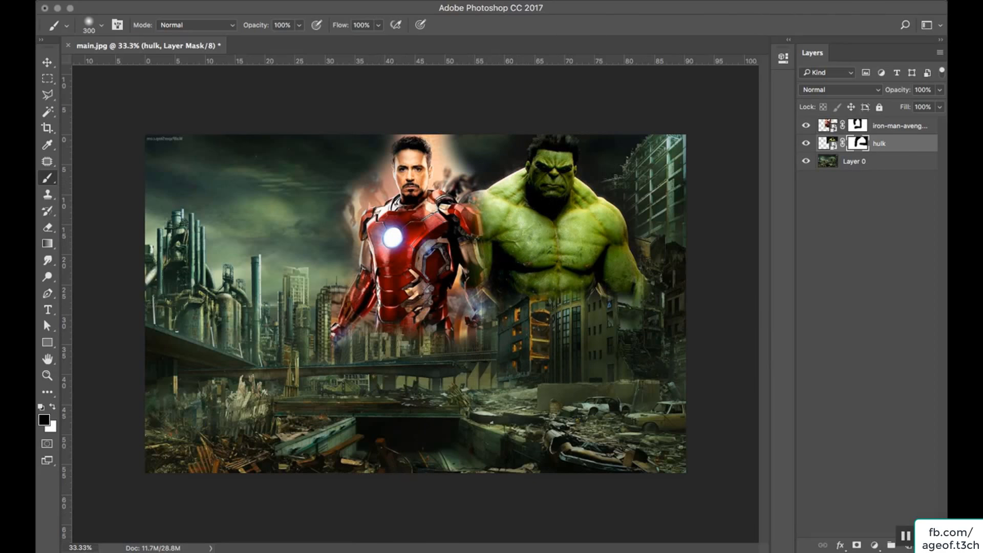
Place the captain image from the layer mask folder into the document, scaled to about 500%
{"action": "mouse_move", "coordinate": [171, 548]}
{"action": "left_click", "coordinate": [132, 543]}
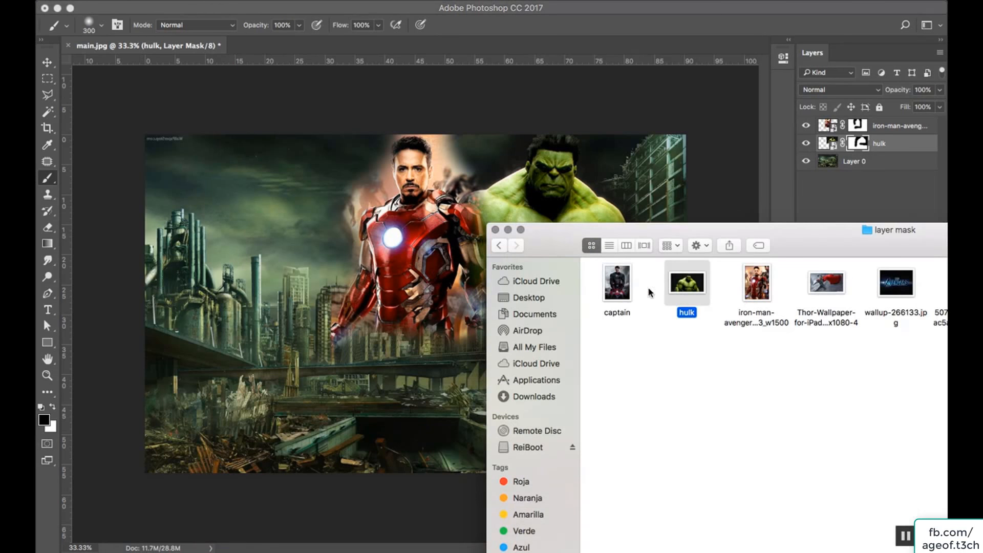
{"action": "left_click", "coordinate": [828, 286]}
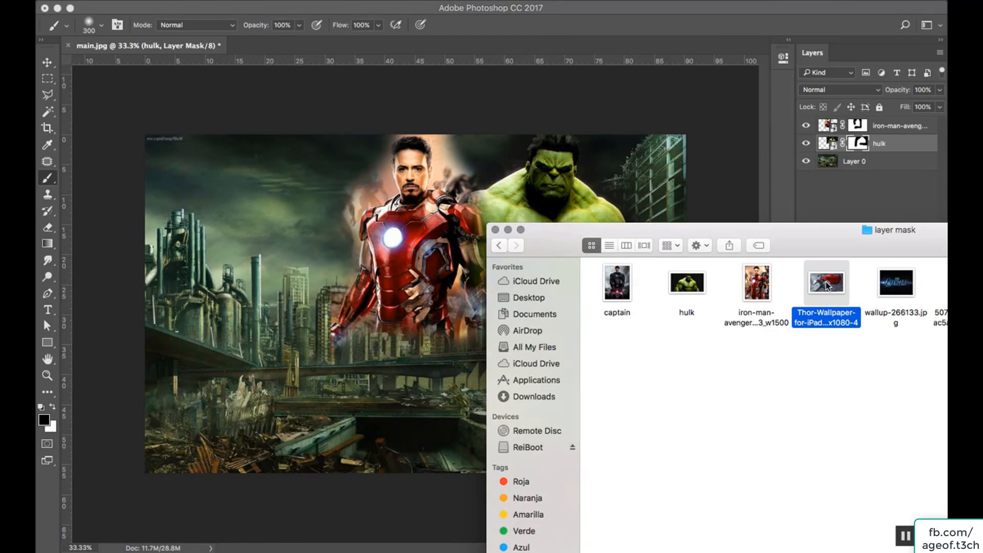
{"action": "left_click_drag", "start_coordinate": [616, 283], "coordinate": [431, 208]}
{"action": "left_click_drag", "start_coordinate": [430, 207], "coordinate": [478, 220]}
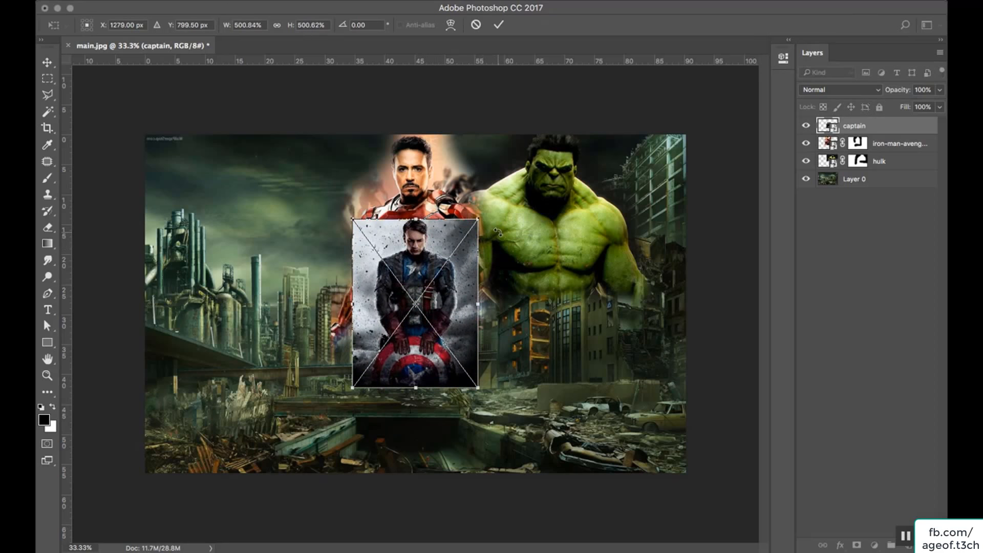
{"action": "key", "text": "Return"}
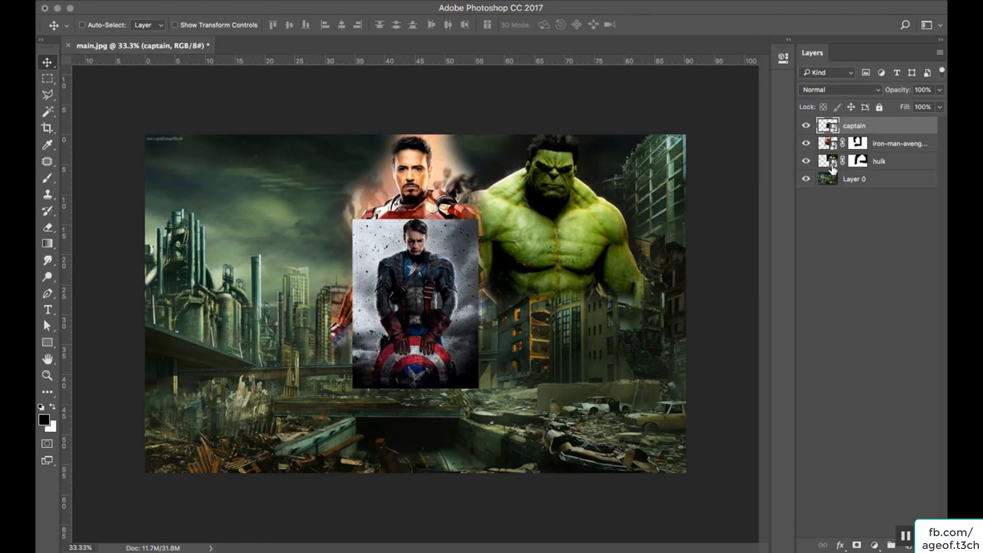
Move the captain image to the photo's upper right corner and reorder its layer beneath the hulk layer
{"action": "left_click_drag", "start_coordinate": [416, 287], "coordinate": [653, 206]}
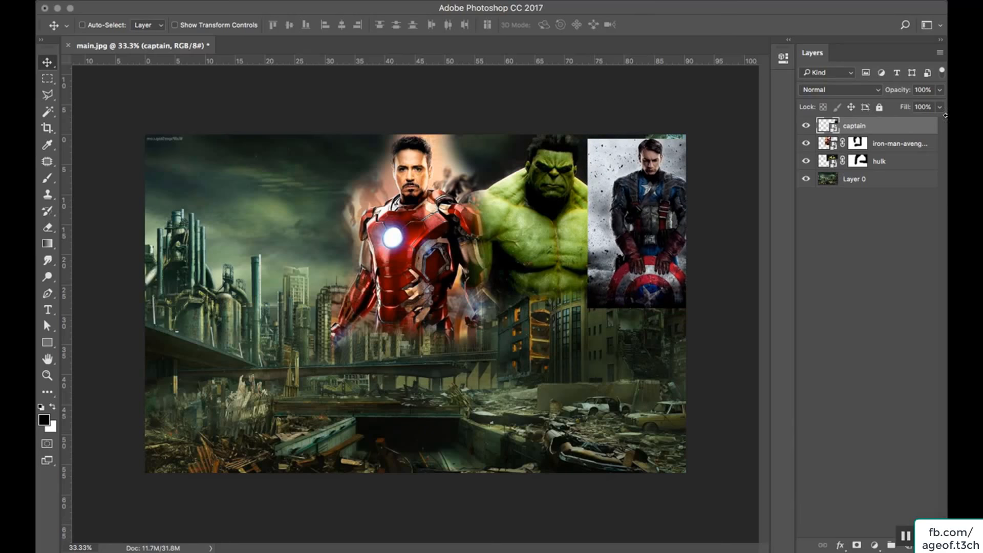
{"action": "left_click_drag", "start_coordinate": [855, 126], "coordinate": [863, 170]}
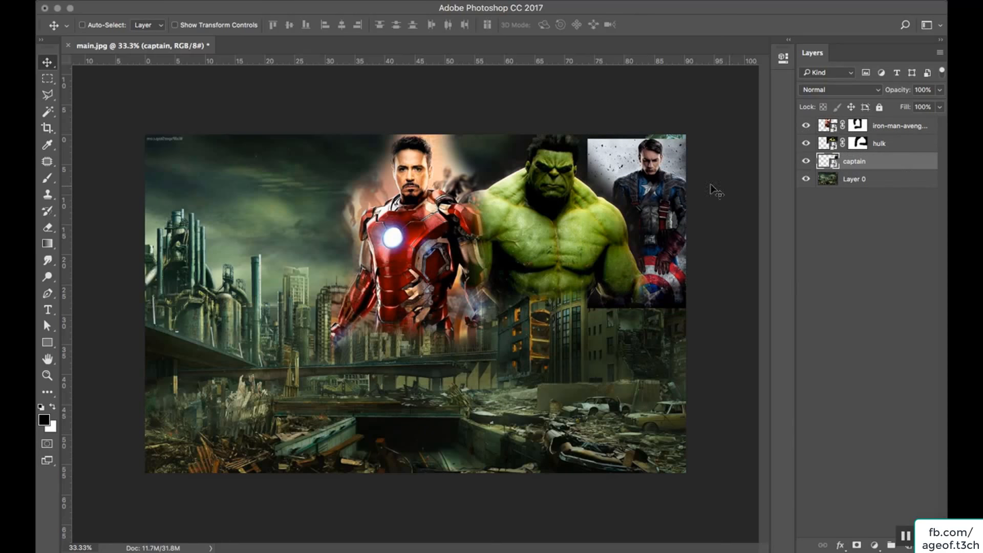
{"action": "mouse_move", "coordinate": [664, 179]}
{"action": "left_mouse_down"}
{"action": "mouse_move", "coordinate": [669, 172]}
{"action": "mouse_move", "coordinate": [659, 174]}
{"action": "left_mouse_up"}
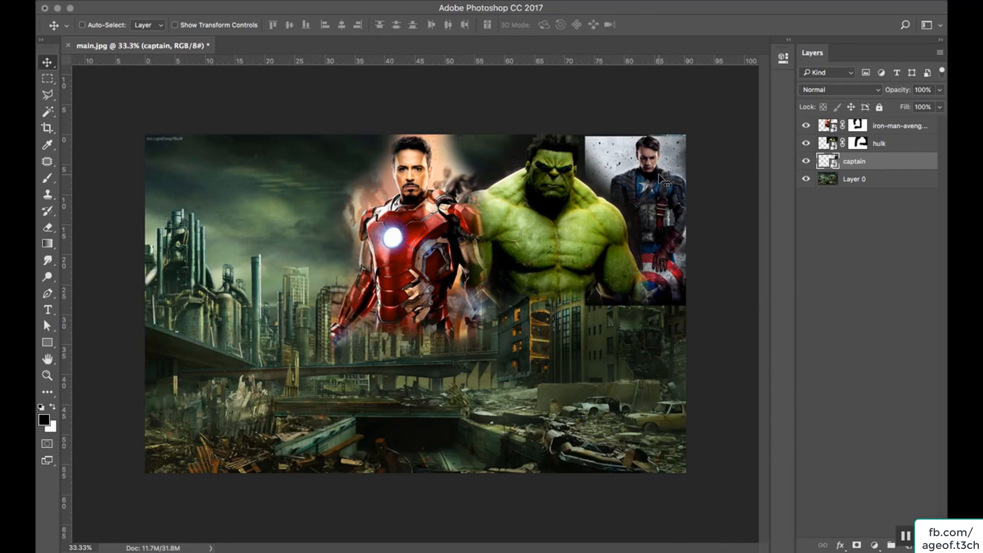
Scale the captain image to about 645% and shift it slightly down and left behind Hulk
{"action": "key", "text": "super"}
{"action": "key", "text": "super+t"}
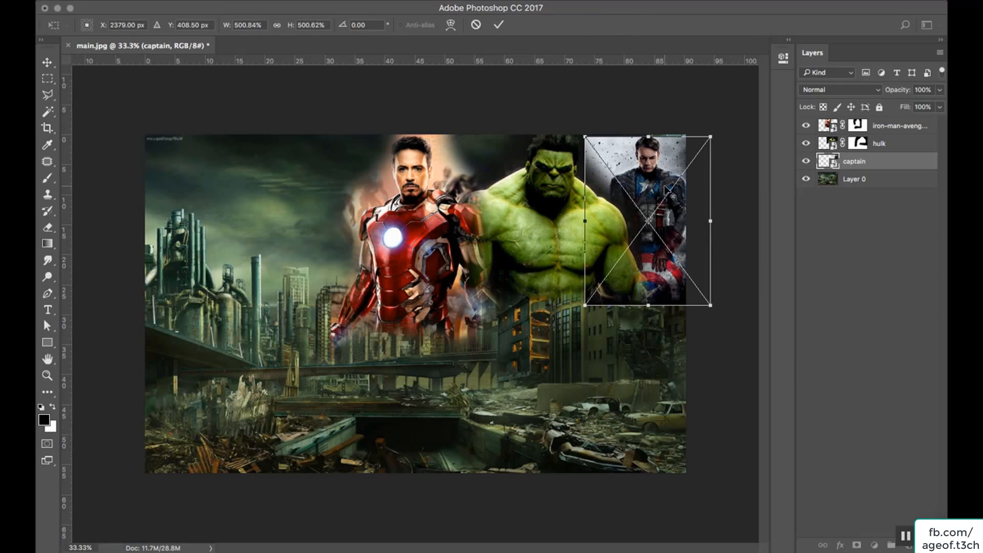
{"action": "left_click_drag", "start_coordinate": [583, 136], "coordinate": [566, 110]}
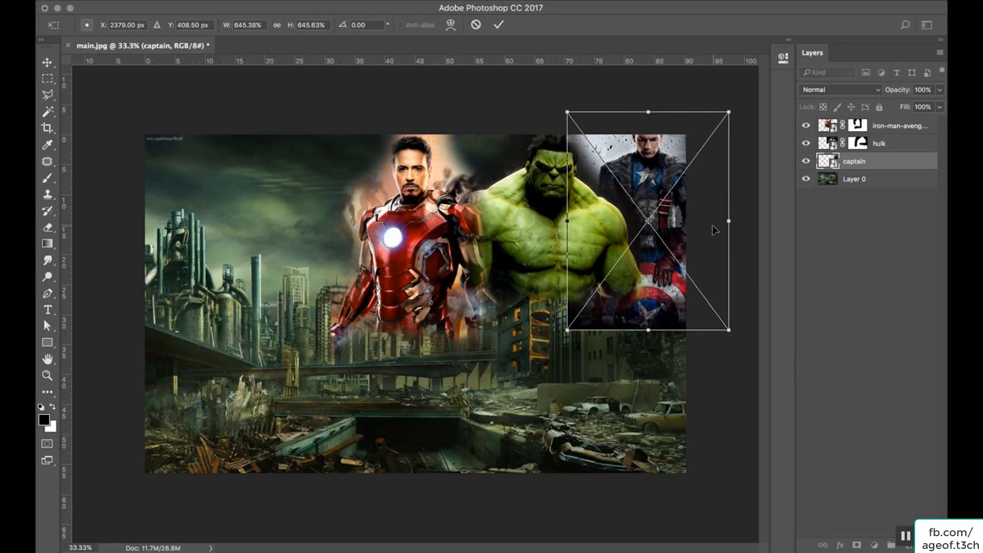
{"action": "left_click_drag", "start_coordinate": [712, 226], "coordinate": [701, 244]}
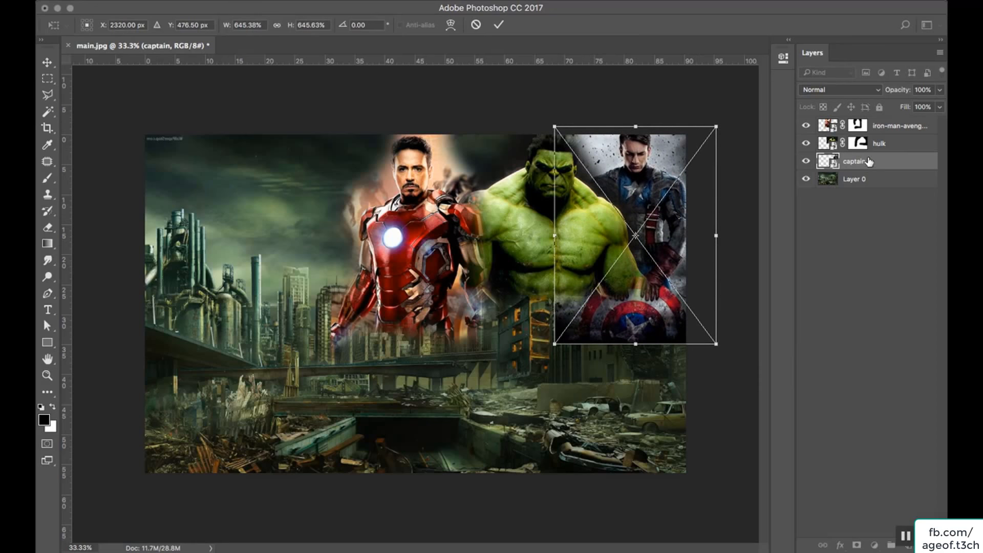
{"action": "key", "text": "Return"}
Shift the Hulk and Iron Man images left together and paint black on the hulk mask beside Hulk's head
{"action": "left_click", "coordinate": [892, 145]}
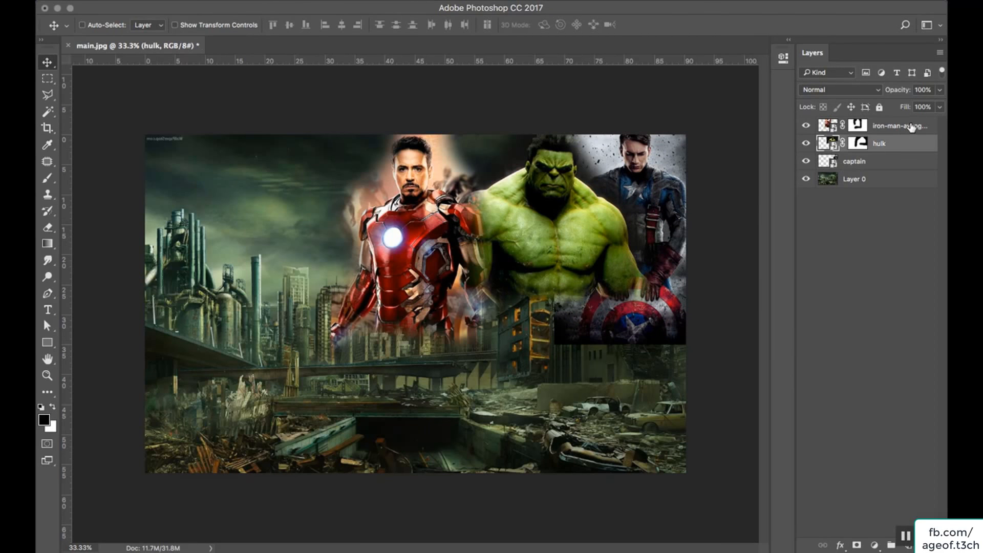
{"action": "left_click_drag", "start_coordinate": [521, 238], "coordinate": [484, 236]}
{"action": "left_click", "coordinate": [859, 143]}
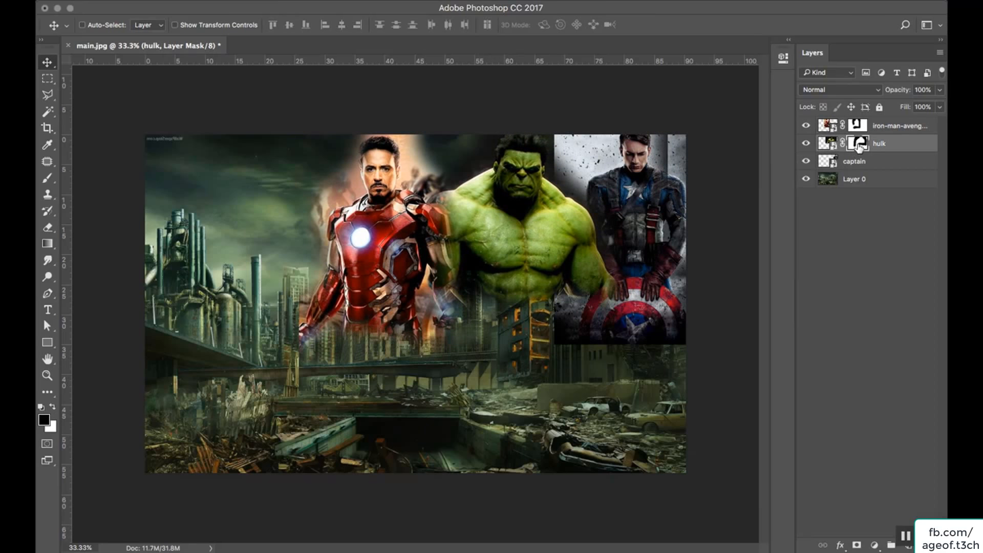
{"action": "key", "text": "b"}
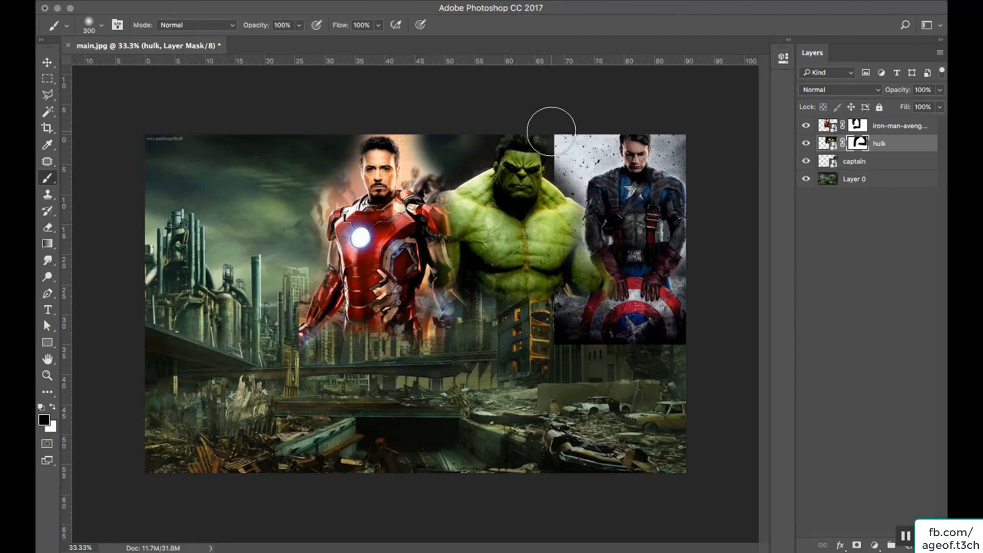
{"action": "left_click_drag", "start_coordinate": [551, 132], "coordinate": [562, 121]}
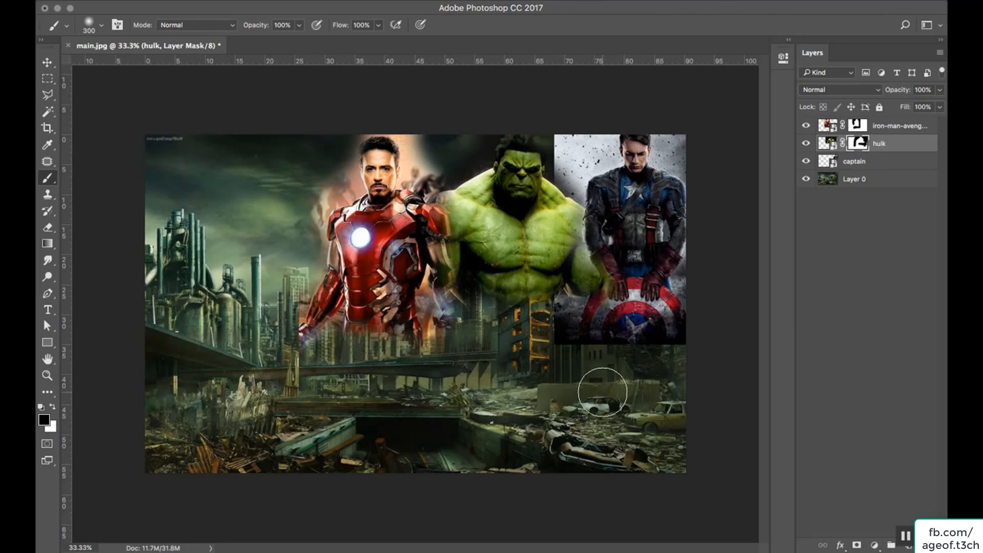
Add a layer mask to the captain layer, paint black over its surrounding background, and move the layer above the hulk layer
{"action": "left_click", "coordinate": [880, 165]}
{"action": "left_click", "coordinate": [857, 545]}
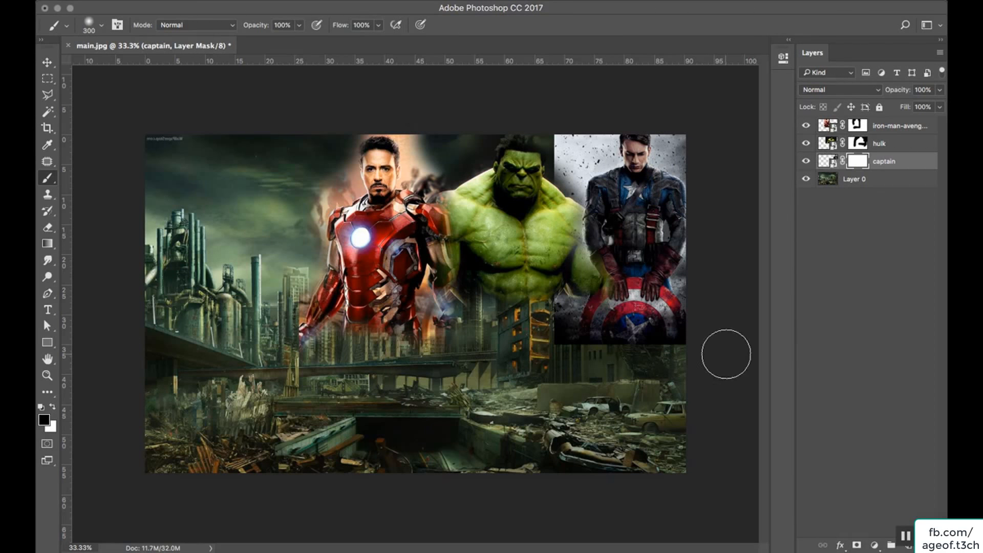
{"action": "mouse_move", "coordinate": [724, 351]}
{"action": "left_mouse_down"}
{"action": "mouse_move", "coordinate": [555, 328]}
{"action": "mouse_move", "coordinate": [658, 341]}
{"action": "mouse_move", "coordinate": [598, 334]}
{"action": "left_mouse_up"}
{"action": "mouse_move", "coordinate": [587, 184]}
{"action": "left_mouse_down"}
{"action": "mouse_move", "coordinate": [566, 136]}
{"action": "mouse_move", "coordinate": [589, 149]}
{"action": "mouse_move", "coordinate": [594, 139]}
{"action": "mouse_move", "coordinate": [568, 160]}
{"action": "mouse_move", "coordinate": [557, 187]}
{"action": "left_mouse_up"}
{"action": "key", "text": "super+z"}
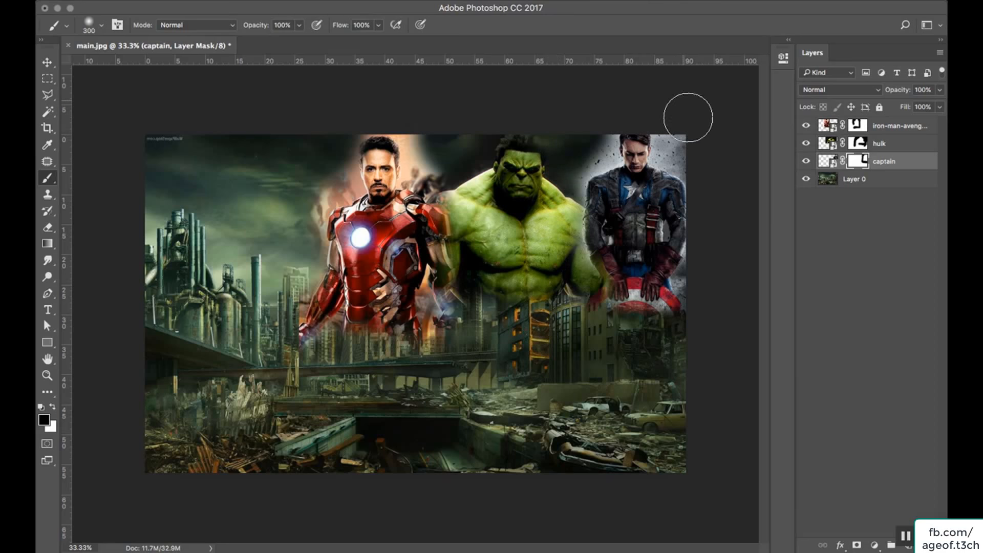
{"action": "mouse_move", "coordinate": [687, 116]}
{"action": "left_mouse_down"}
{"action": "mouse_move", "coordinate": [705, 158]}
{"action": "mouse_move", "coordinate": [685, 125]}
{"action": "left_mouse_up"}
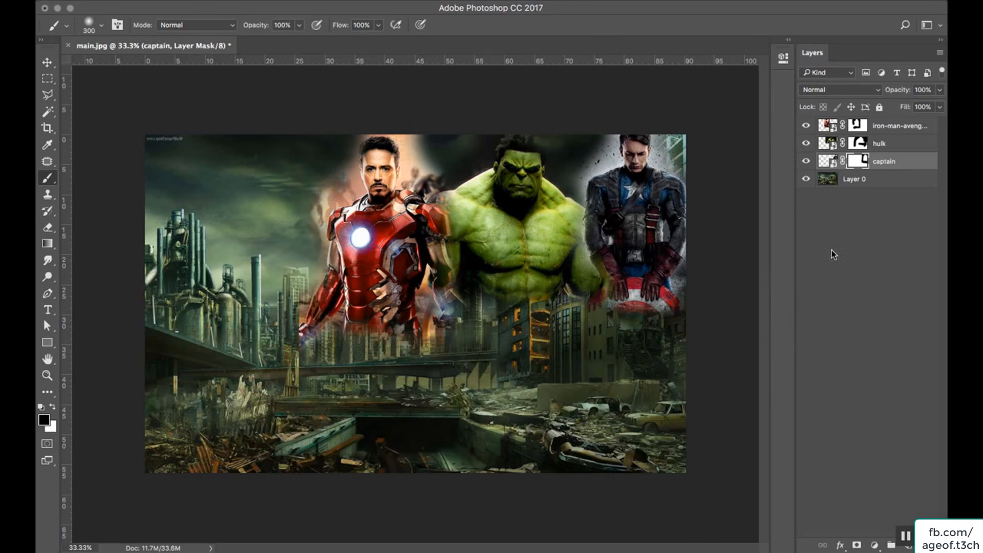
{"action": "left_click_drag", "start_coordinate": [900, 161], "coordinate": [903, 139]}
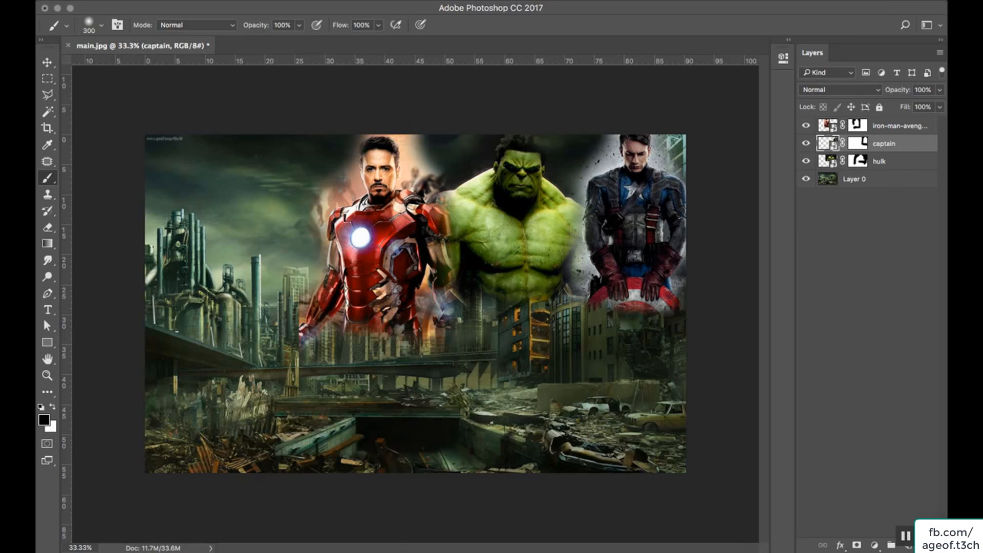
Place the Thor wallpaper image from the layer mask folder into the document at its default size
{"action": "left_click", "coordinate": [136, 523]}
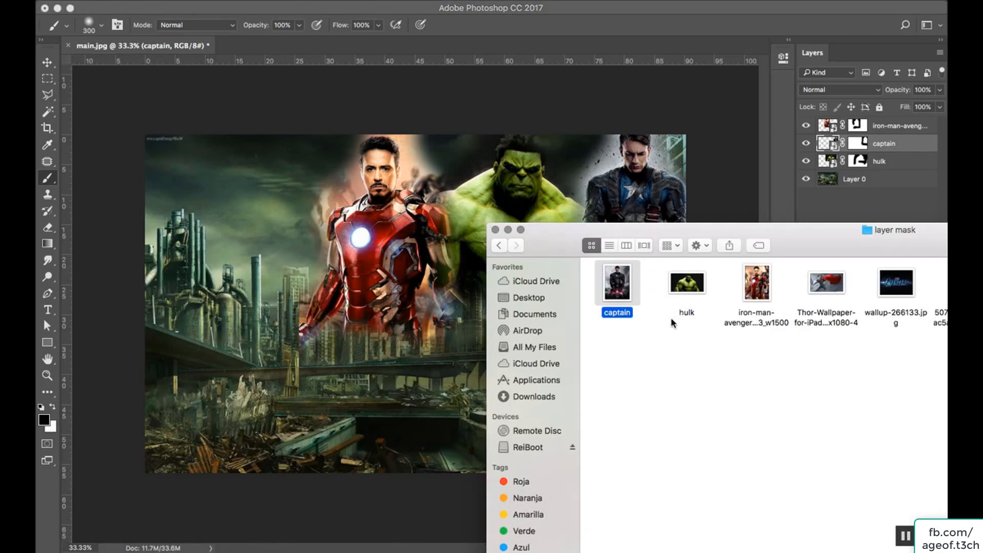
{"action": "left_click_drag", "start_coordinate": [835, 286], "coordinate": [285, 180]}
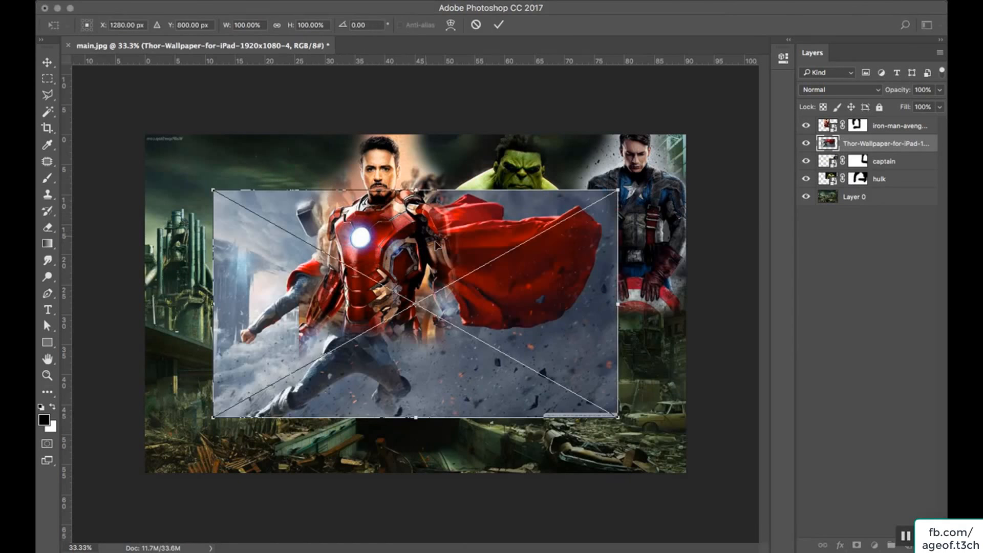
{"action": "left_click", "coordinate": [47, 62]}
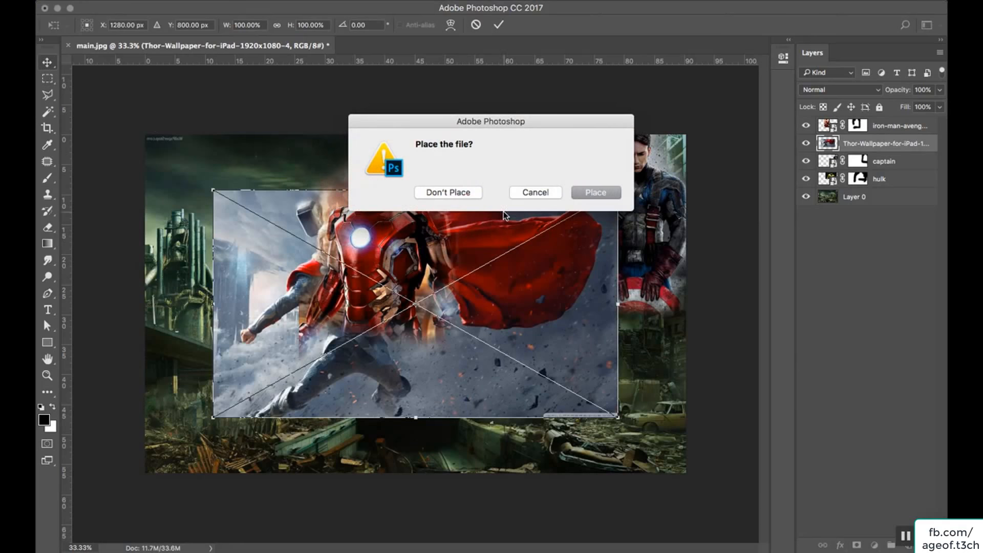
{"action": "left_click", "coordinate": [535, 193]}
{"action": "key", "text": "Return"}
{"action": "key", "text": "b"}
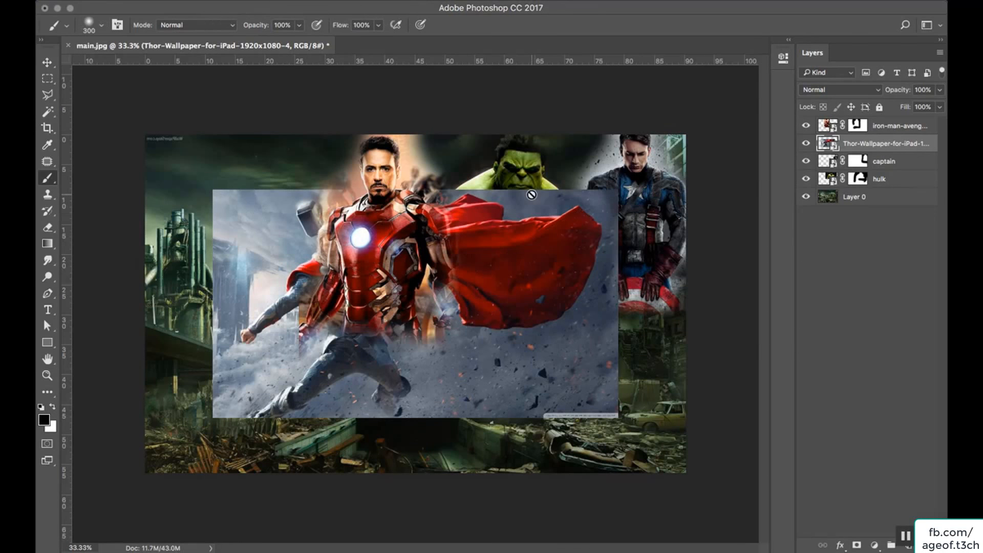
Move the Thor image up and left so Thor stands beside Iron Man in the photo's upper left area
{"action": "key", "text": "v"}
{"action": "left_click_drag", "start_coordinate": [467, 266], "coordinate": [405, 216]}
{"action": "key", "text": "ctrl+t"}
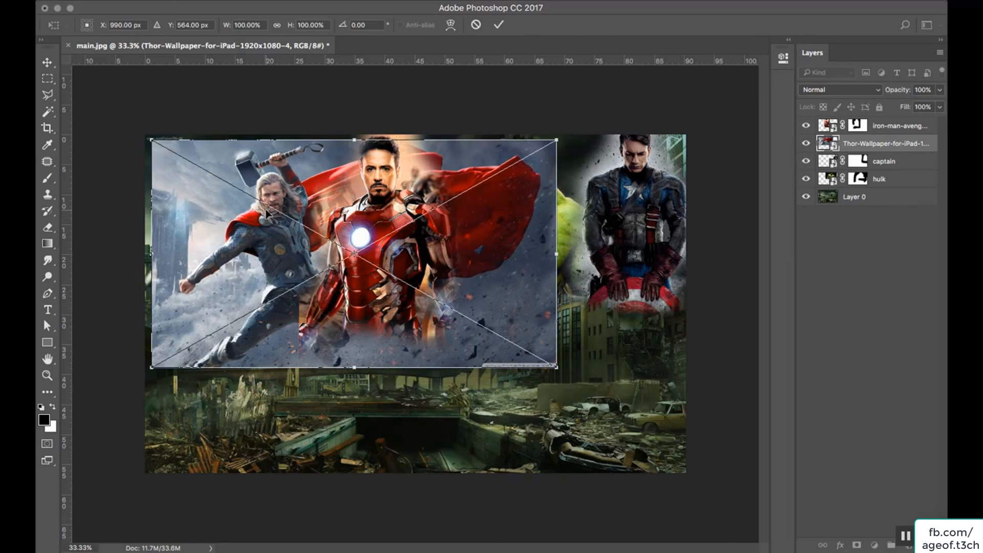
{"action": "key", "text": "Return"}
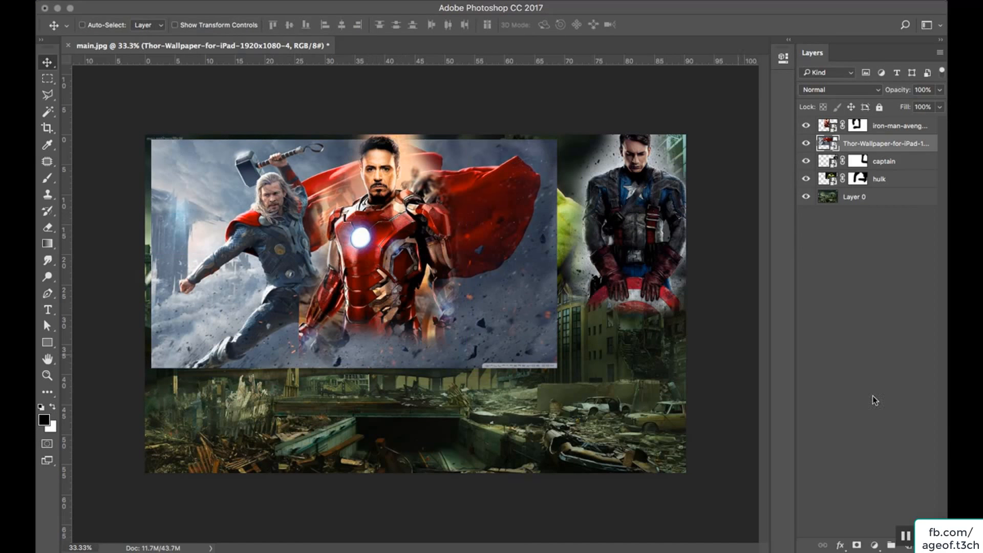
Add a layer mask to the Thor layer and paint black over the part covering Hulk and the area right of Iron Man
{"action": "left_click", "coordinate": [857, 545]}
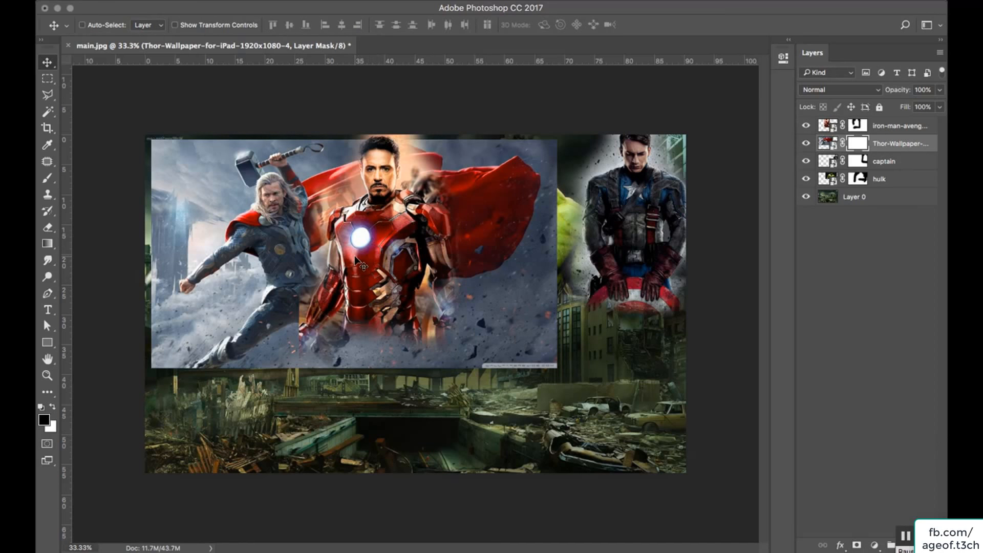
{"action": "key", "text": "b"}
{"action": "mouse_move", "coordinate": [367, 129]}
{"action": "left_mouse_down"}
{"action": "mouse_move", "coordinate": [418, 283]}
{"action": "mouse_move", "coordinate": [418, 269]}
{"action": "mouse_move", "coordinate": [467, 235]}
{"action": "mouse_move", "coordinate": [466, 186]}
{"action": "mouse_move", "coordinate": [476, 266]}
{"action": "mouse_move", "coordinate": [420, 149]}
{"action": "left_mouse_up"}
{"action": "mouse_move", "coordinate": [412, 377]}
{"action": "left_mouse_down"}
{"action": "mouse_move", "coordinate": [437, 332]}
{"action": "mouse_move", "coordinate": [485, 389]}
{"action": "mouse_move", "coordinate": [522, 248]}
{"action": "mouse_move", "coordinate": [499, 255]}
{"action": "mouse_move", "coordinate": [517, 145]}
{"action": "mouse_move", "coordinate": [551, 115]}
{"action": "left_mouse_up"}
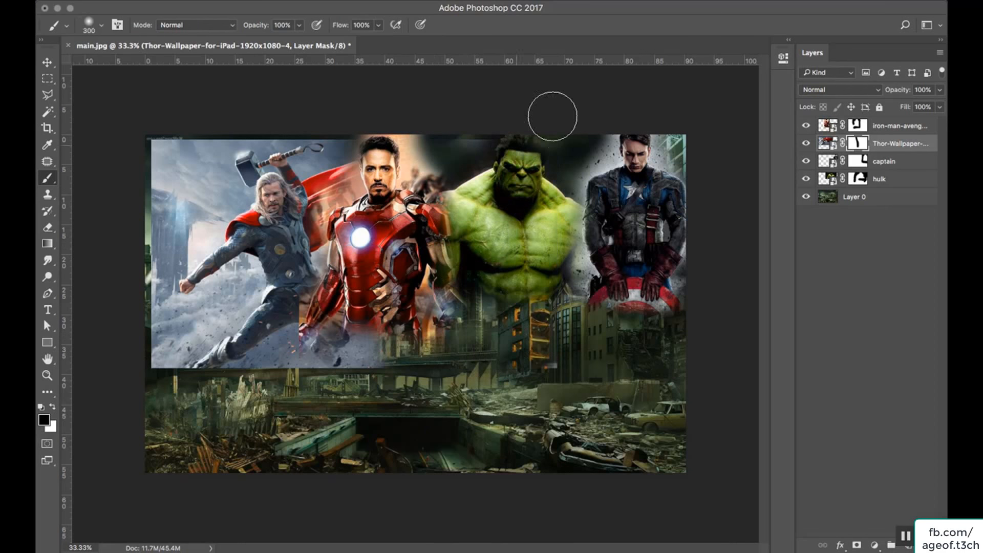
{"action": "mouse_move", "coordinate": [459, 148]}
{"action": "left_mouse_down"}
{"action": "mouse_move", "coordinate": [405, 320]}
{"action": "mouse_move", "coordinate": [388, 141]}
{"action": "left_mouse_up"}
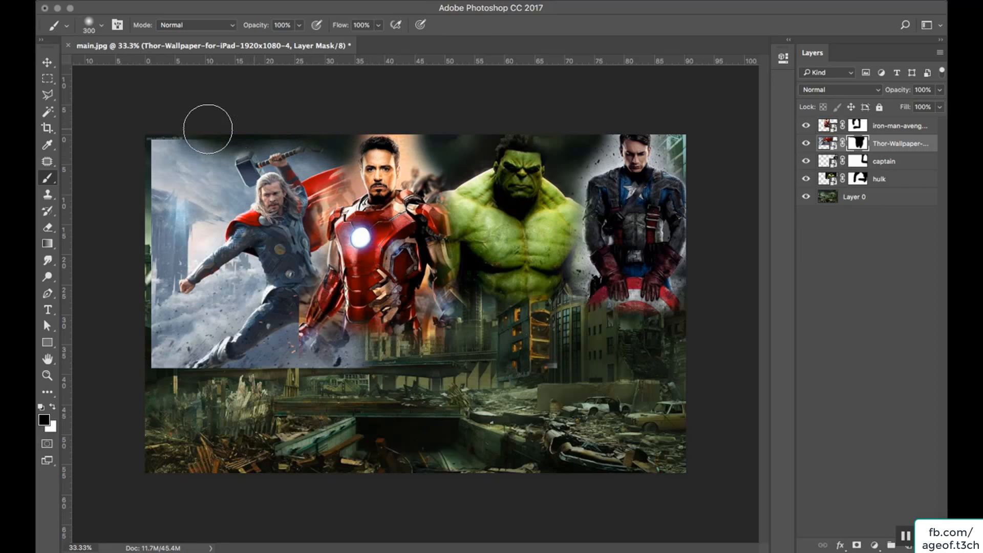
Paint black on the Thor mask over the remaining background around Thor, reducing the brush size to 175 for the edges near his arm
{"action": "mouse_move", "coordinate": [244, 120]}
{"action": "left_mouse_down"}
{"action": "mouse_move", "coordinate": [158, 162]}
{"action": "mouse_move", "coordinate": [170, 134]}
{"action": "mouse_move", "coordinate": [178, 169]}
{"action": "mouse_move", "coordinate": [195, 167]}
{"action": "mouse_move", "coordinate": [192, 216]}
{"action": "mouse_move", "coordinate": [173, 203]}
{"action": "mouse_move", "coordinate": [142, 226]}
{"action": "mouse_move", "coordinate": [132, 329]}
{"action": "mouse_move", "coordinate": [142, 338]}
{"action": "mouse_move", "coordinate": [145, 322]}
{"action": "mouse_move", "coordinate": [158, 377]}
{"action": "mouse_move", "coordinate": [388, 376]}
{"action": "mouse_move", "coordinate": [305, 374]}
{"action": "mouse_move", "coordinate": [345, 360]}
{"action": "mouse_move", "coordinate": [296, 361]}
{"action": "mouse_move", "coordinate": [332, 353]}
{"action": "mouse_move", "coordinate": [231, 354]}
{"action": "mouse_move", "coordinate": [322, 365]}
{"action": "mouse_move", "coordinate": [193, 368]}
{"action": "mouse_move", "coordinate": [238, 281]}
{"action": "mouse_move", "coordinate": [232, 286]}
{"action": "mouse_move", "coordinate": [249, 296]}
{"action": "mouse_move", "coordinate": [241, 281]}
{"action": "mouse_move", "coordinate": [190, 319]}
{"action": "mouse_move", "coordinate": [197, 328]}
{"action": "mouse_move", "coordinate": [260, 281]}
{"action": "left_mouse_up"}
{"action": "key", "text": "bracketleft"}
{"action": "key", "text": "bracketleft"}
{"action": "key", "text": "bracketleft"}
{"action": "mouse_move", "coordinate": [202, 206]}
{"action": "left_mouse_down"}
{"action": "mouse_move", "coordinate": [175, 235]}
{"action": "mouse_move", "coordinate": [188, 245]}
{"action": "left_mouse_up"}
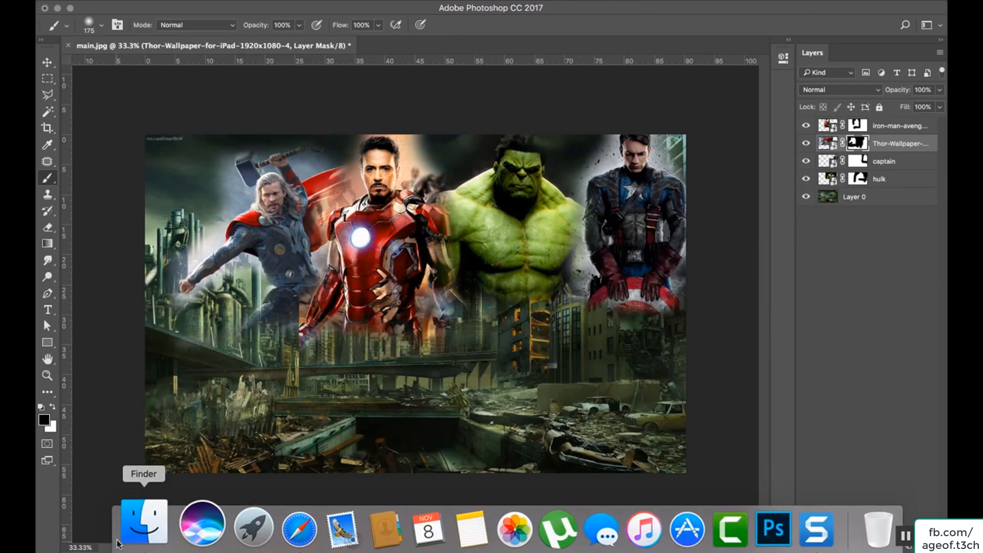
Place the Black Widow image into the document, move it to the photo's left edge and scale it to about 78%
{"action": "left_click", "coordinate": [143, 521]}
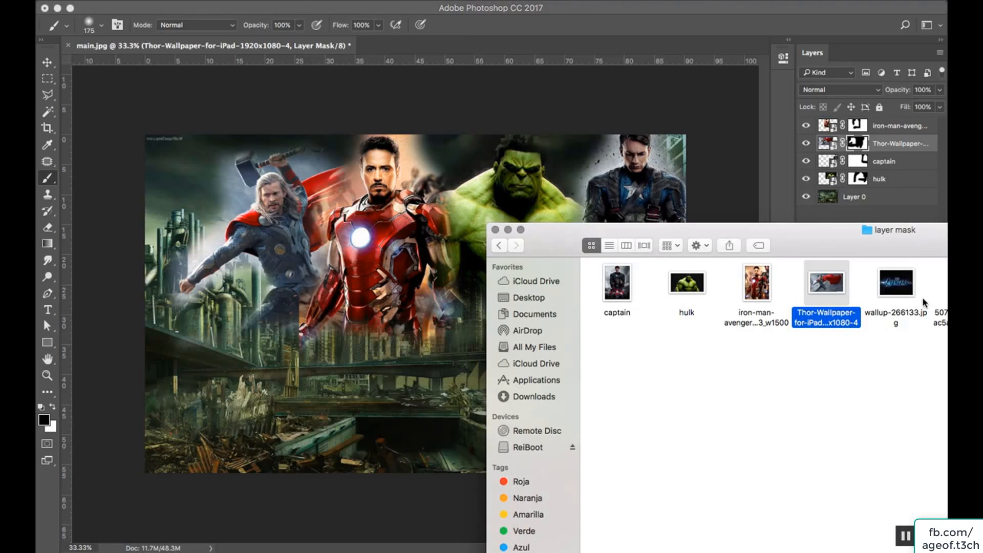
{"action": "left_click_drag", "start_coordinate": [877, 235], "coordinate": [764, 228]}
{"action": "left_click_drag", "start_coordinate": [856, 287], "coordinate": [151, 210]}
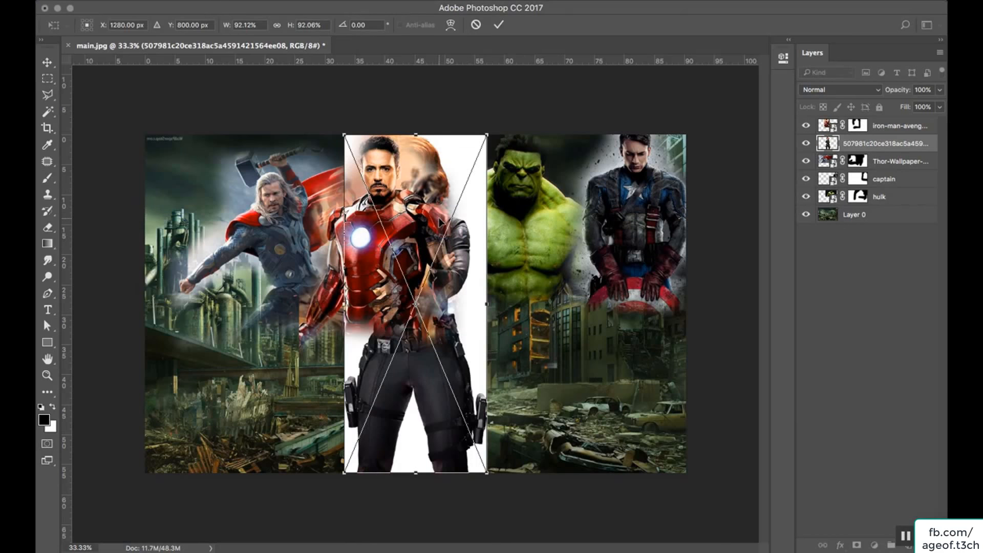
{"action": "left_click_drag", "start_coordinate": [474, 206], "coordinate": [246, 167]}
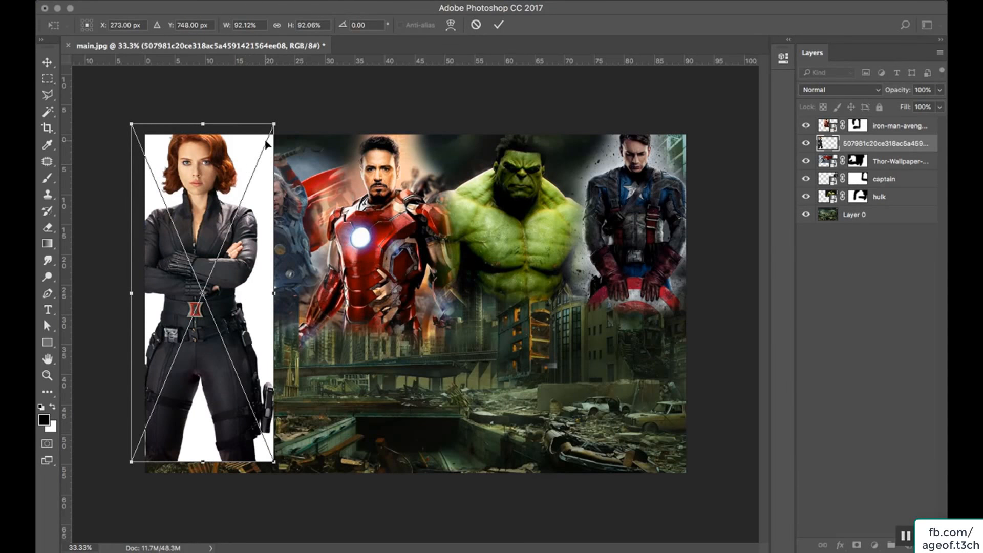
{"action": "left_click_drag", "start_coordinate": [272, 126], "coordinate": [265, 140]}
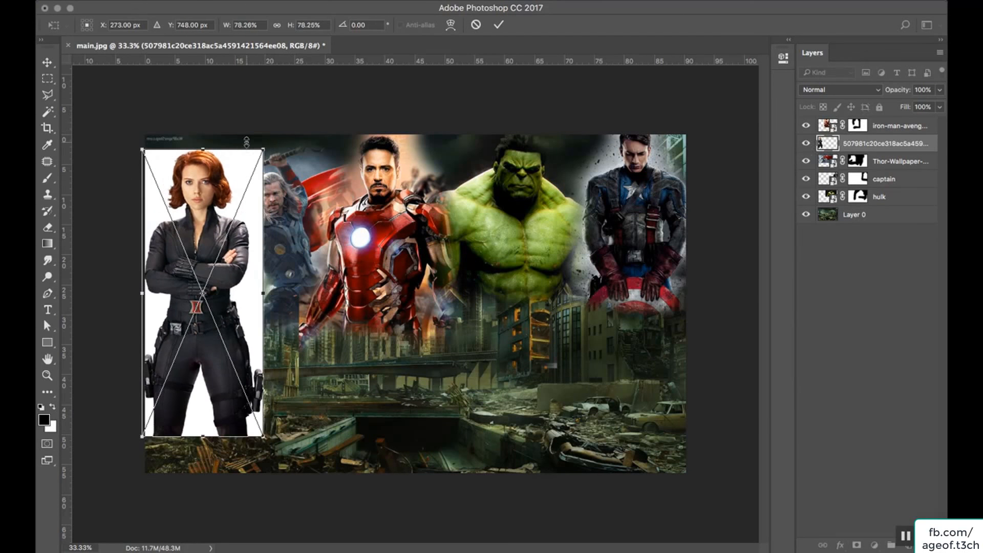
{"action": "key", "text": "Return"}
{"action": "key", "text": "b"}
{"action": "left_click", "coordinate": [242, 208]}
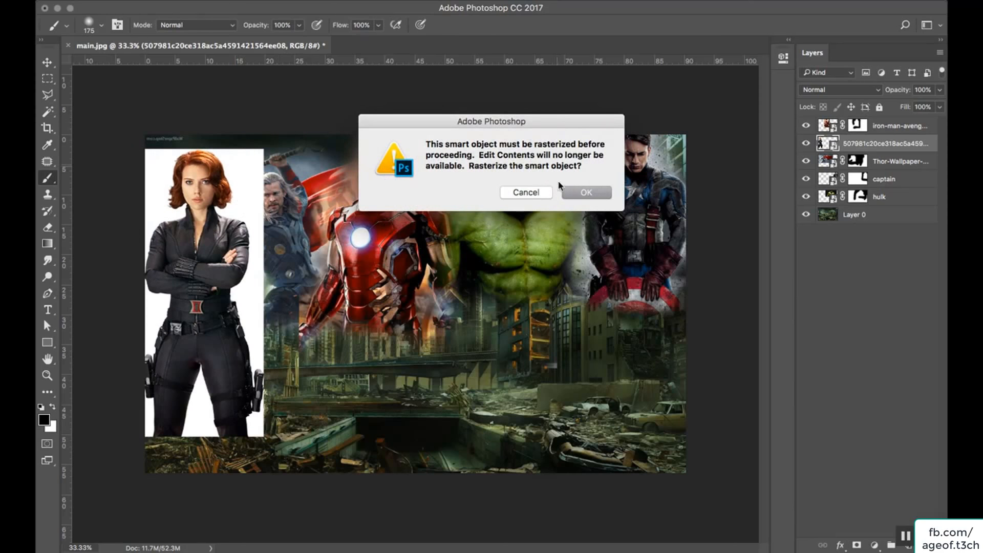
{"action": "left_click", "coordinate": [528, 193]}
Move the Black Widow image up to the photo's top edge and reorder its layer beneath the hulk layer
{"action": "key", "text": "v"}
{"action": "left_click_drag", "start_coordinate": [254, 234], "coordinate": [252, 218]}
{"action": "left_click_drag", "start_coordinate": [931, 145], "coordinate": [925, 210]}
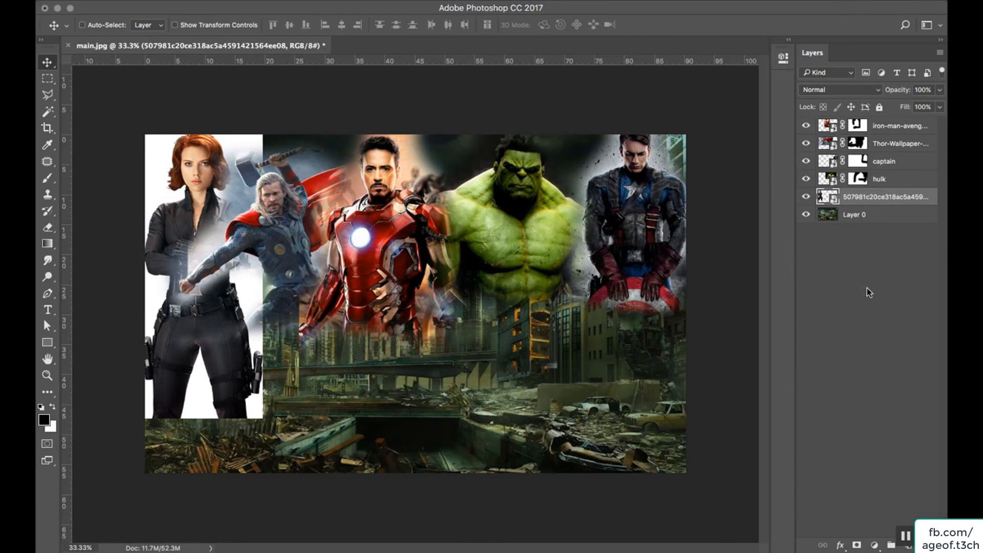
Add a layer mask to the Black Widow layer and paint black over her legs and the white background around her
{"action": "left_click", "coordinate": [857, 545]}
{"action": "key", "text": "b"}
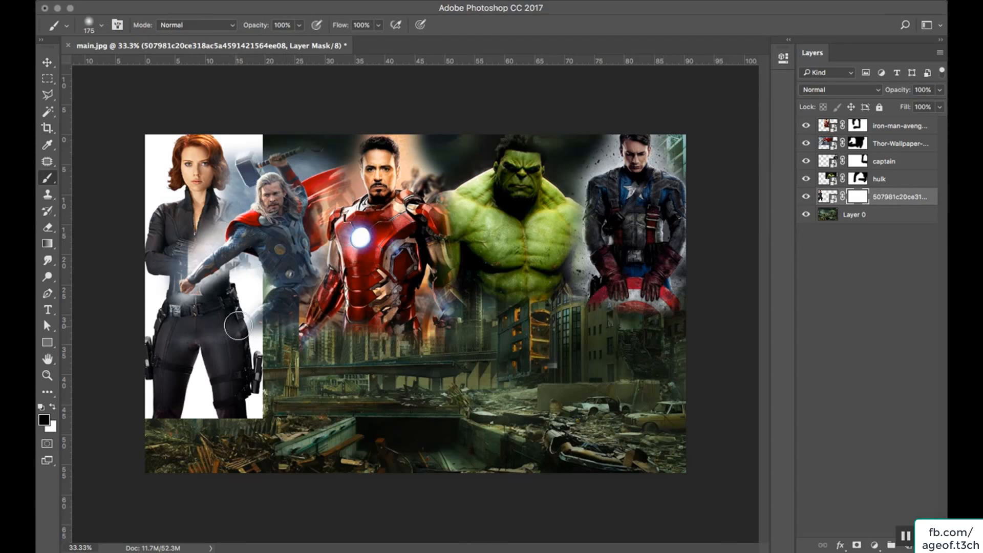
{"action": "mouse_move", "coordinate": [259, 358]}
{"action": "left_mouse_down"}
{"action": "mouse_move", "coordinate": [105, 410]}
{"action": "mouse_move", "coordinate": [310, 355]}
{"action": "mouse_move", "coordinate": [97, 355]}
{"action": "mouse_move", "coordinate": [314, 339]}
{"action": "mouse_move", "coordinate": [264, 342]}
{"action": "mouse_move", "coordinate": [265, 287]}
{"action": "mouse_move", "coordinate": [256, 302]}
{"action": "mouse_move", "coordinate": [266, 177]}
{"action": "mouse_move", "coordinate": [252, 136]}
{"action": "mouse_move", "coordinate": [255, 164]}
{"action": "mouse_move", "coordinate": [242, 140]}
{"action": "mouse_move", "coordinate": [238, 177]}
{"action": "mouse_move", "coordinate": [171, 120]}
{"action": "mouse_move", "coordinate": [138, 164]}
{"action": "mouse_move", "coordinate": [125, 221]}
{"action": "left_mouse_up"}
{"action": "left_click_drag", "start_coordinate": [229, 127], "coordinate": [257, 157]}
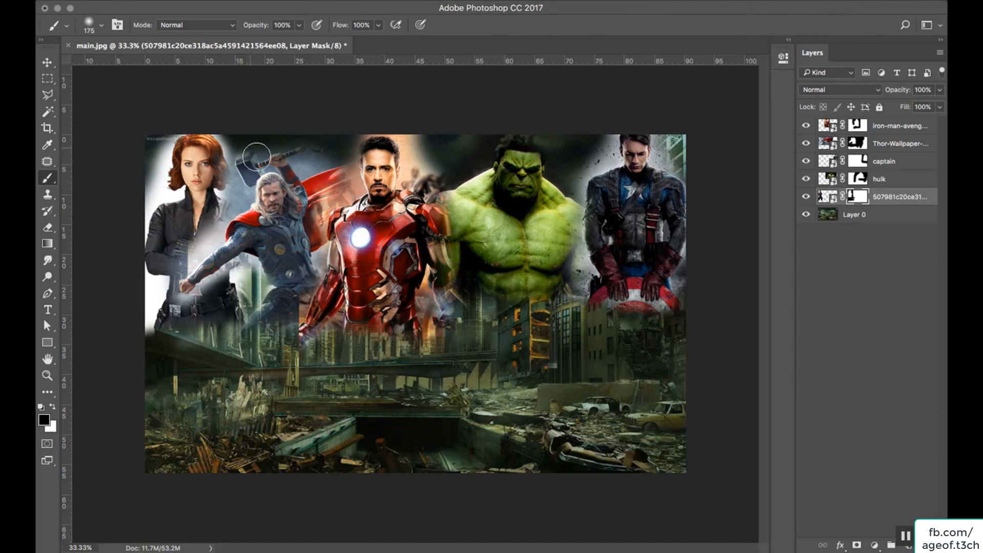
{"action": "mouse_move", "coordinate": [167, 347]}
{"action": "left_mouse_down"}
{"action": "mouse_move", "coordinate": [369, 342]}
{"action": "mouse_move", "coordinate": [170, 337]}
{"action": "mouse_move", "coordinate": [394, 362]}
{"action": "mouse_move", "coordinate": [171, 370]}
{"action": "mouse_move", "coordinate": [538, 377]}
{"action": "mouse_move", "coordinate": [304, 349]}
{"action": "mouse_move", "coordinate": [609, 332]}
{"action": "mouse_move", "coordinate": [662, 342]}
{"action": "mouse_move", "coordinate": [462, 327]}
{"action": "left_mouse_up"}
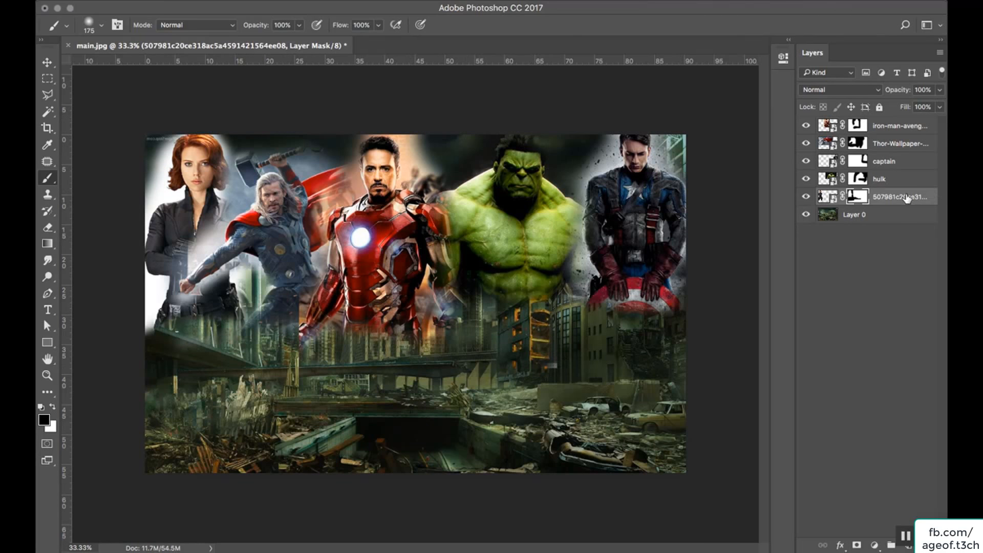
Group the five character layers and set the group's blend mode to Soft Light after trying Screen
{"action": "left_click", "coordinate": [917, 130], "text": "shift"}
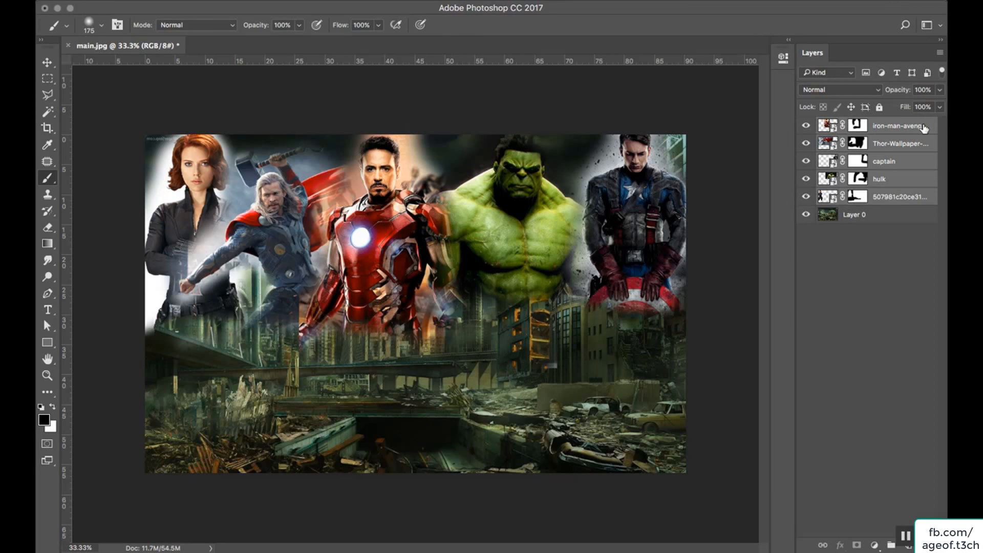
{"action": "key", "text": "super+g"}
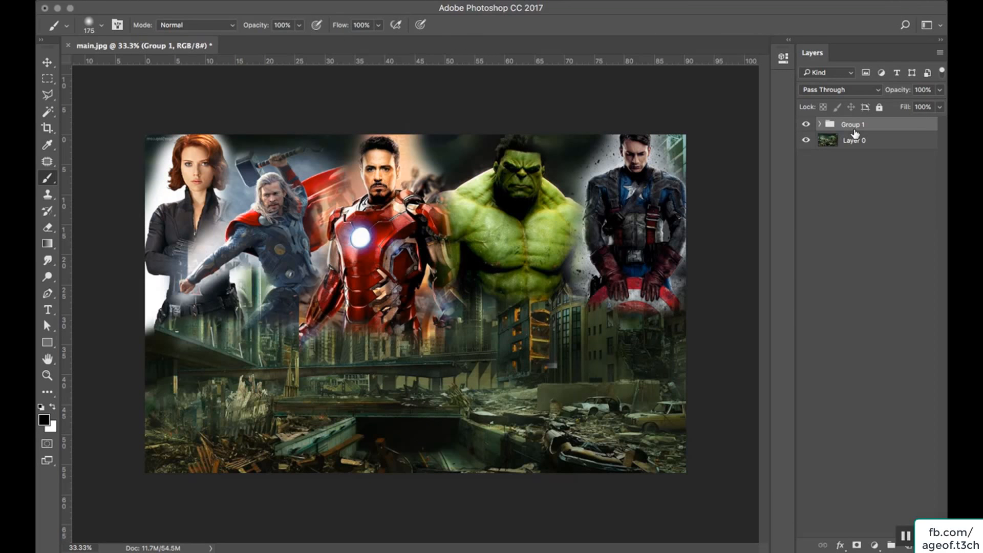
{"action": "left_click", "coordinate": [877, 91]}
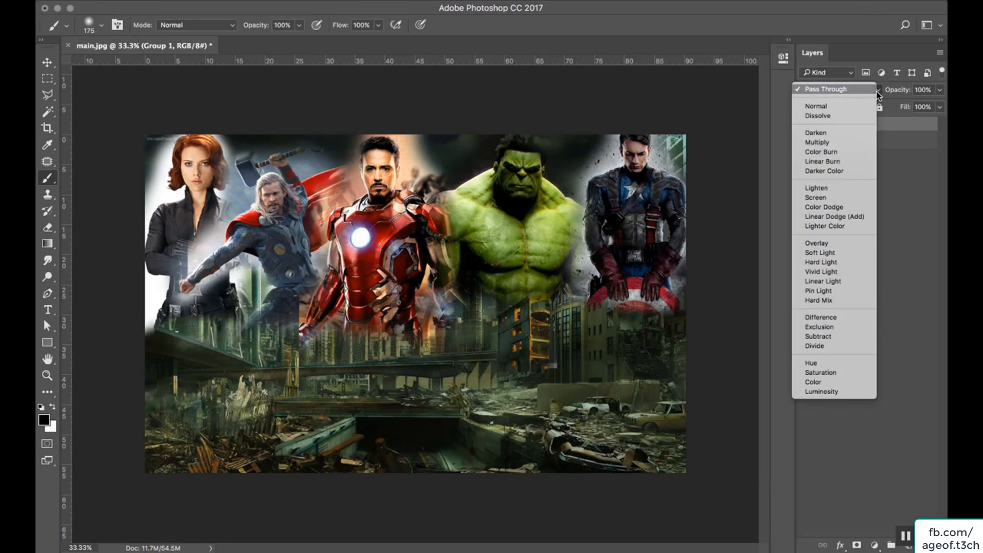
{"action": "left_click", "coordinate": [835, 204]}
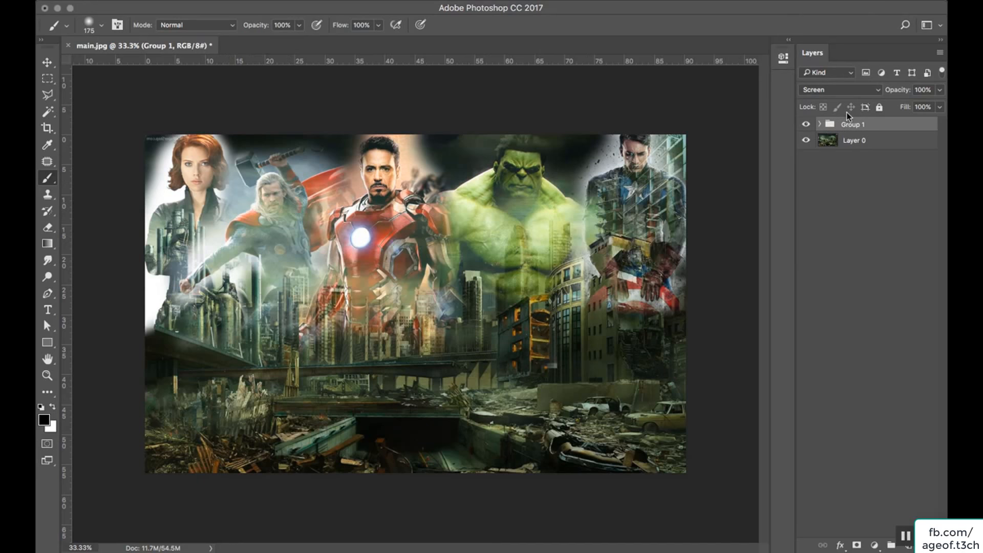
{"action": "left_click", "coordinate": [851, 87]}
{"action": "left_click", "coordinate": [838, 145]}
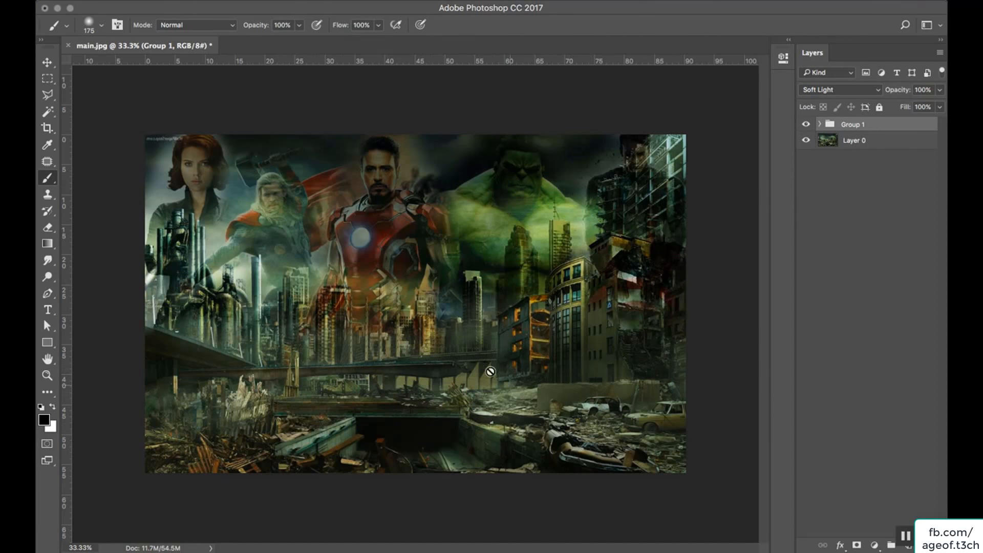
Duplicate the ruined-city background Layer 0 and set the copy's blend mode to Screen
{"action": "left_click", "coordinate": [899, 143]}
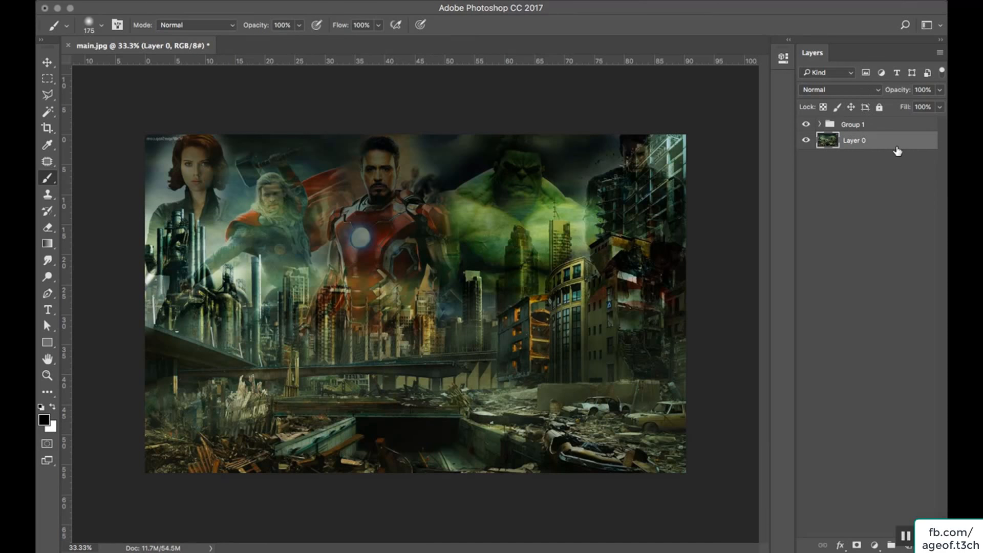
{"action": "key", "text": "ctrl+j"}
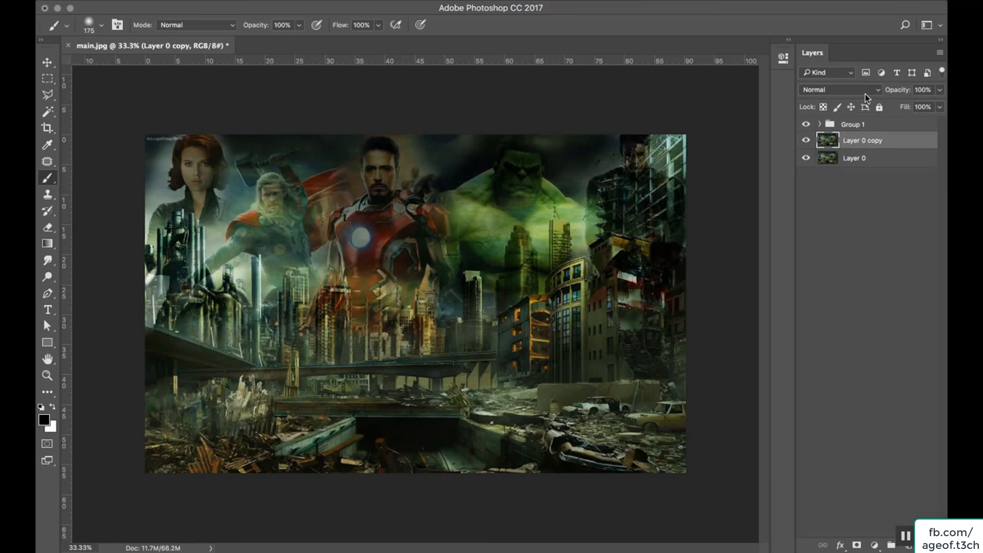
{"action": "left_click", "coordinate": [865, 94]}
{"action": "left_click", "coordinate": [852, 180]}
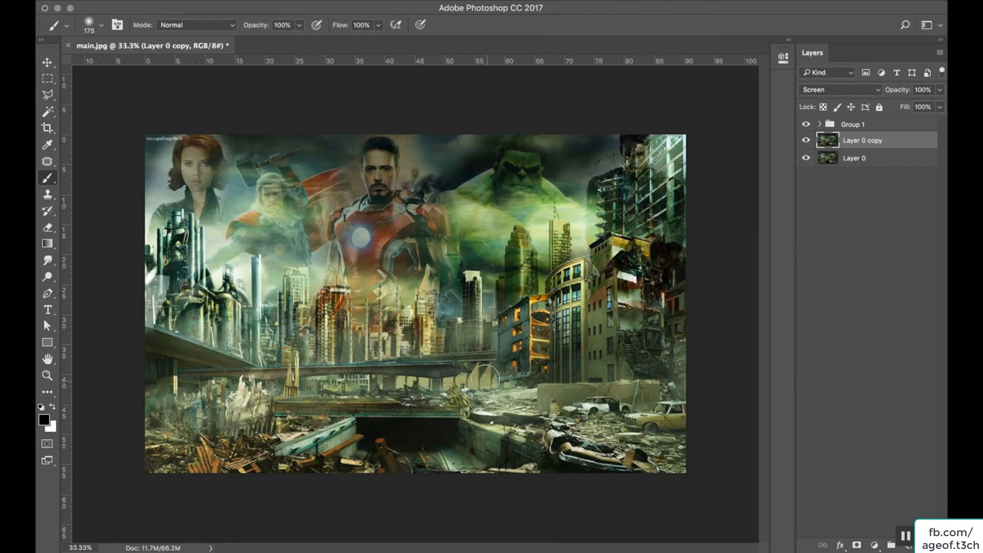
Set the background copy's opacity to 45% and merge it down into Layer 0
{"action": "left_click", "coordinate": [942, 90]}
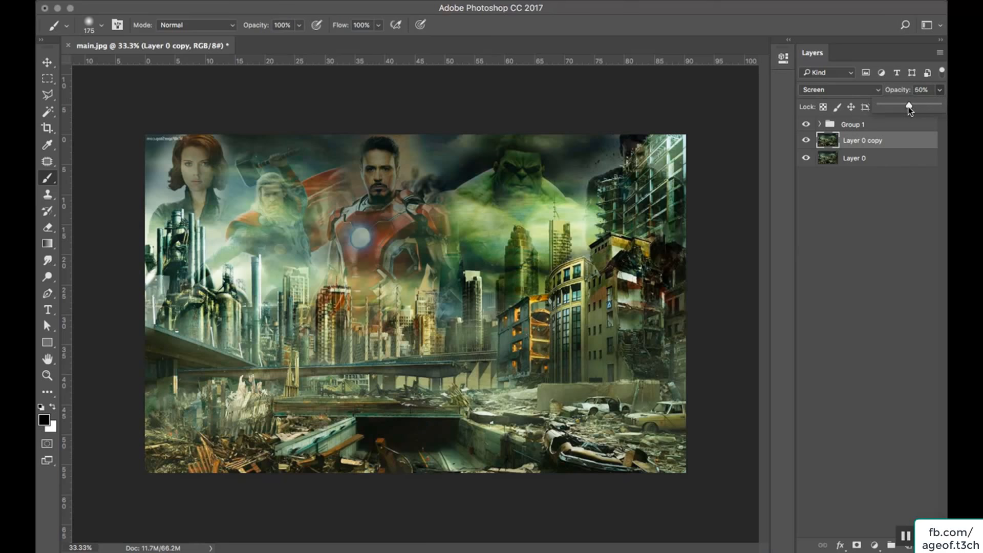
{"action": "left_click_drag", "start_coordinate": [910, 107], "coordinate": [905, 106]}
{"action": "left_click", "coordinate": [906, 150]}
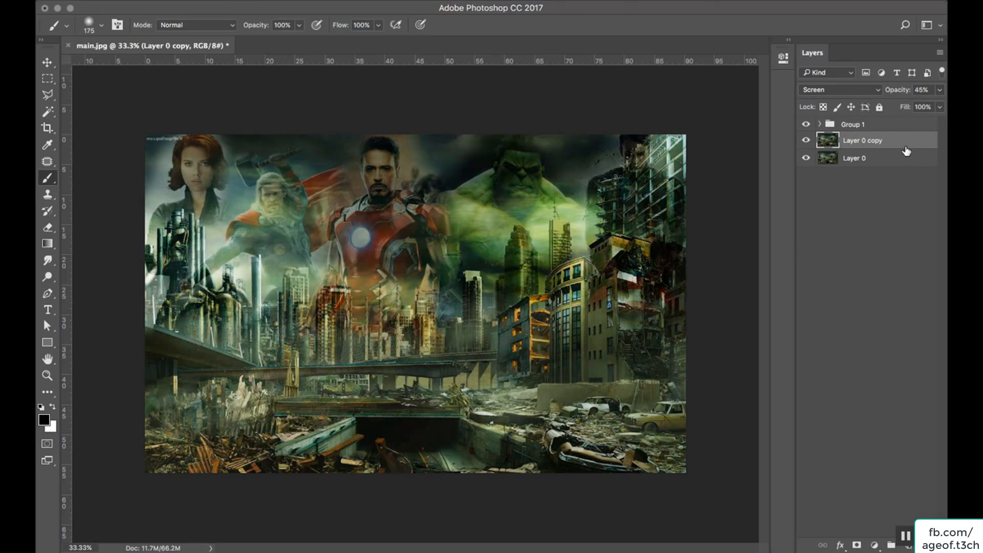
{"action": "key", "text": "super+e"}
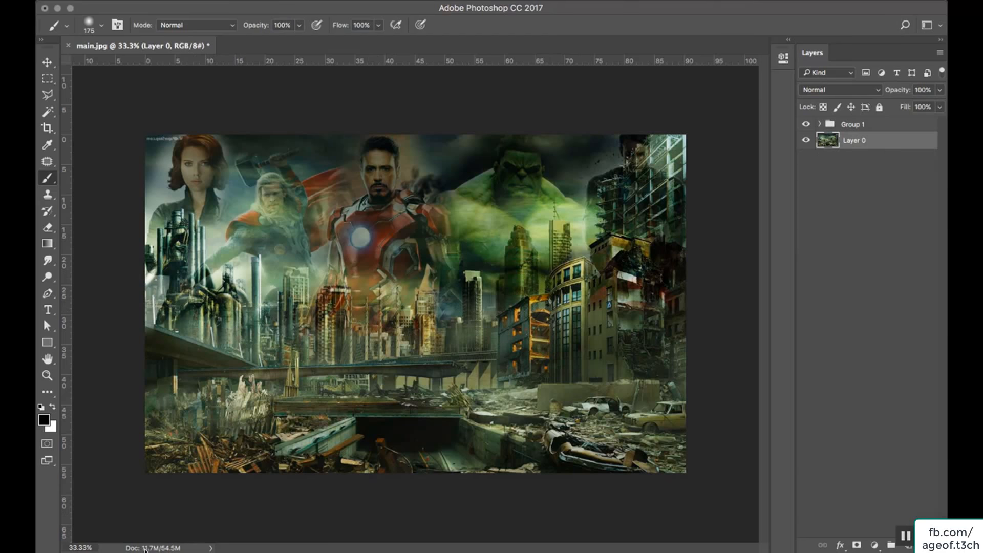
Place the wallup-266133 Avengers logo image beneath Group 1, shifting it down and scaling it slightly smaller over the city
{"action": "left_click", "coordinate": [136, 527]}
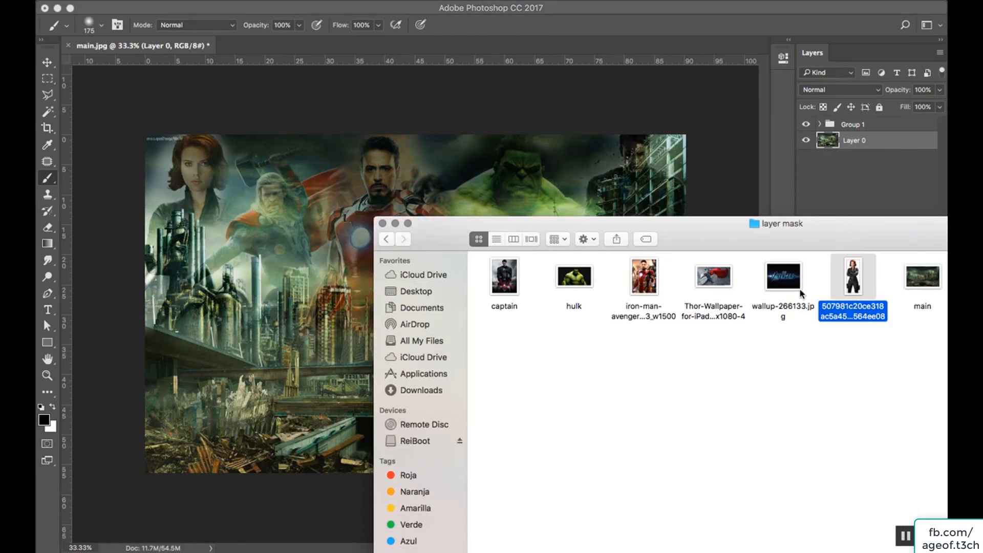
{"action": "left_click_drag", "start_coordinate": [789, 278], "coordinate": [249, 318]}
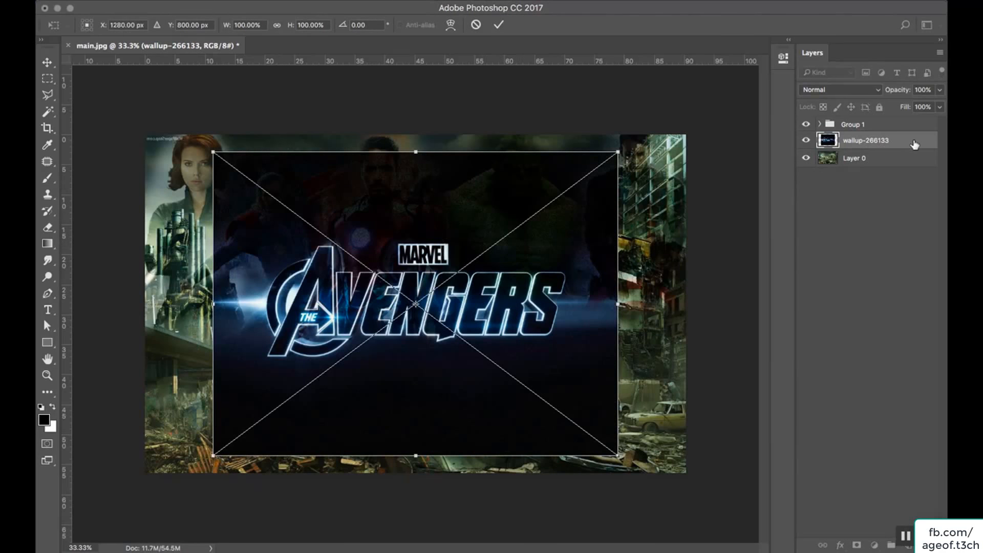
{"action": "left_click_drag", "start_coordinate": [489, 217], "coordinate": [487, 248]}
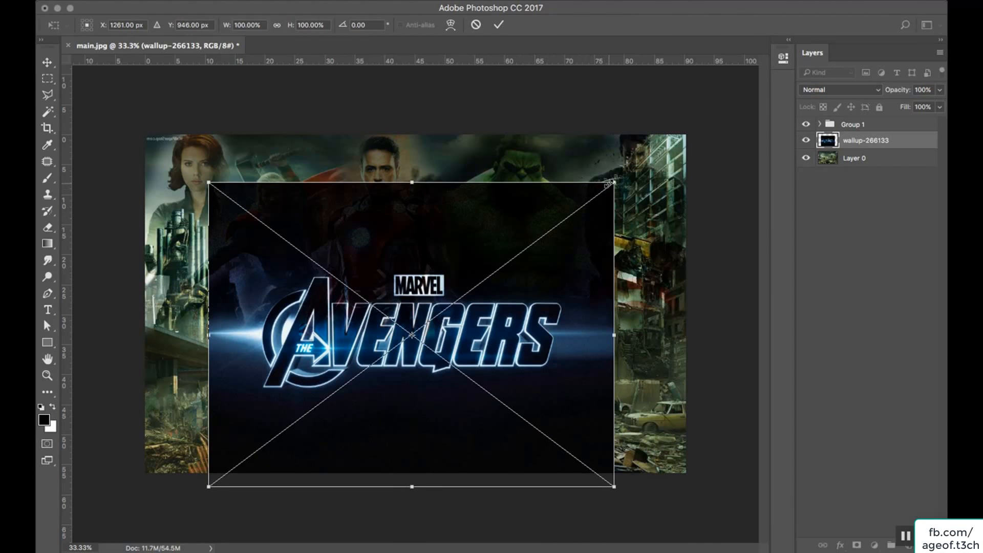
{"action": "left_click_drag", "start_coordinate": [612, 183], "coordinate": [585, 205]}
{"action": "key", "text": "Return"}
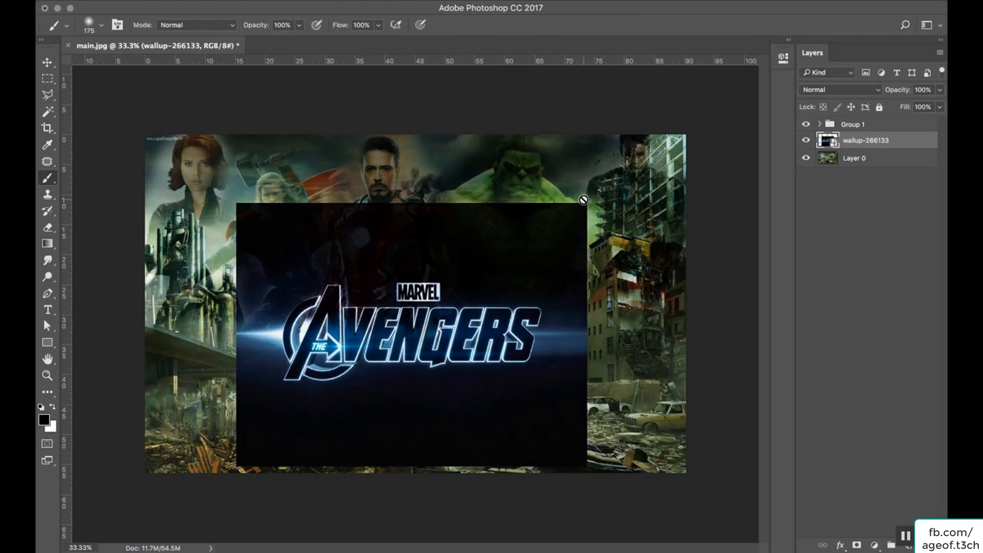
Add a layer mask to the wallup-266133 logo layer and paint out its dark surroundings with a larger black brush, keeping the Avengers lettering
{"action": "left_click", "coordinate": [857, 546]}
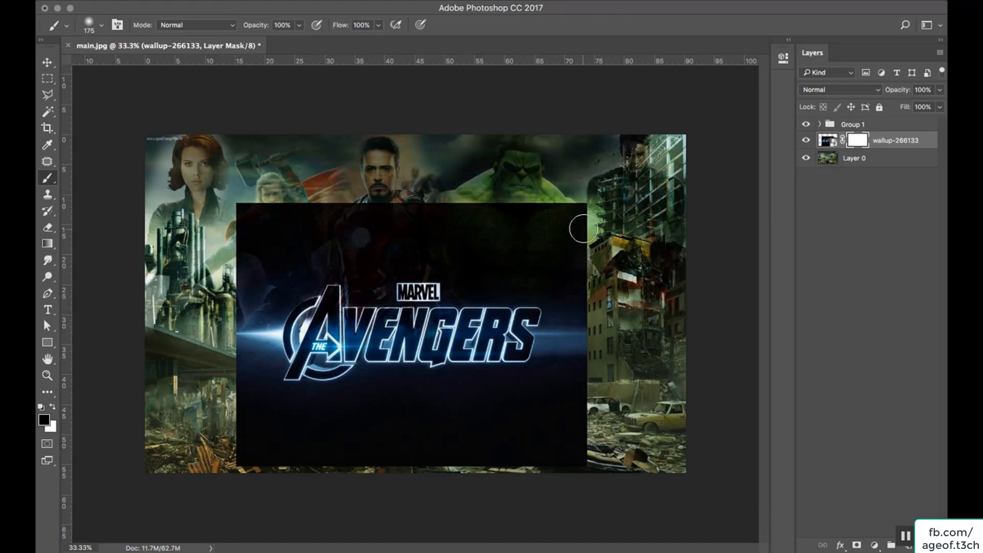
{"action": "key", "text": "bracketright"}
{"action": "key", "text": "bracketright"}
{"action": "key", "text": "bracketright"}
{"action": "key", "text": "bracketright"}
{"action": "mouse_move", "coordinate": [577, 220]}
{"action": "left_mouse_down"}
{"action": "mouse_move", "coordinate": [274, 212]}
{"action": "mouse_move", "coordinate": [589, 213]}
{"action": "mouse_move", "coordinate": [569, 264]}
{"action": "mouse_move", "coordinate": [503, 256]}
{"action": "mouse_move", "coordinate": [237, 177]}
{"action": "mouse_move", "coordinate": [218, 195]}
{"action": "mouse_move", "coordinate": [254, 272]}
{"action": "mouse_move", "coordinate": [286, 249]}
{"action": "mouse_move", "coordinate": [454, 251]}
{"action": "mouse_move", "coordinate": [614, 289]}
{"action": "mouse_move", "coordinate": [599, 297]}
{"action": "mouse_move", "coordinate": [623, 363]}
{"action": "mouse_move", "coordinate": [575, 400]}
{"action": "mouse_move", "coordinate": [246, 416]}
{"action": "mouse_move", "coordinate": [567, 435]}
{"action": "mouse_move", "coordinate": [220, 416]}
{"action": "mouse_move", "coordinate": [231, 379]}
{"action": "mouse_move", "coordinate": [254, 367]}
{"action": "mouse_move", "coordinate": [240, 366]}
{"action": "mouse_move", "coordinate": [244, 286]}
{"action": "mouse_move", "coordinate": [626, 281]}
{"action": "mouse_move", "coordinate": [594, 399]}
{"action": "mouse_move", "coordinate": [570, 385]}
{"action": "left_mouse_up"}
Set the masked logo layer's blend mode to Screen and move the logo down over the rubble in the foreground
{"action": "left_click", "coordinate": [47, 62]}
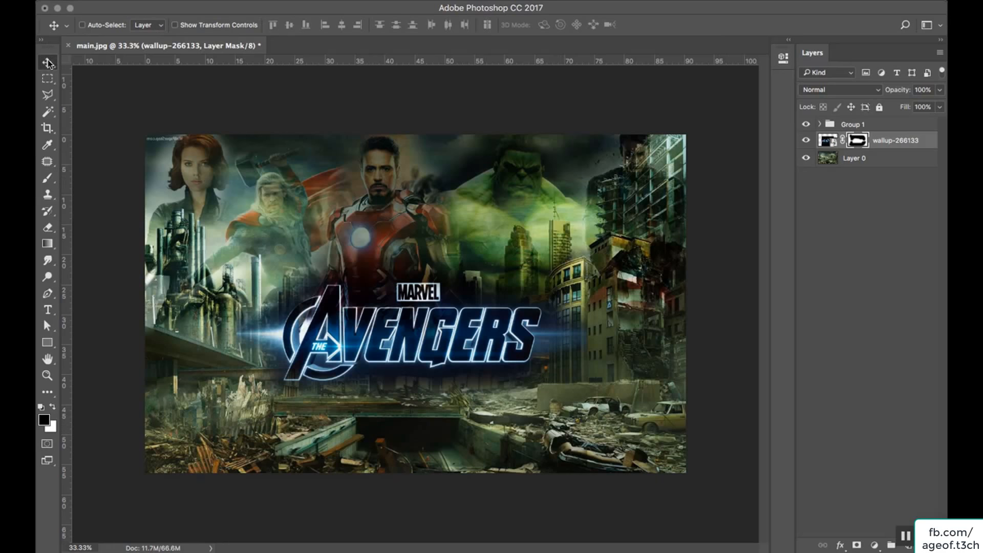
{"action": "left_click", "coordinate": [845, 86]}
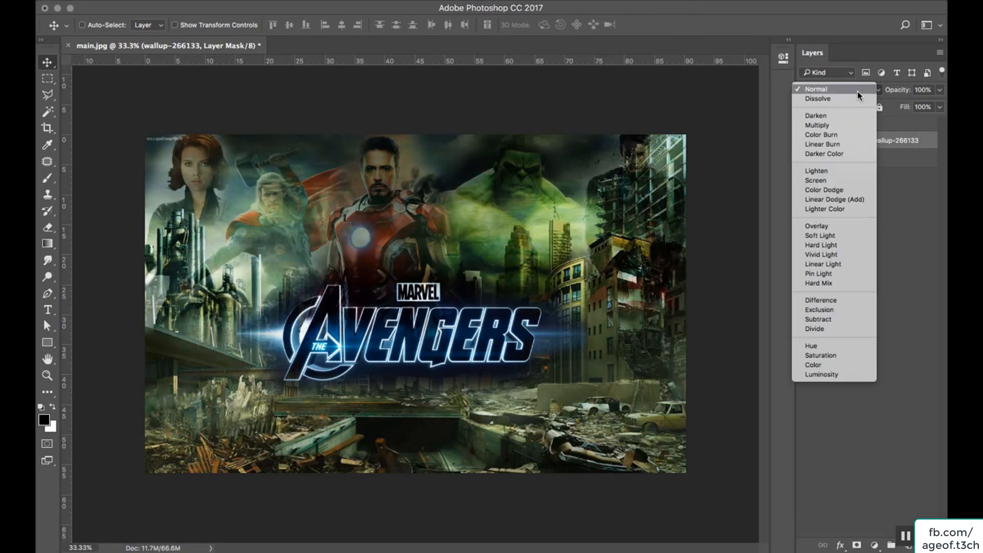
{"action": "left_click", "coordinate": [822, 180]}
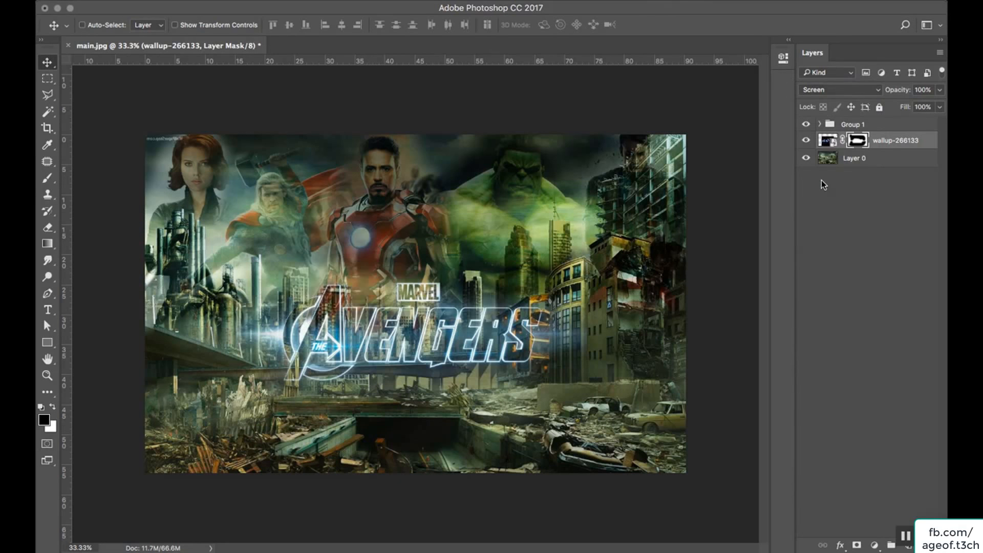
{"action": "left_click_drag", "start_coordinate": [396, 334], "coordinate": [409, 381]}
Try the Soft Light blend mode on the Avengers logo layer and return it to Screen
{"action": "left_click", "coordinate": [856, 89]}
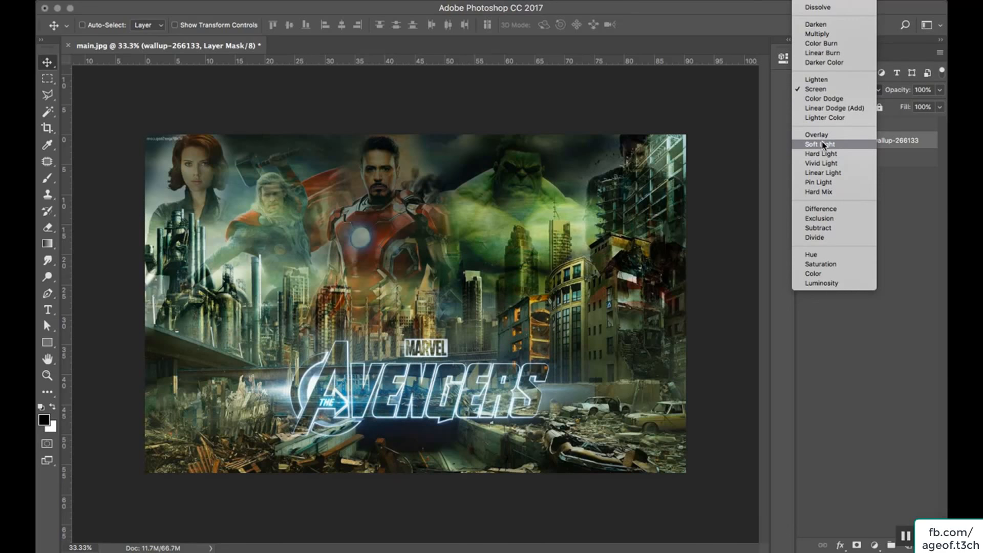
{"action": "left_click", "coordinate": [823, 144]}
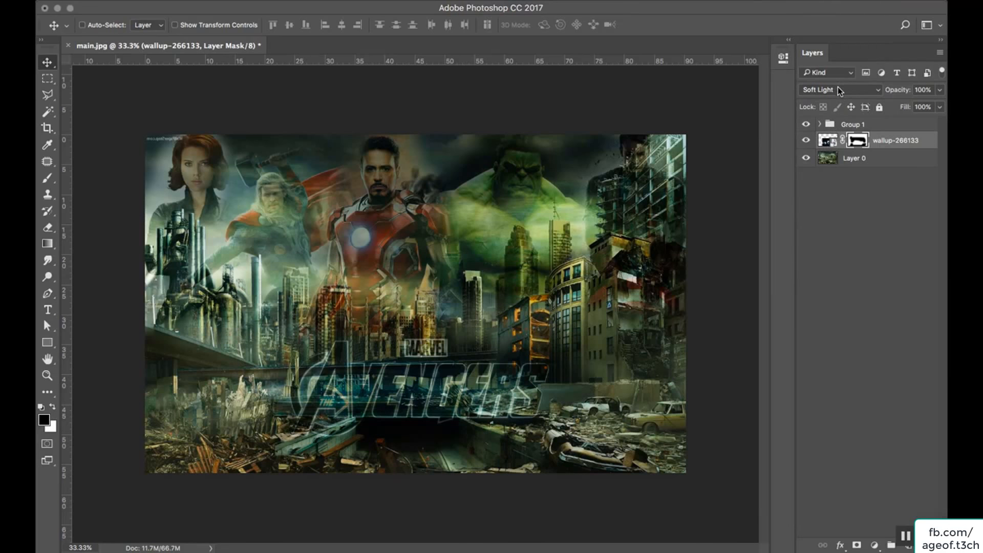
{"action": "left_click", "coordinate": [840, 91]}
{"action": "left_click", "coordinate": [830, 36]}
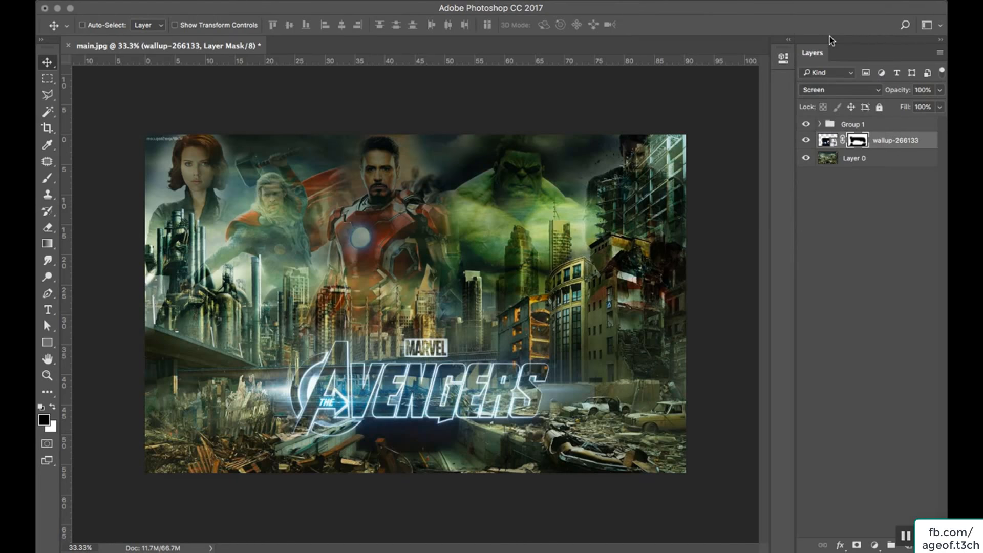